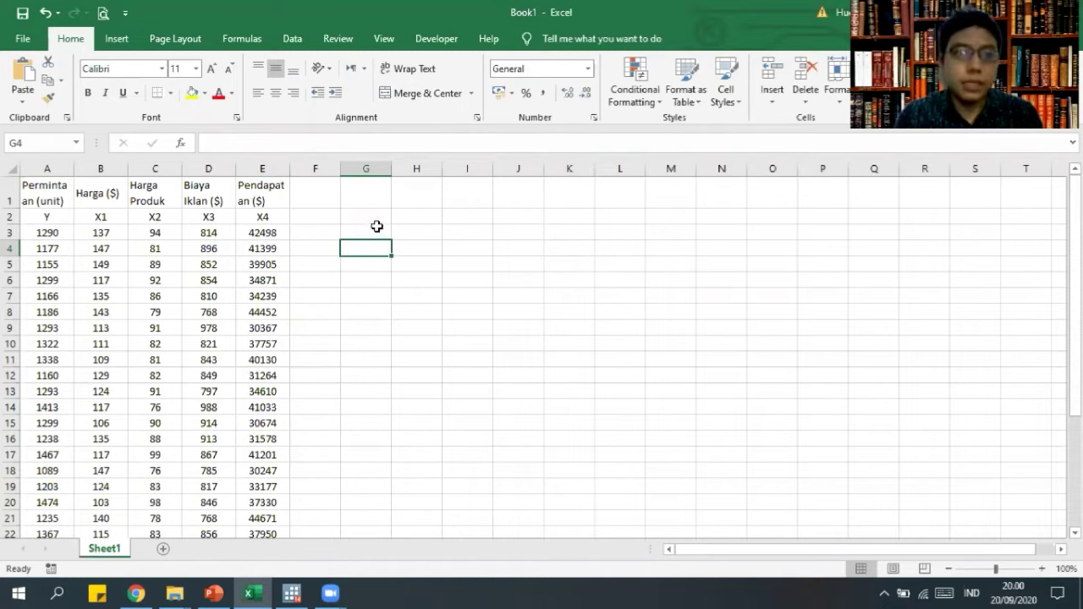
Enter the regression coefficient formula as the text "B = (X'X)-1 (X'Y)" in cell G2.
{"action": "left_click", "coordinate": [53, 216]}
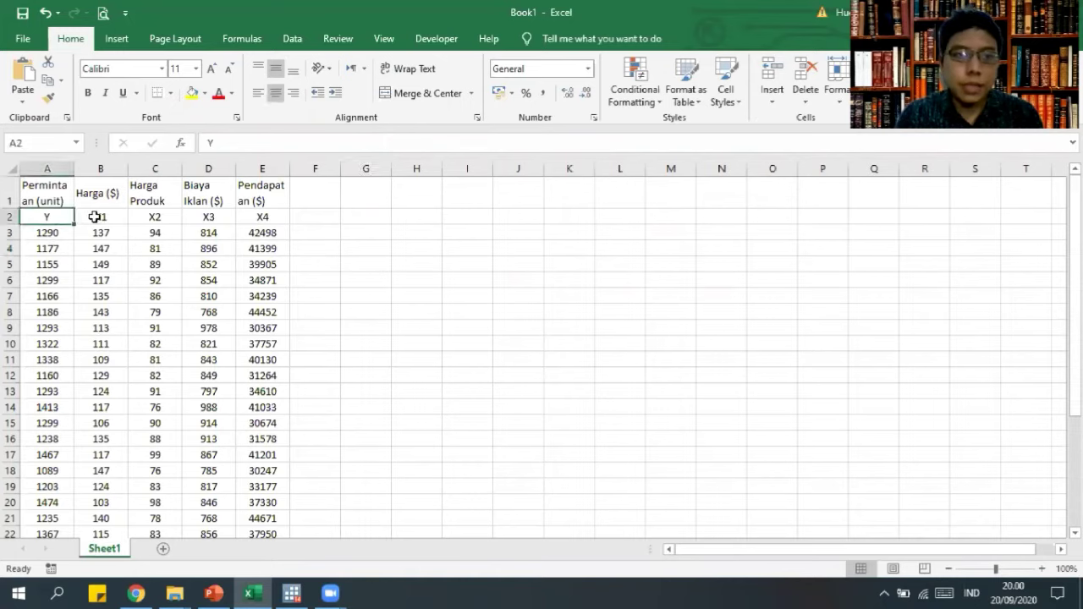
{"action": "left_click_drag", "start_coordinate": [95, 216], "coordinate": [258, 213]}
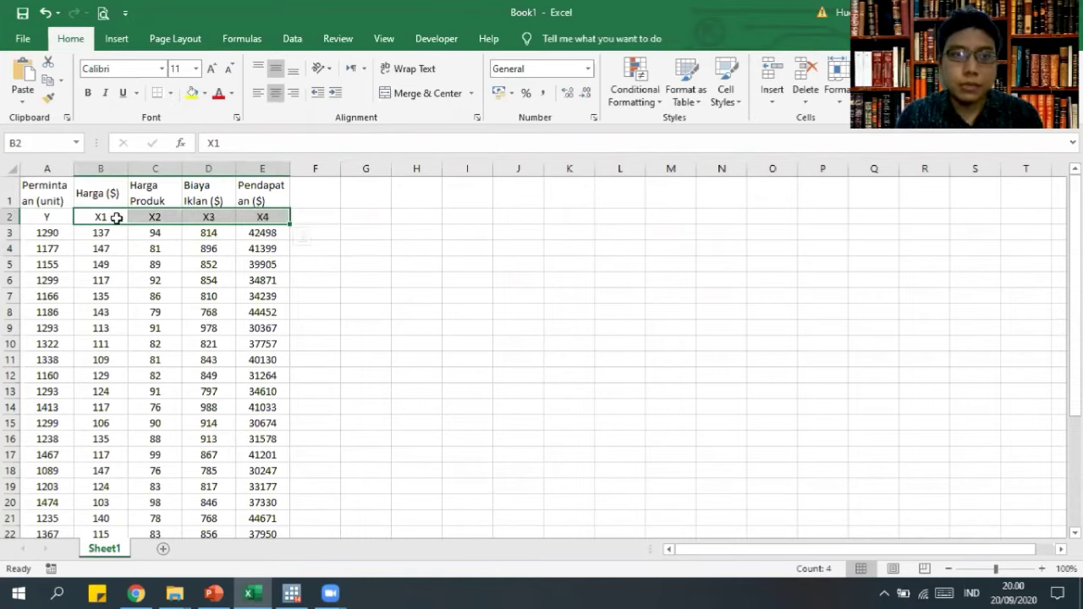
{"action": "left_click", "coordinate": [371, 218]}
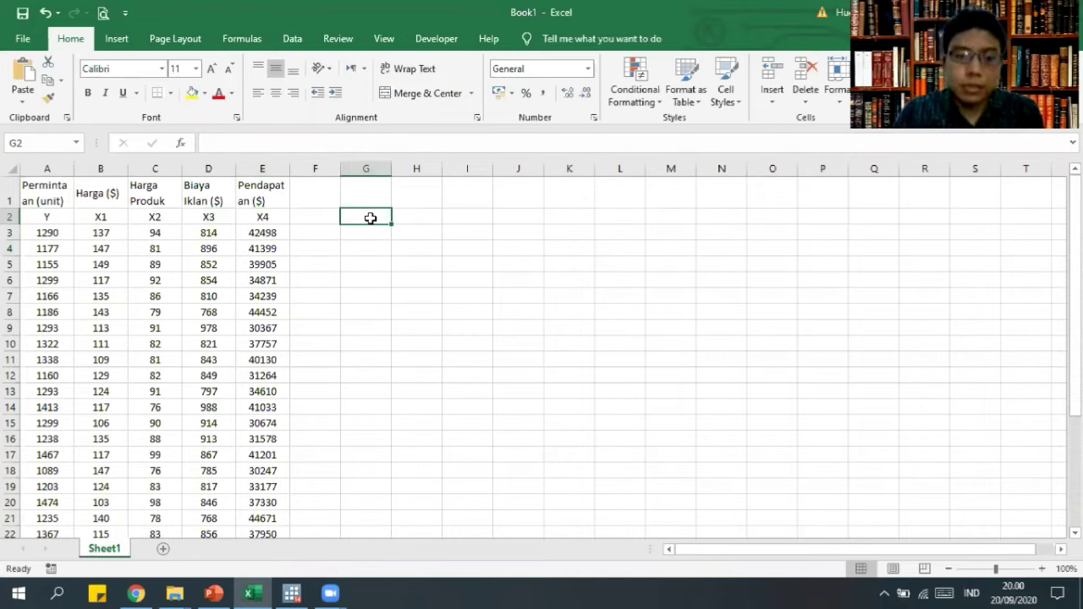
{"action": "type", "text": "B = (X'X)-1 (X'Y"}
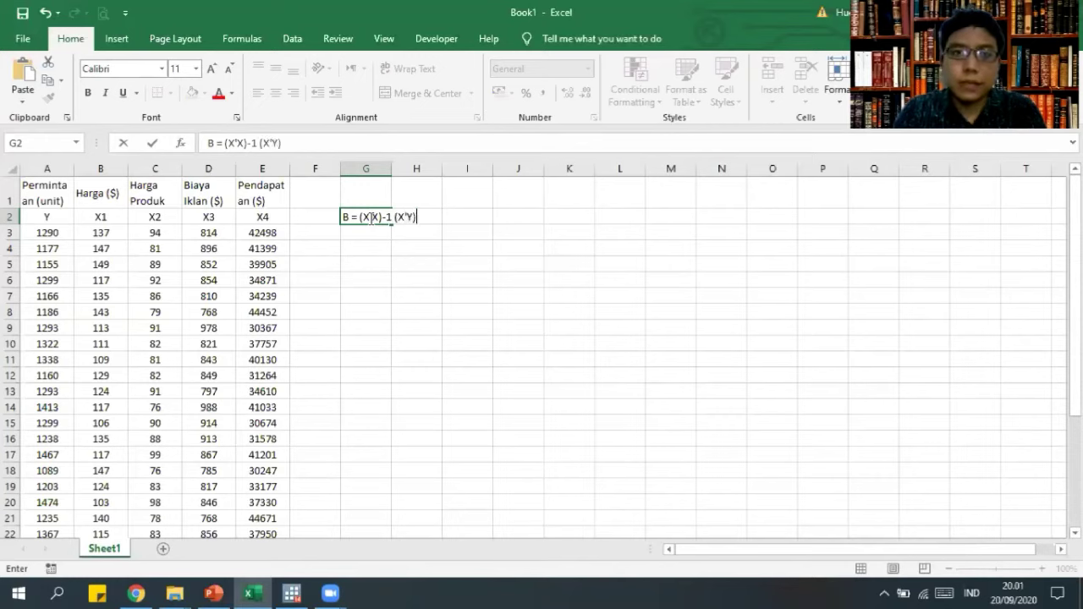
{"action": "key", "text": "Return"}
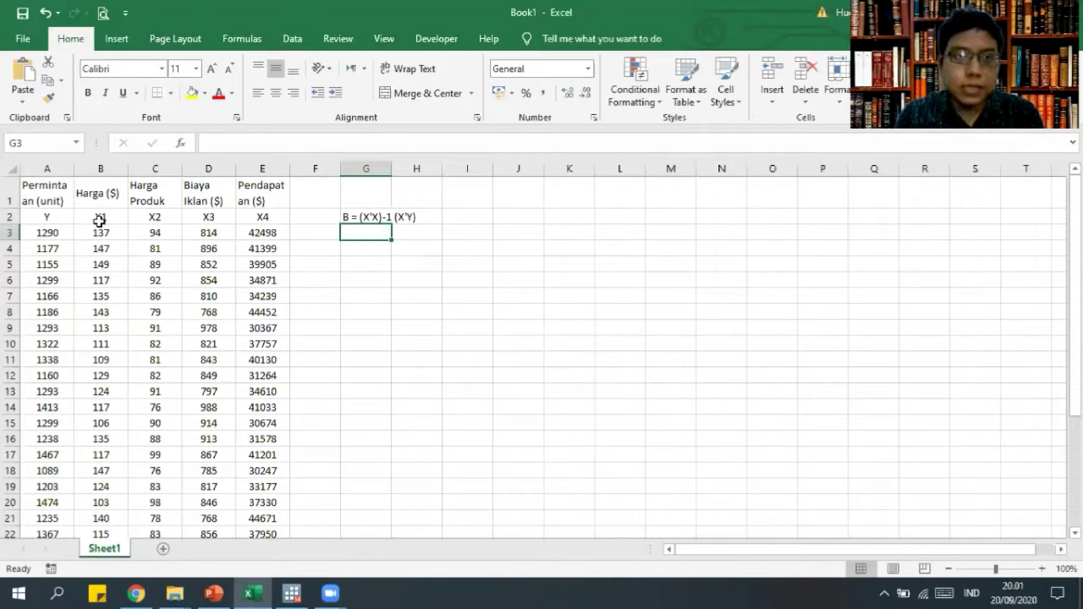
Label cell I2 "matriks X".
{"action": "left_click", "coordinate": [467, 214]}
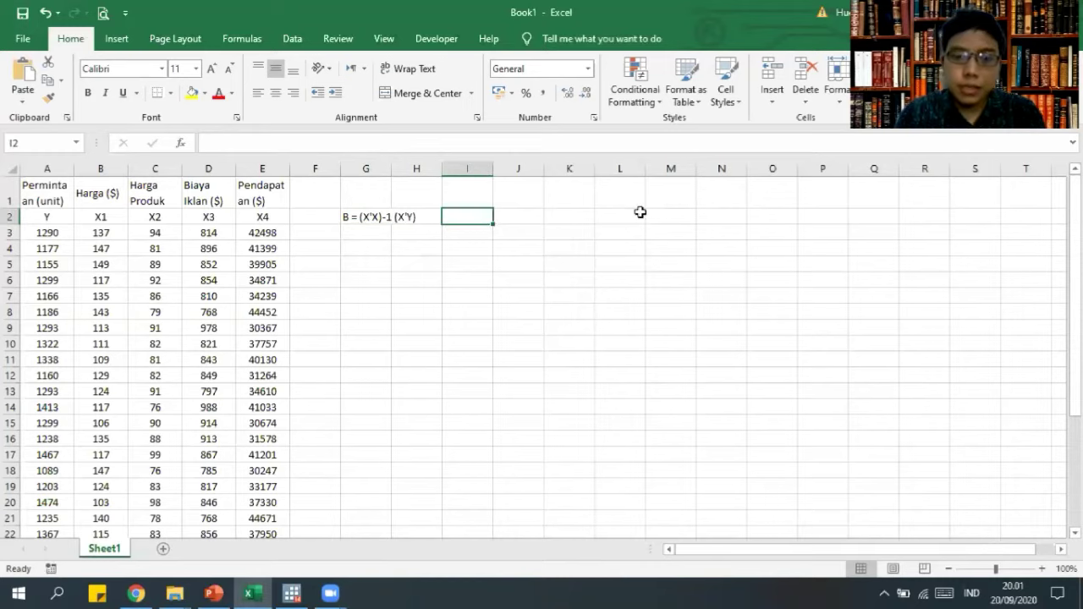
{"action": "type", "text": "mat"}
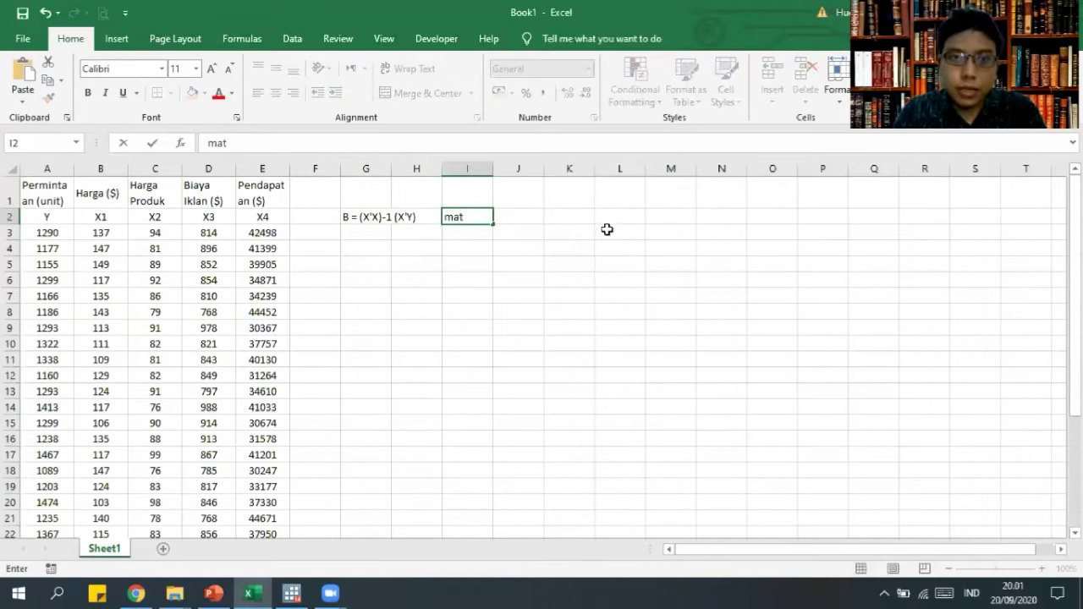
{"action": "type", "text": "riks X"}
{"action": "key", "text": "Return"}
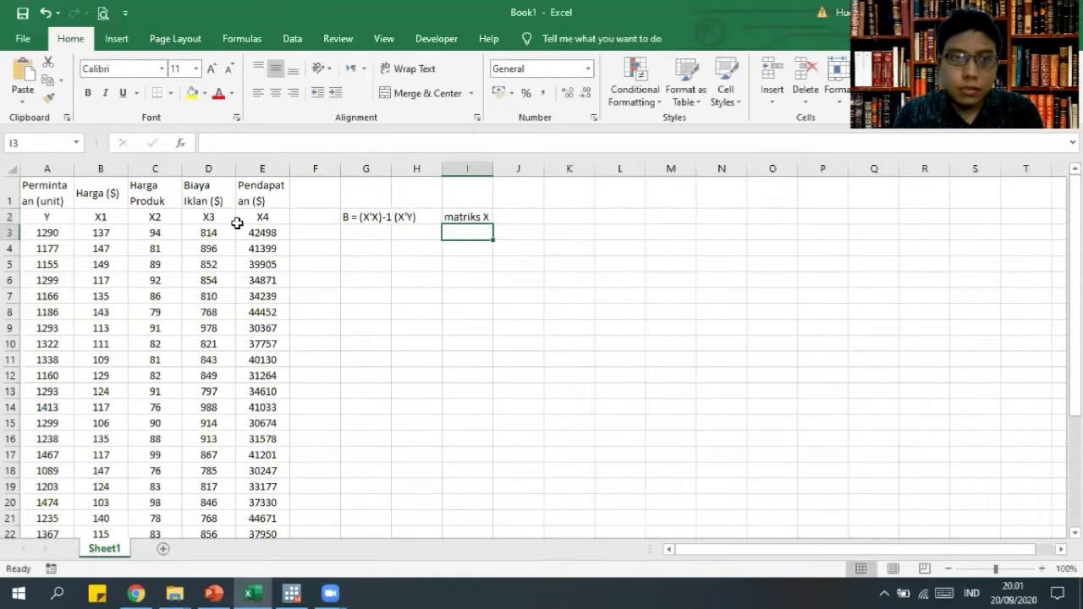
Copy the X1 to X4 data values in B3:E32 and paste them starting at cell J3.
{"action": "left_click_drag", "start_coordinate": [100, 227], "coordinate": [254, 356]}
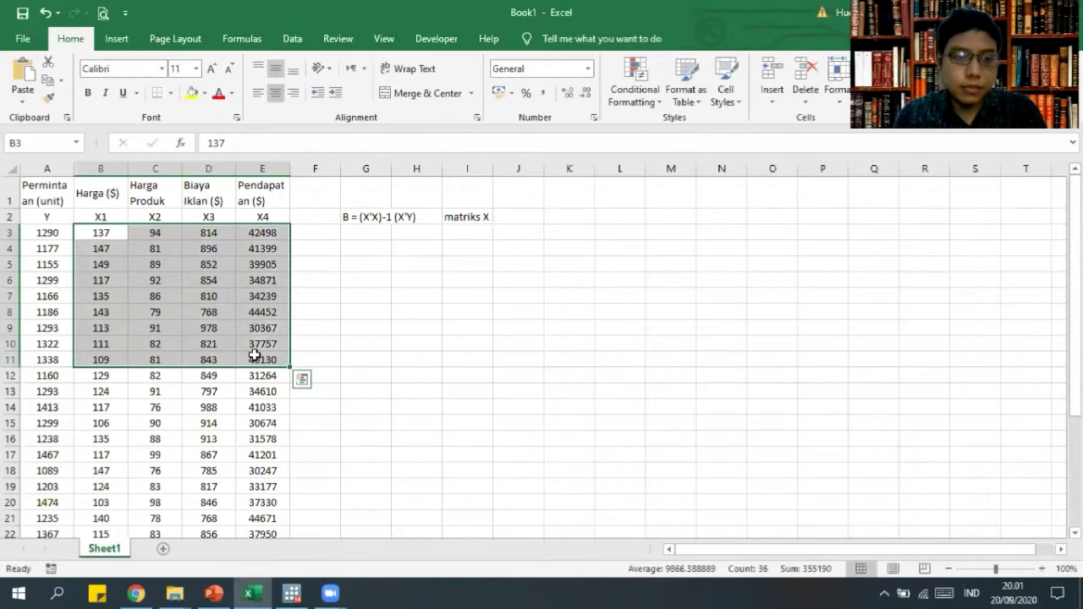
{"action": "key", "text": "ctrl+shift+Down"}
{"action": "key", "text": "ctrl+c"}
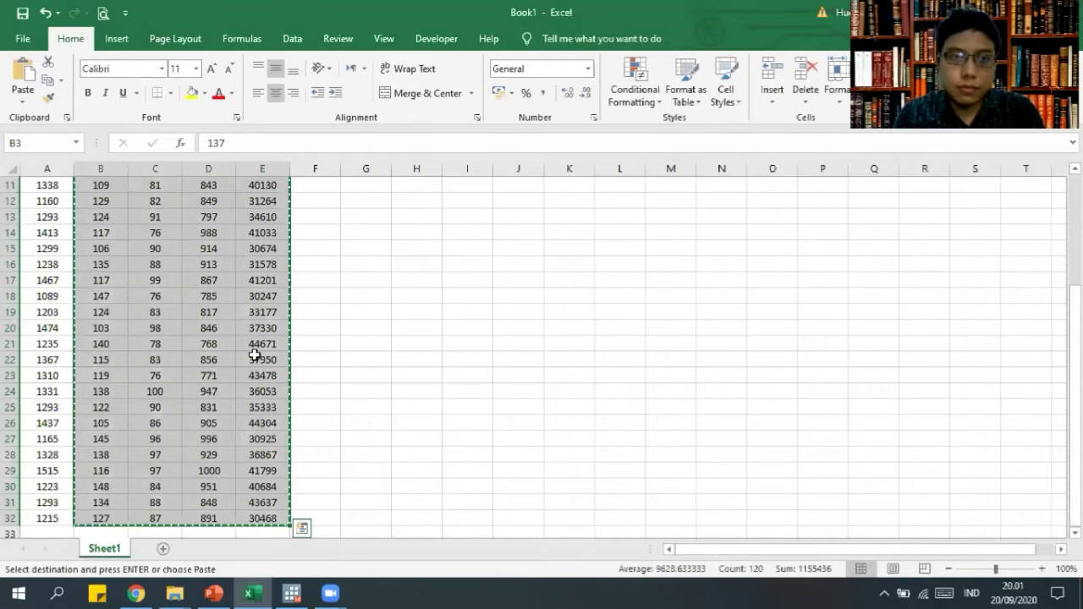
{"action": "key", "text": "Left"}
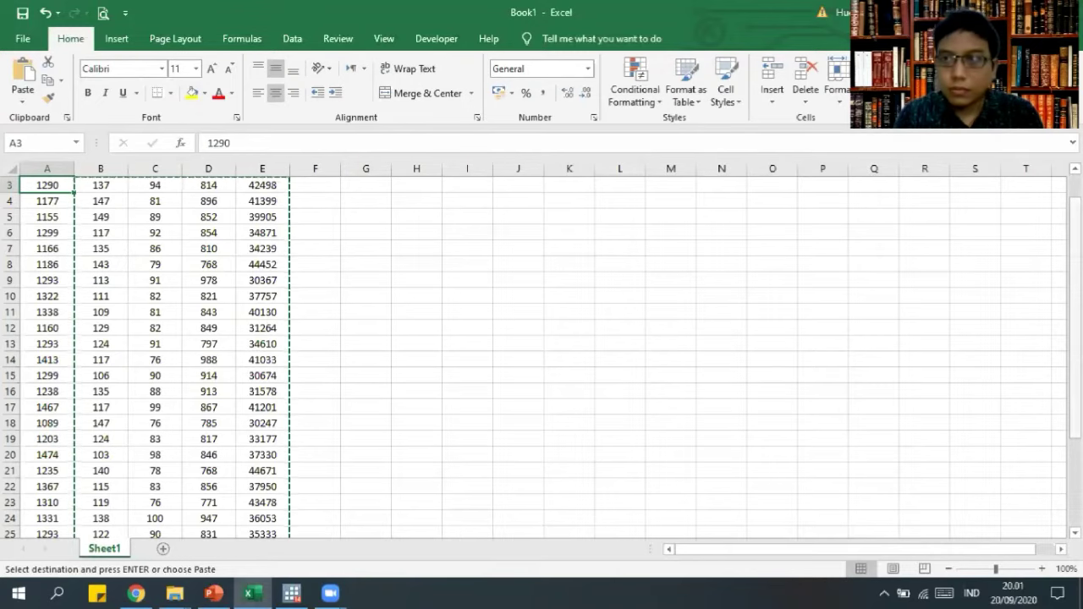
{"action": "scroll", "coordinate": [424, 300], "scroll_direction": "up", "scroll_amount": 1}
{"action": "left_click", "coordinate": [485, 233]}
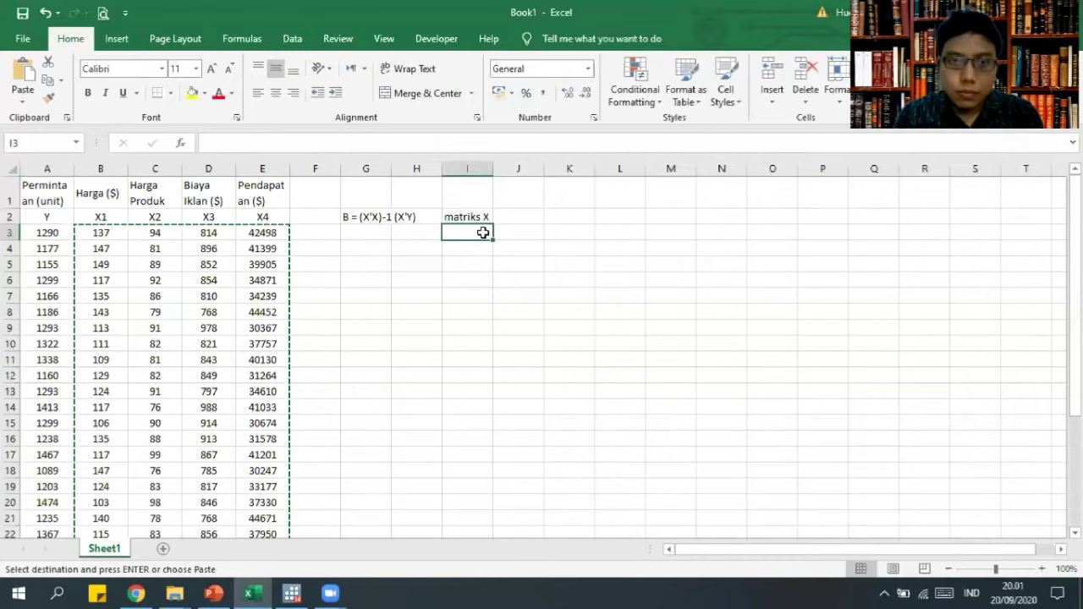
{"action": "left_click", "coordinate": [505, 236]}
{"action": "key", "text": "ctrl+v"}
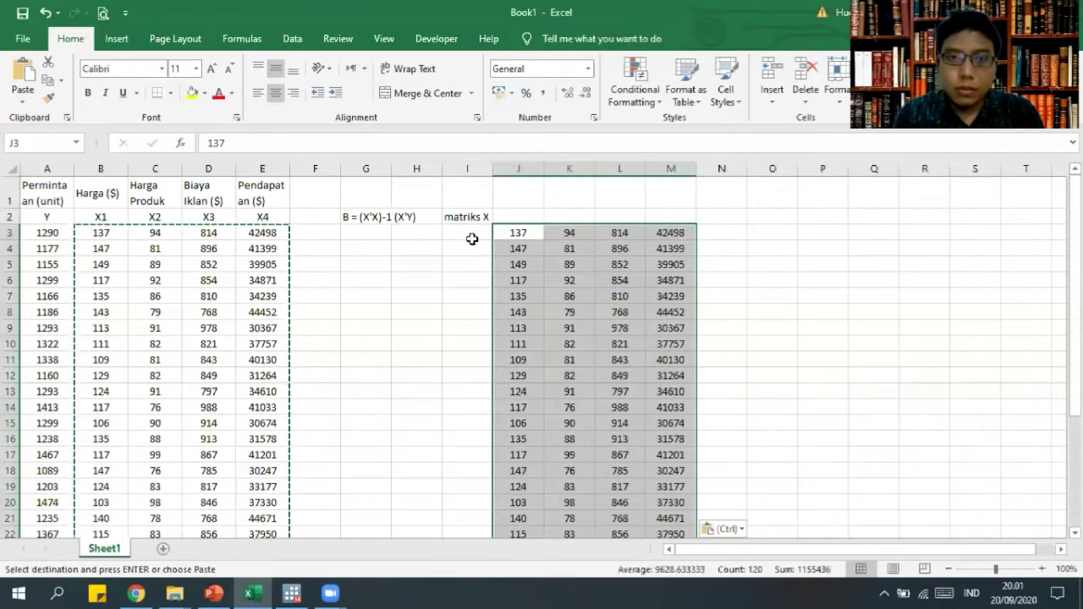
Fill I3:I32 with the value 1 as the first column of matrix X.
{"action": "left_click", "coordinate": [471, 238]}
{"action": "type", "text": "1"}
{"action": "key", "text": "Return"}
{"action": "type", "text": "1"}
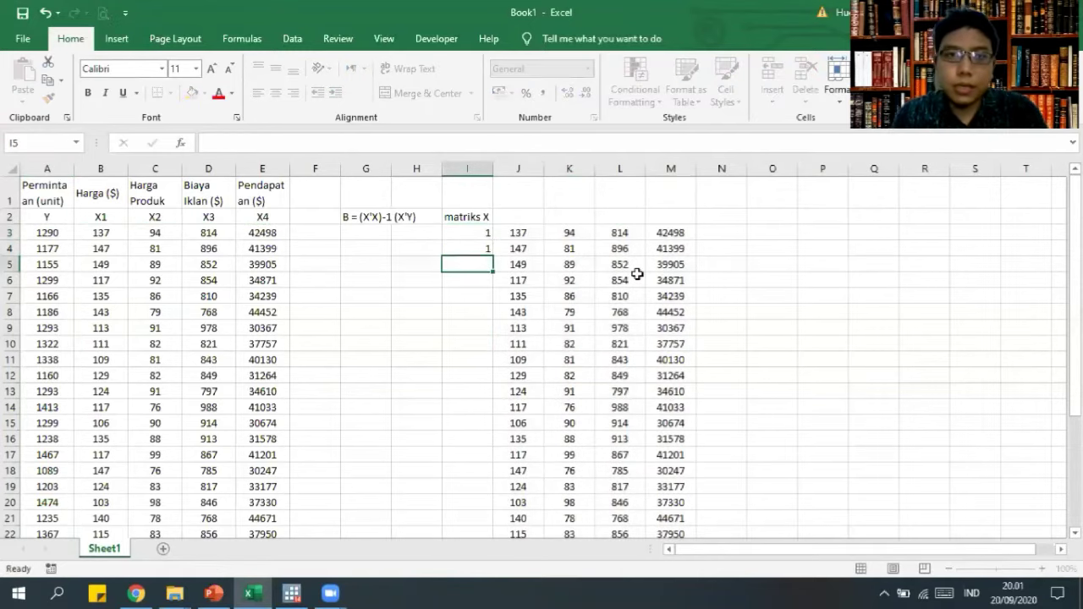
{"action": "key", "text": "Return"}
{"action": "left_click", "coordinate": [484, 250]}
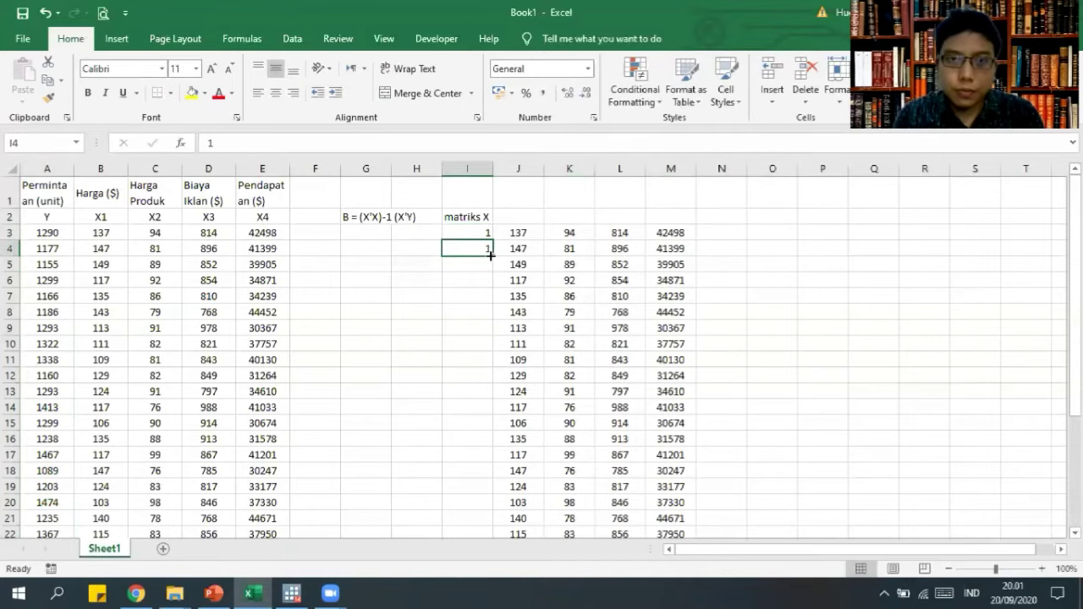
{"action": "double_click", "coordinate": [491, 253]}
Center the column of ones in I3:I32 horizontally.
{"action": "left_click", "coordinate": [478, 232]}
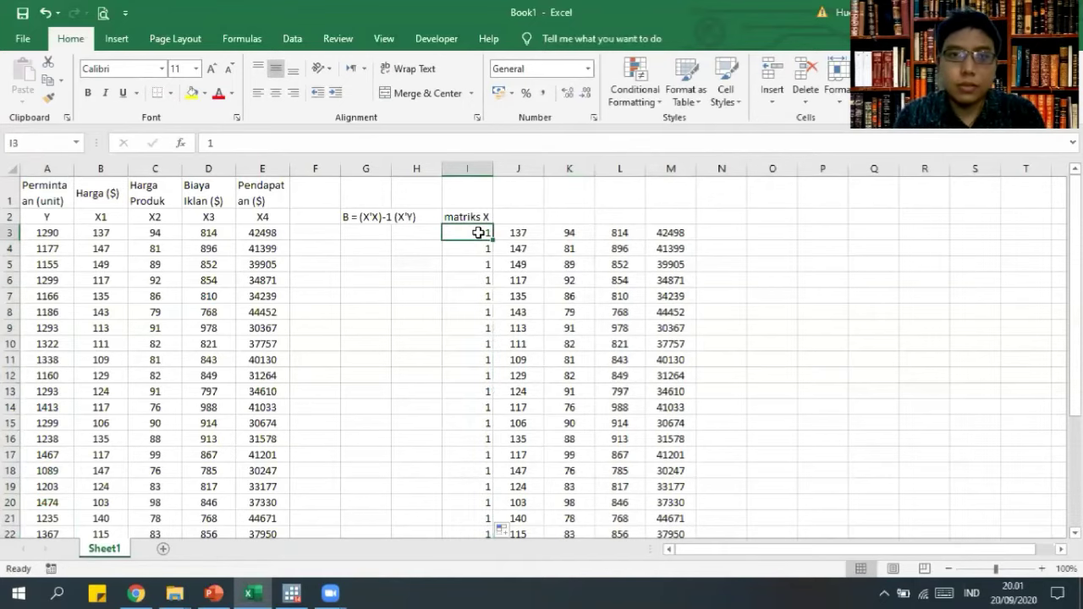
{"action": "key", "text": "ctrl+shift+Down"}
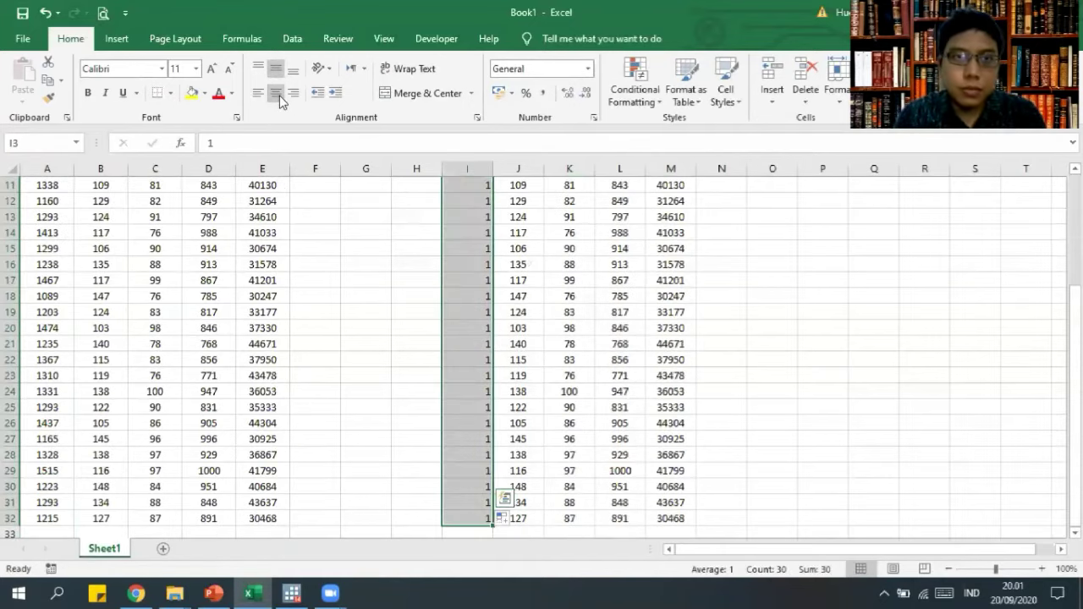
{"action": "left_click", "coordinate": [276, 92]}
{"action": "scroll", "coordinate": [564, 256], "scroll_direction": "up", "scroll_amount": 3}
{"action": "left_click", "coordinate": [524, 235]}
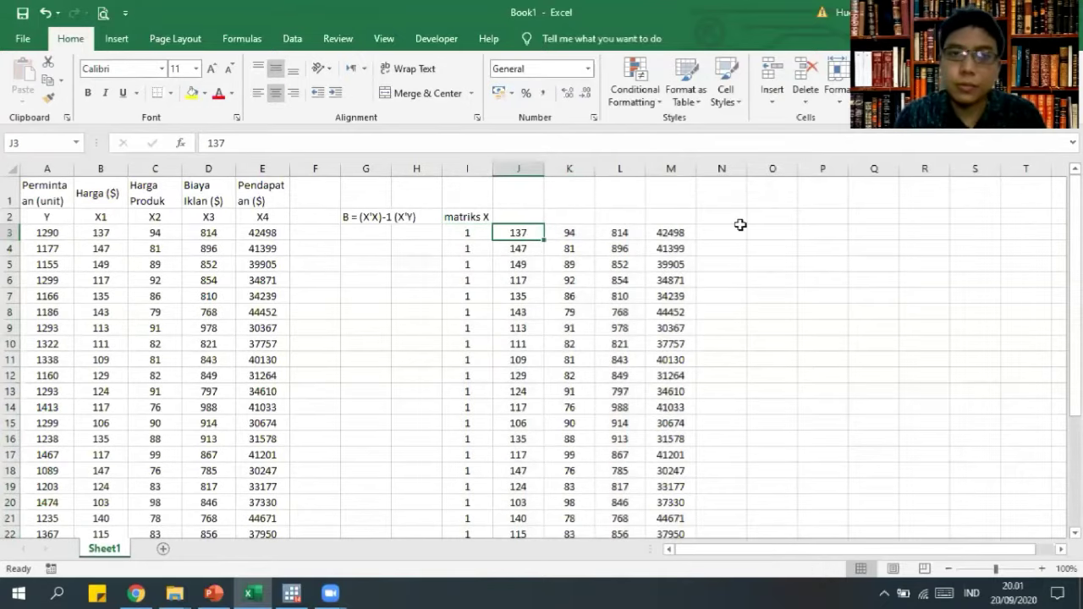
Enter the heading "matriks" in cell O2.
{"action": "left_click", "coordinate": [772, 216]}
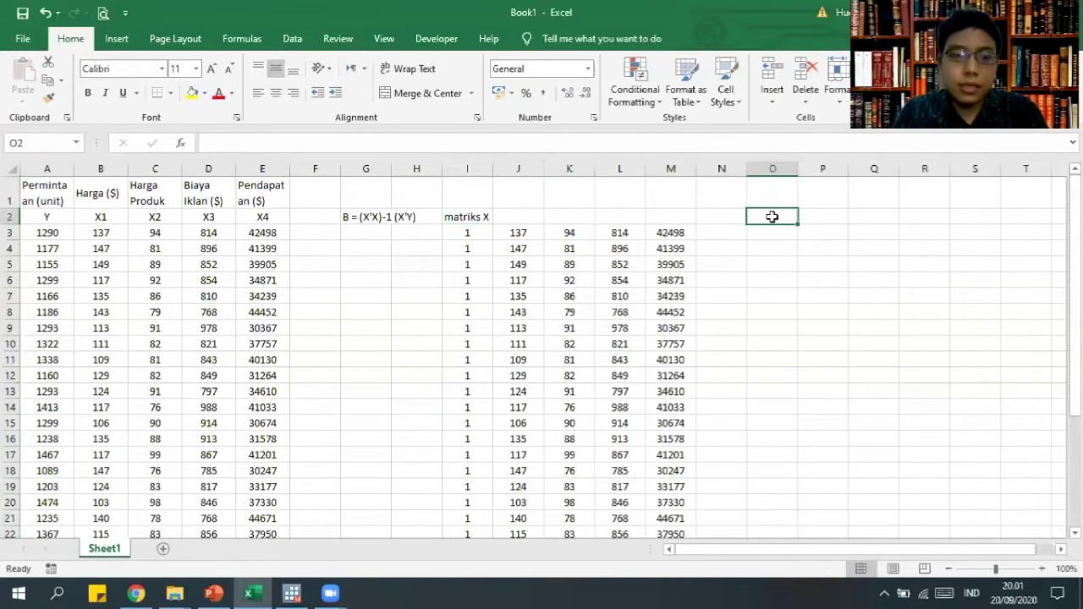
{"action": "type", "text": "matriks"}
{"action": "key", "text": "Return"}
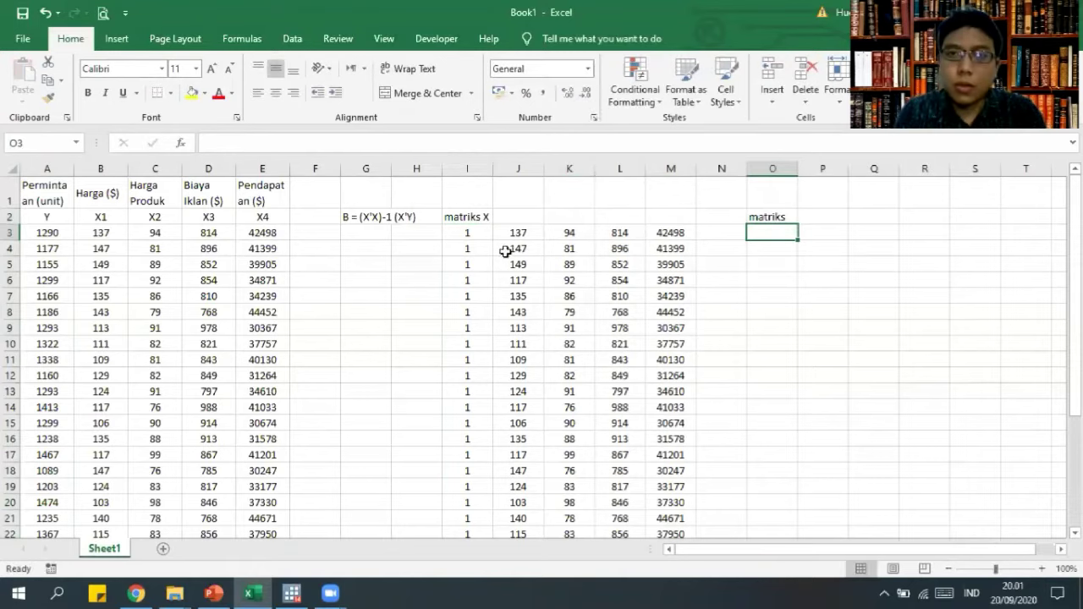
Copy the Y values in A3:A32 and paste them under the heading, starting at cell O3.
{"action": "left_click", "coordinate": [51, 235]}
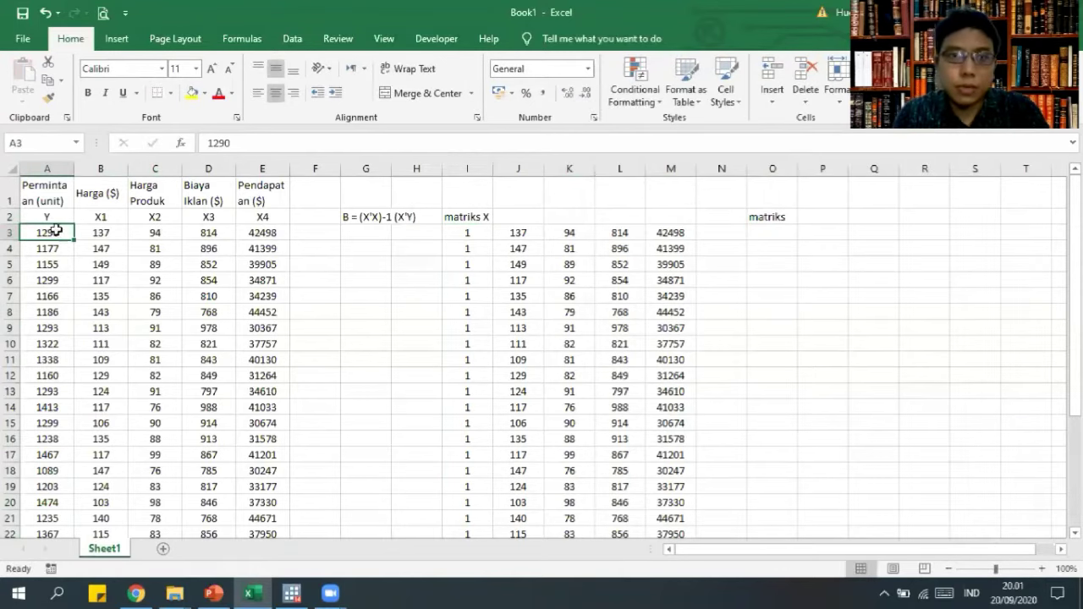
{"action": "key", "text": "ctrl+shift+Down"}
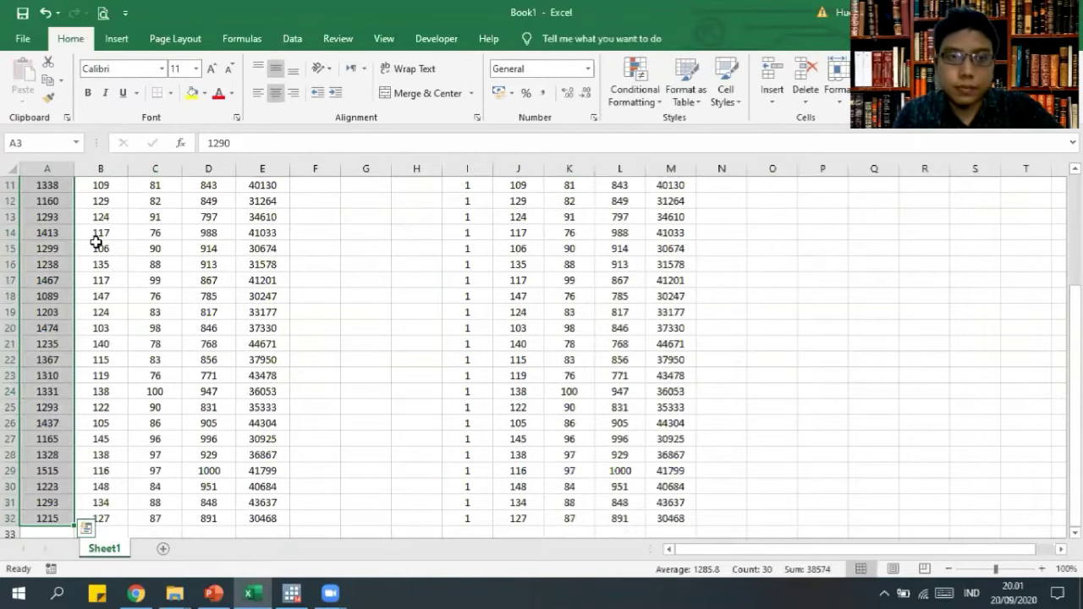
{"action": "key", "text": "ctrl+c"}
{"action": "scroll", "coordinate": [1018, 305], "scroll_direction": "up", "scroll_amount": 4}
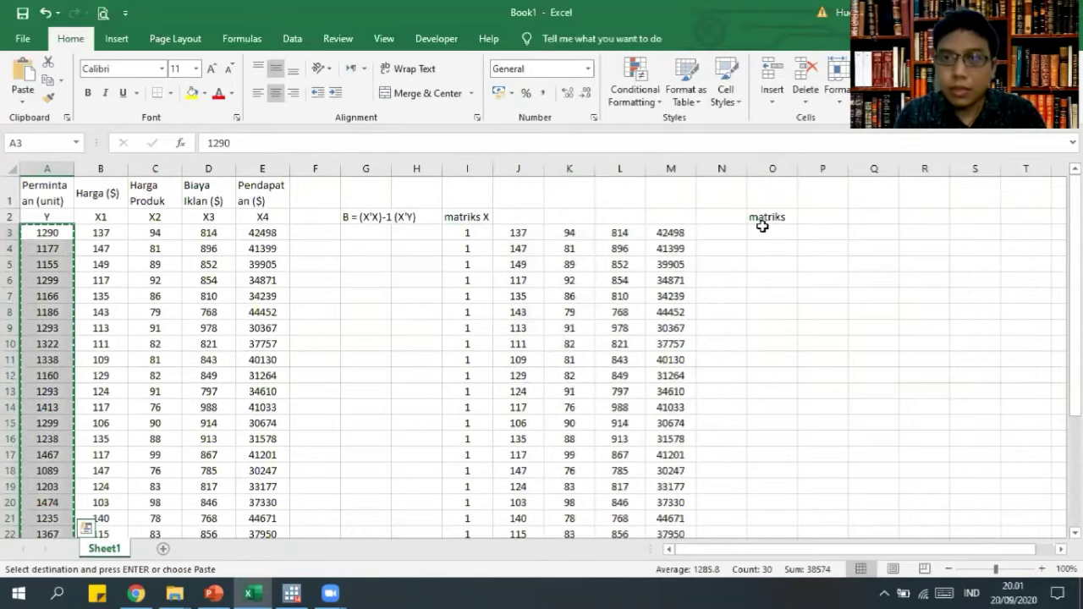
{"action": "left_click", "coordinate": [762, 226]}
{"action": "key", "text": "ctrl+v"}
Complete the heading in cell O2 so that it reads "matriks Y".
{"action": "left_click", "coordinate": [777, 217]}
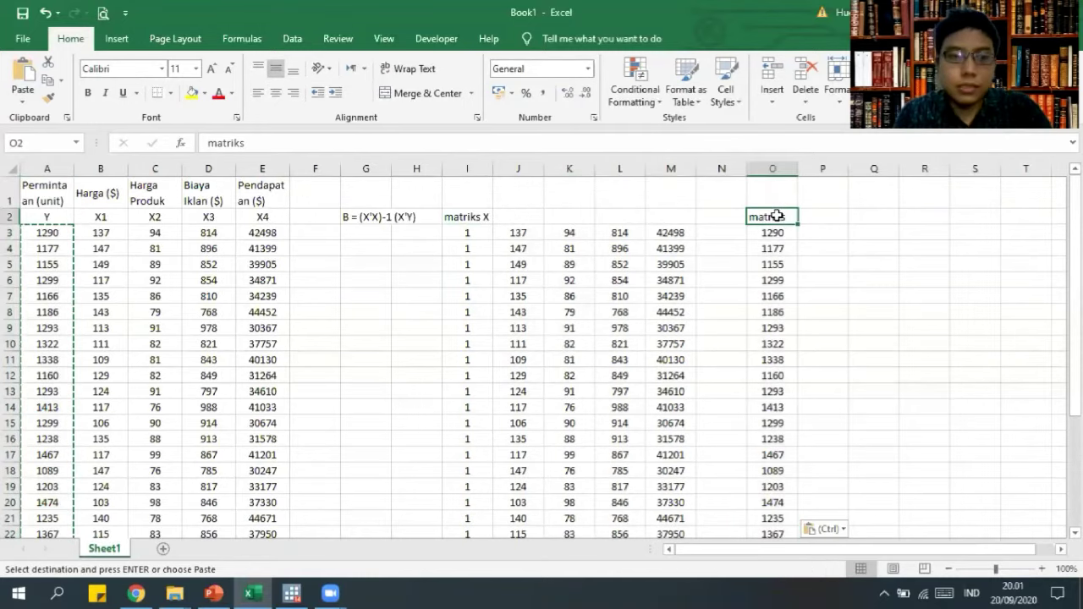
{"action": "double_click", "coordinate": [776, 217]}
{"action": "type", "text": "Y"}
{"action": "key", "text": "Return"}
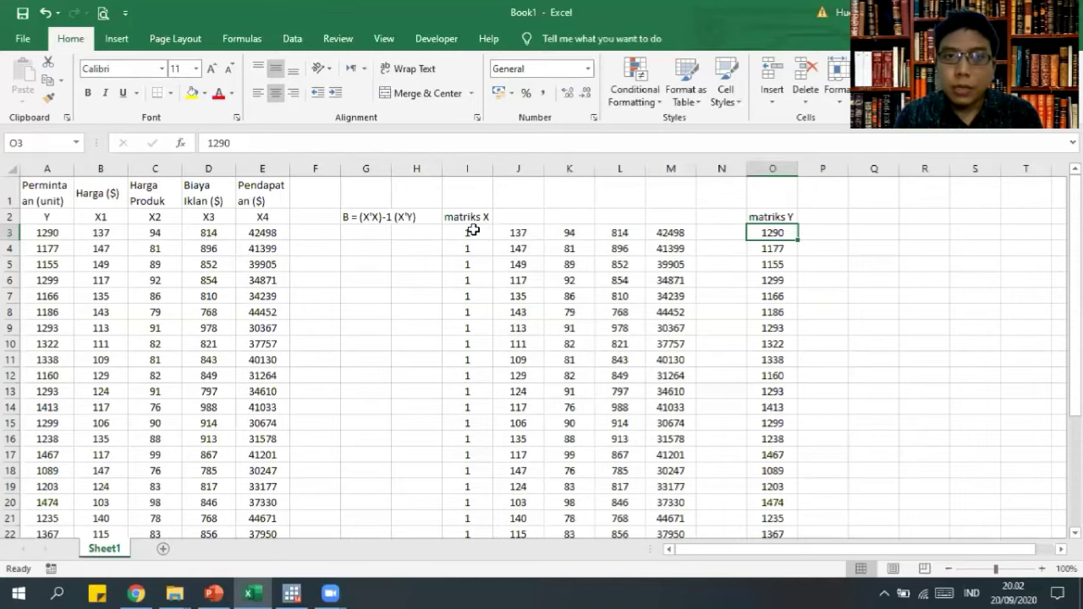
Across Q3:U7, begin an MMULT formula that takes TRANSPOSE(I3:M32) as its first array.
{"action": "left_click_drag", "start_coordinate": [474, 231], "coordinate": [673, 233]}
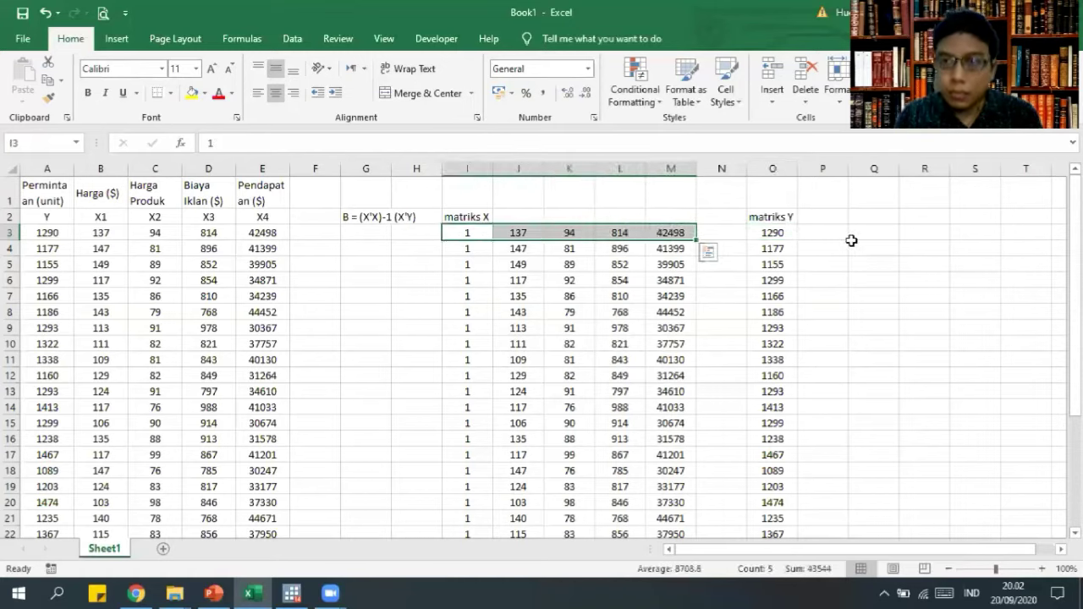
{"action": "left_click_drag", "start_coordinate": [861, 228], "coordinate": [1049, 294]}
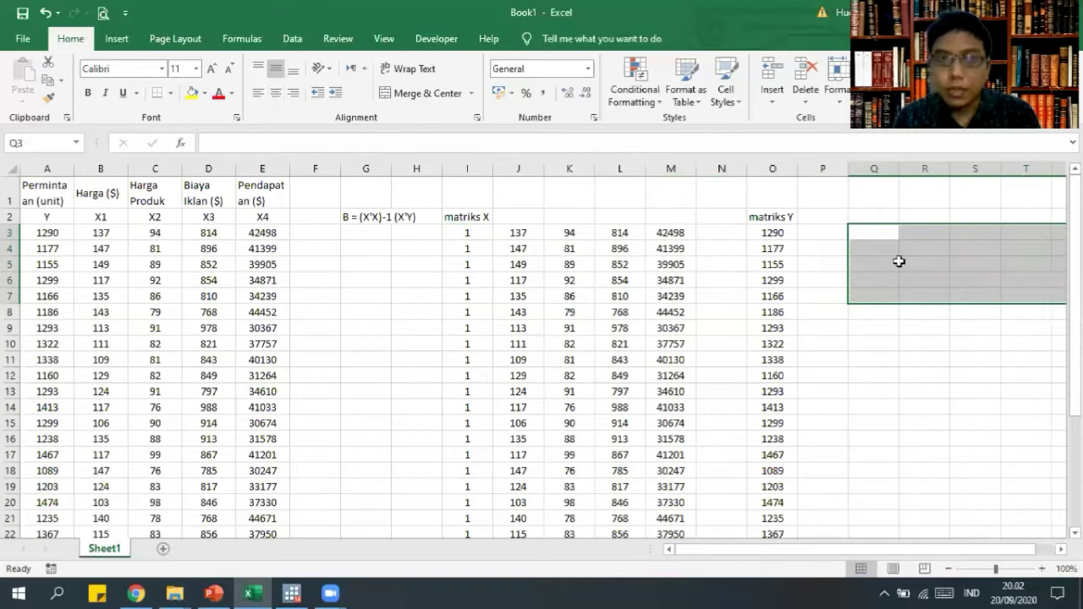
{"action": "type", "text": "=m"}
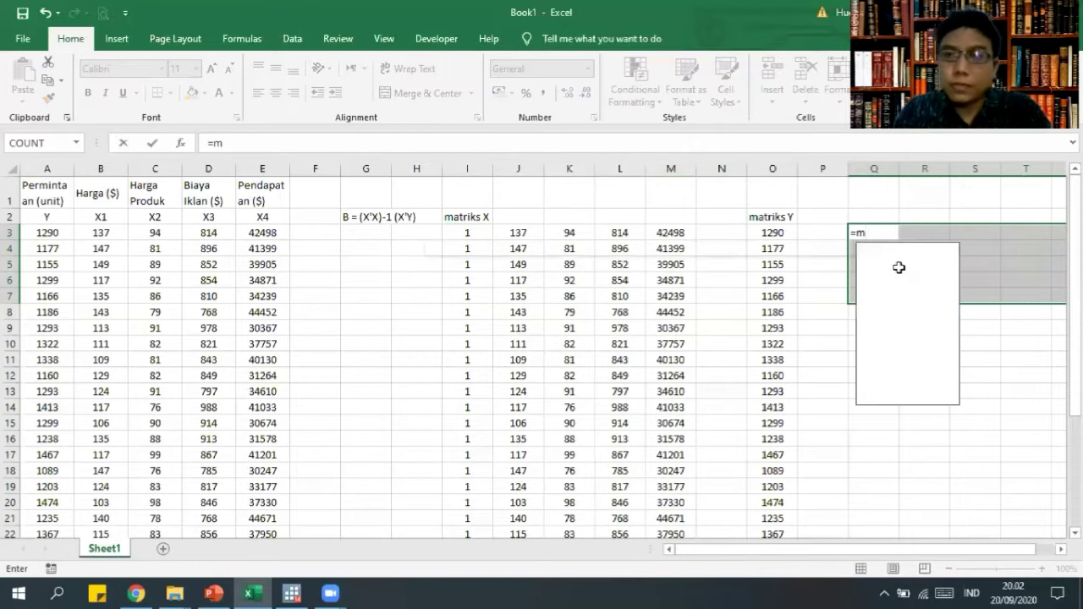
{"action": "type", "text": "mul"}
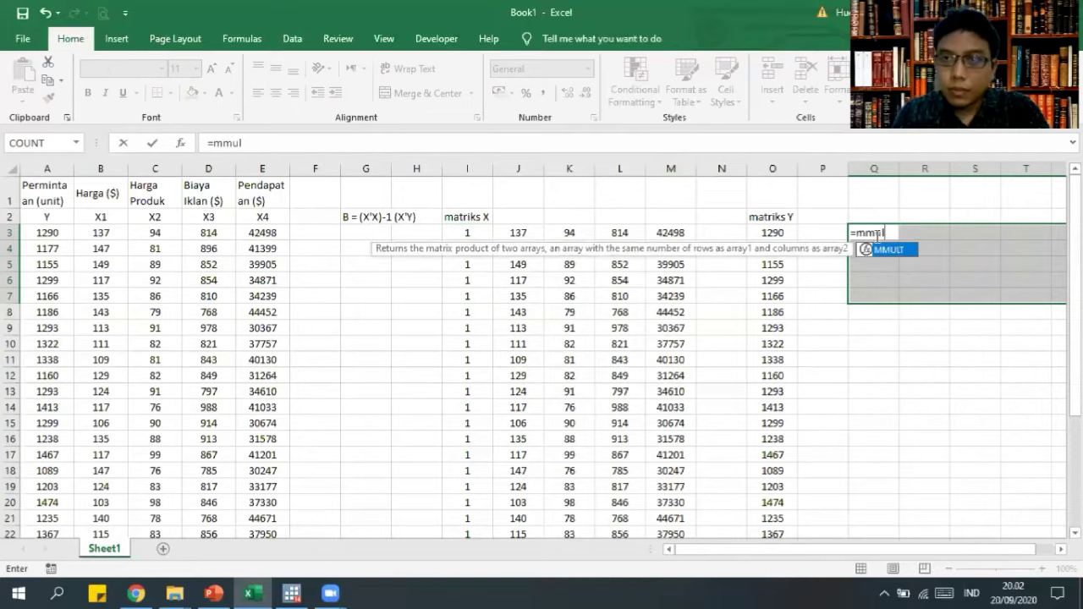
{"action": "type", "text": "t("}
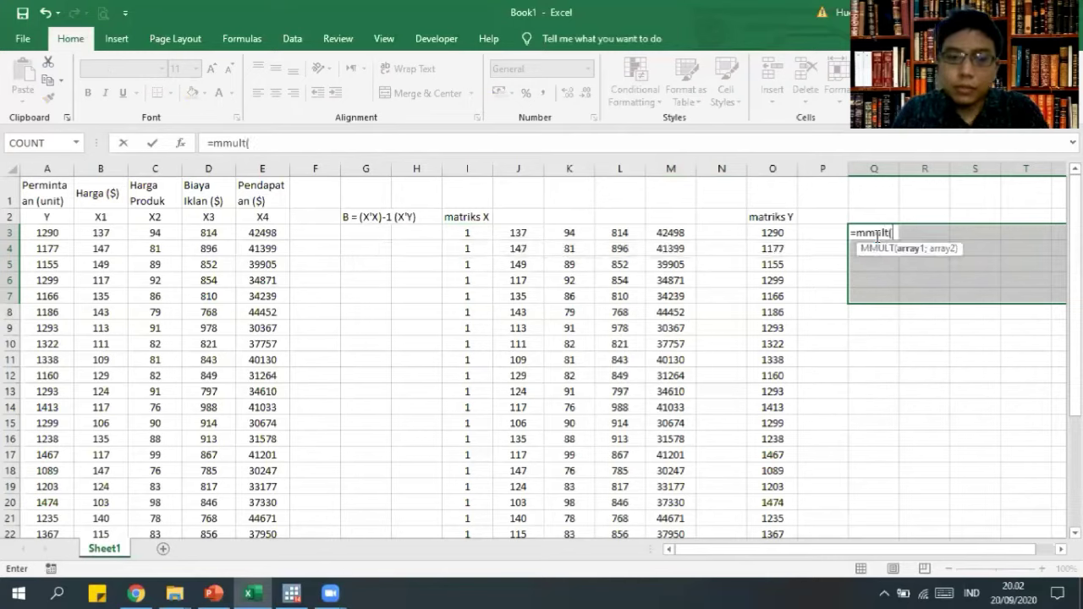
{"action": "type", "text": "transpose"}
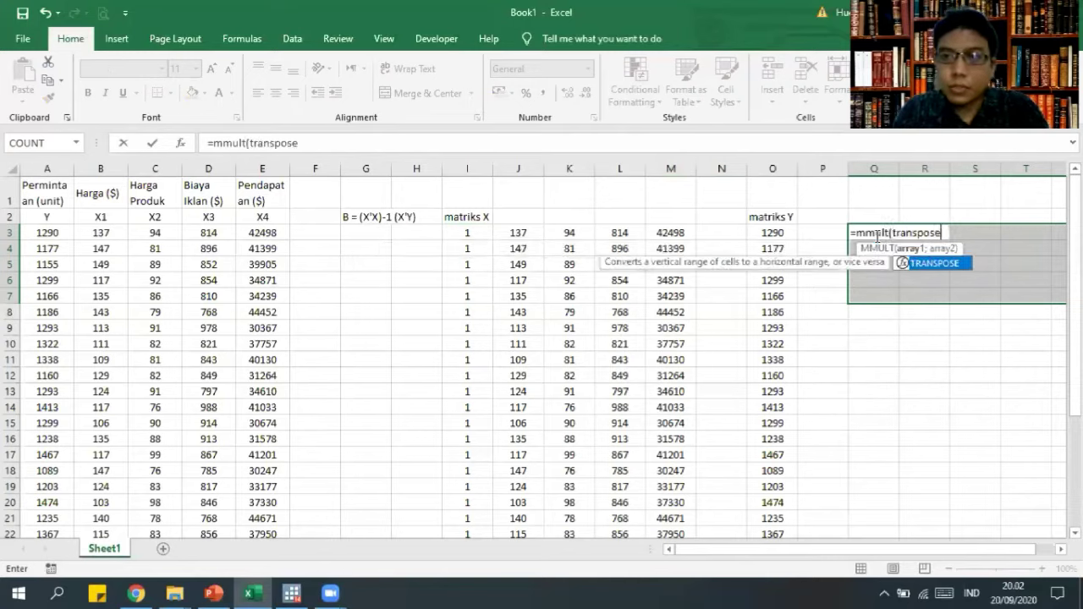
{"action": "type", "text": "("}
{"action": "left_click", "coordinate": [484, 232]}
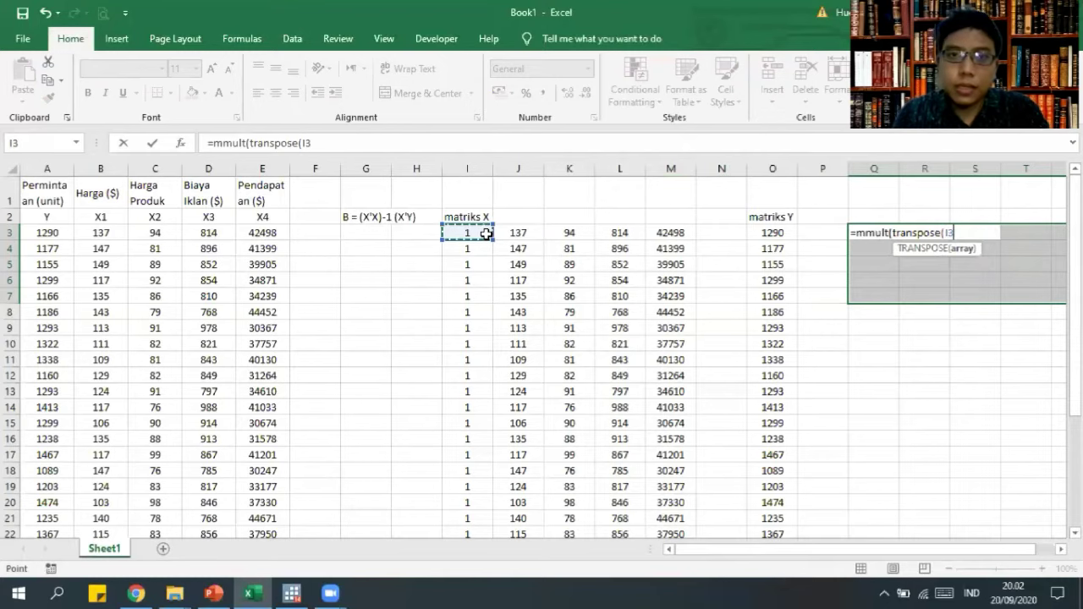
{"action": "key", "text": "ctrl+shift+Right"}
{"action": "key", "text": "ctrl+shift+Down"}
{"action": "type", "text": ")"}
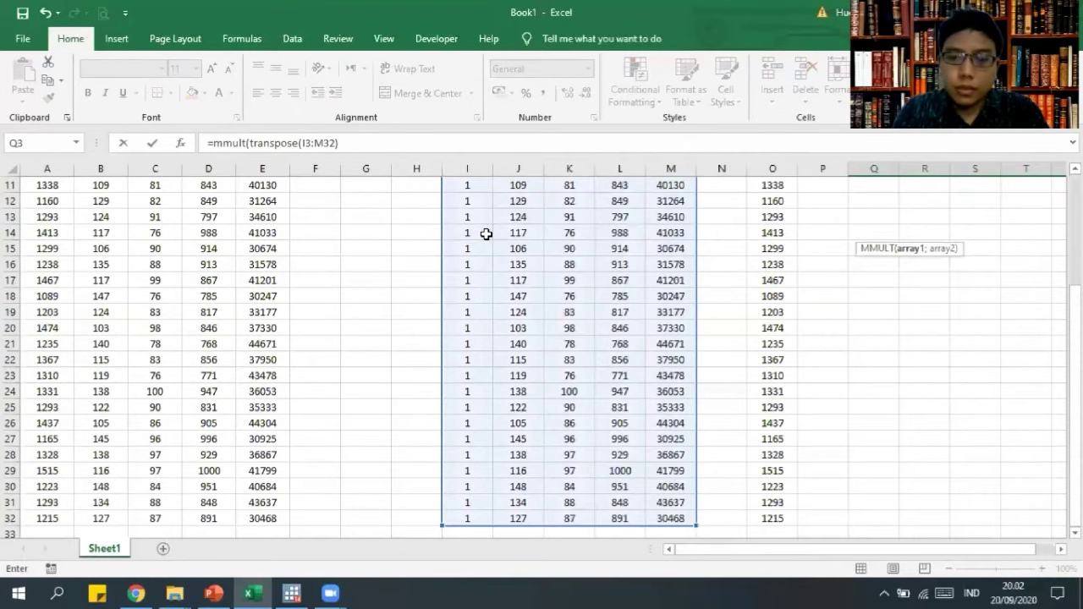
{"action": "type", "text": ";"}
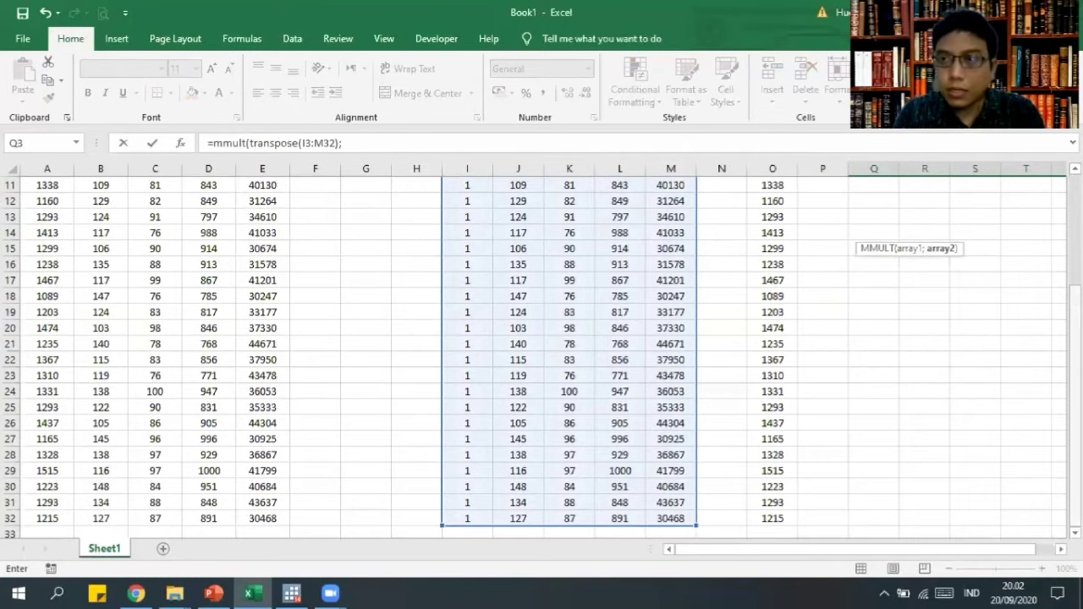
Complete the MMULT formula with I3:M32 as the second array and enter it as an array formula across Q3:U7.
{"action": "scroll", "coordinate": [851, 257], "scroll_direction": "up", "scroll_amount": 4}
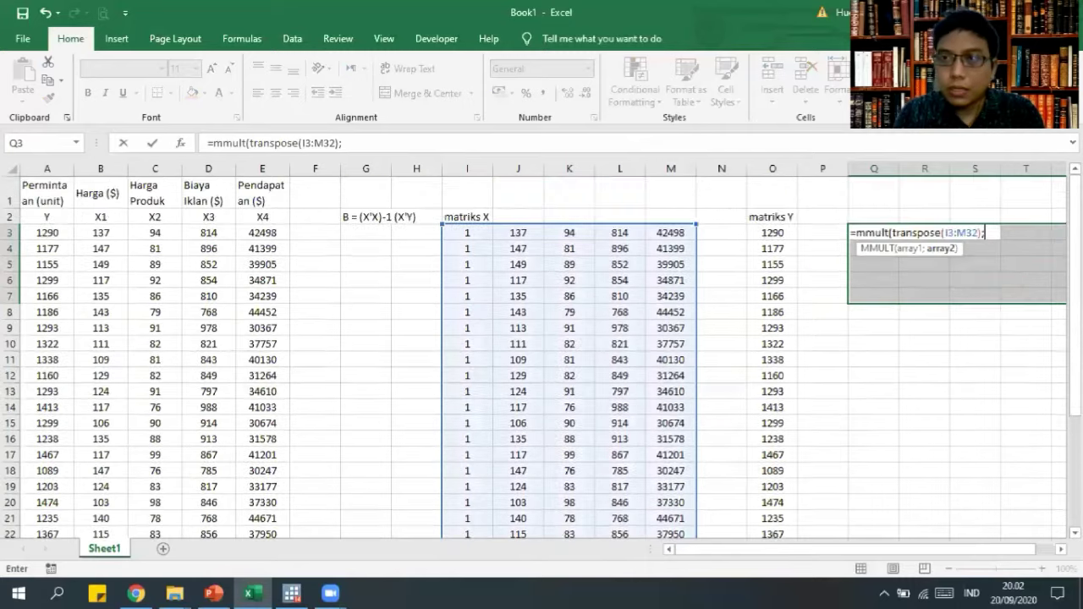
{"action": "left_click", "coordinate": [461, 233]}
{"action": "key", "text": "ctrl+shift+Right"}
{"action": "key", "text": "ctrl+shift+Down"}
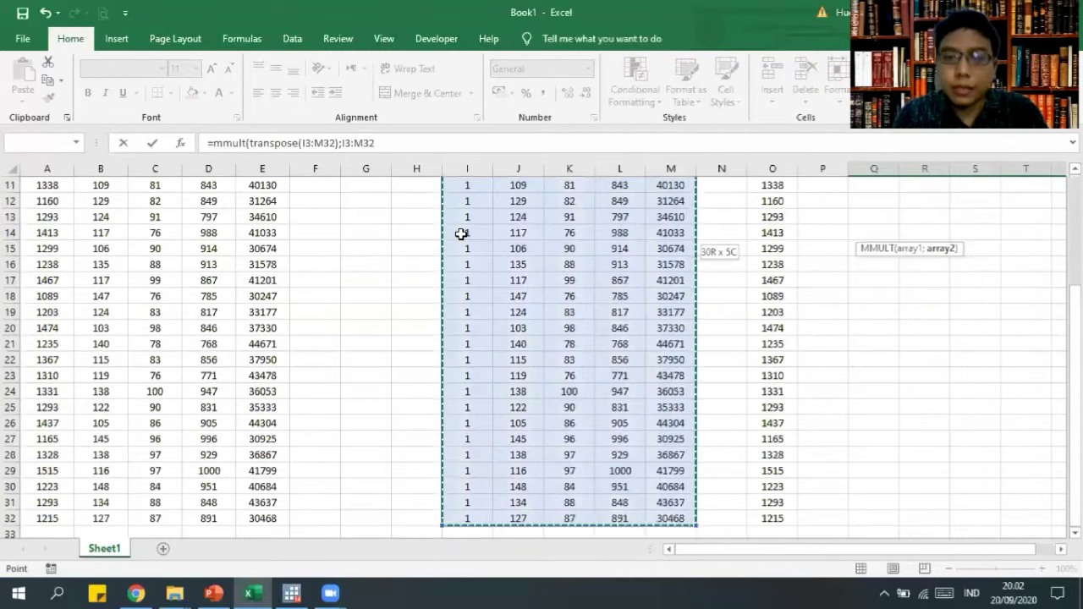
{"action": "type", "text": ")"}
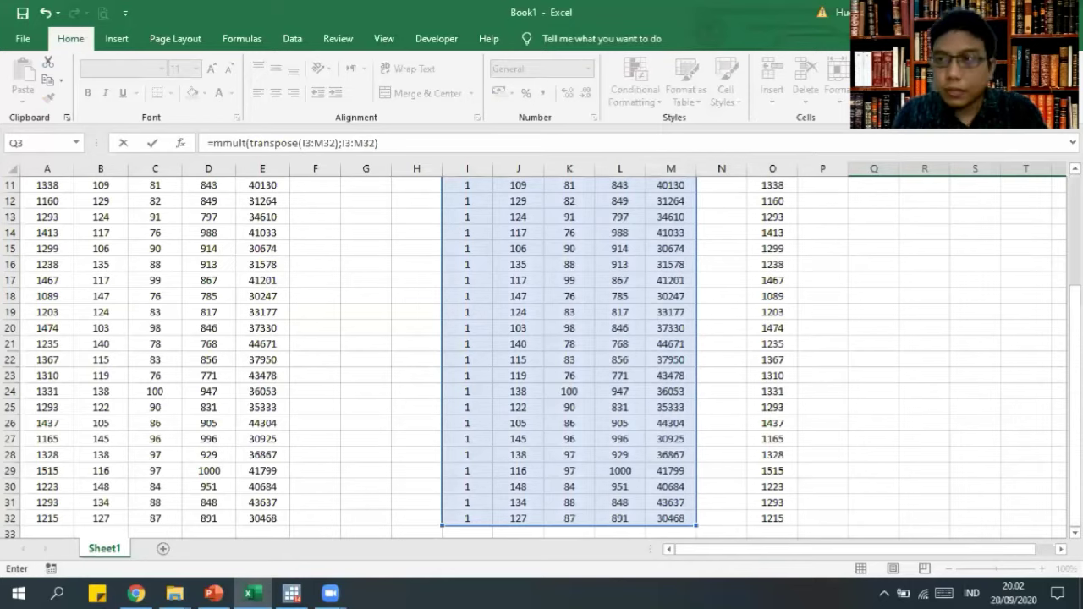
{"action": "scroll", "coordinate": [944, 260], "scroll_direction": "up", "scroll_amount": 4}
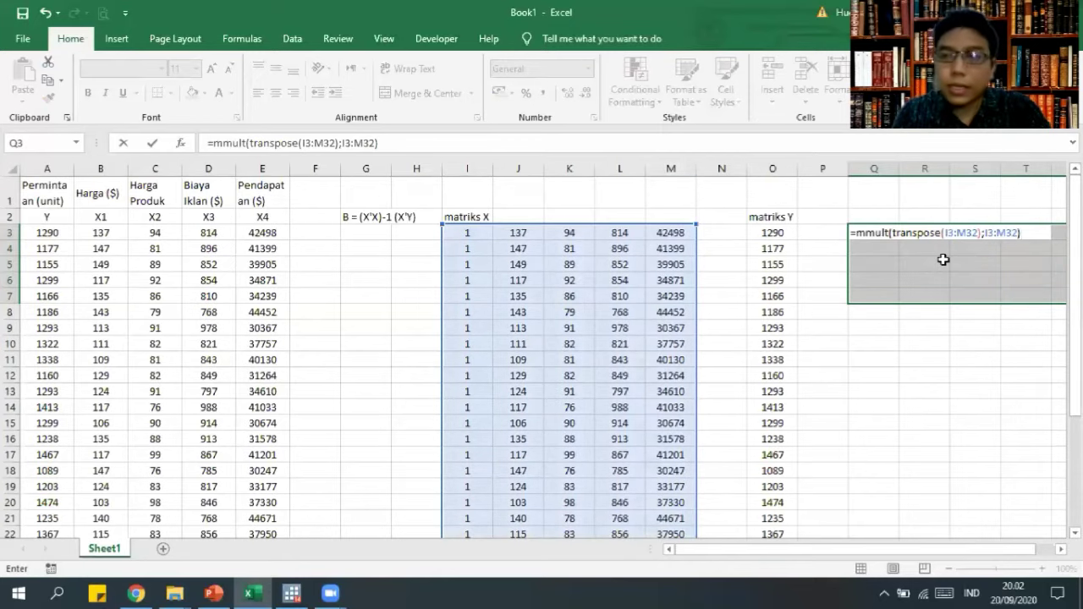
{"action": "key", "text": "ctrl+shift+Return"}
{"action": "left_click", "coordinate": [962, 375]}
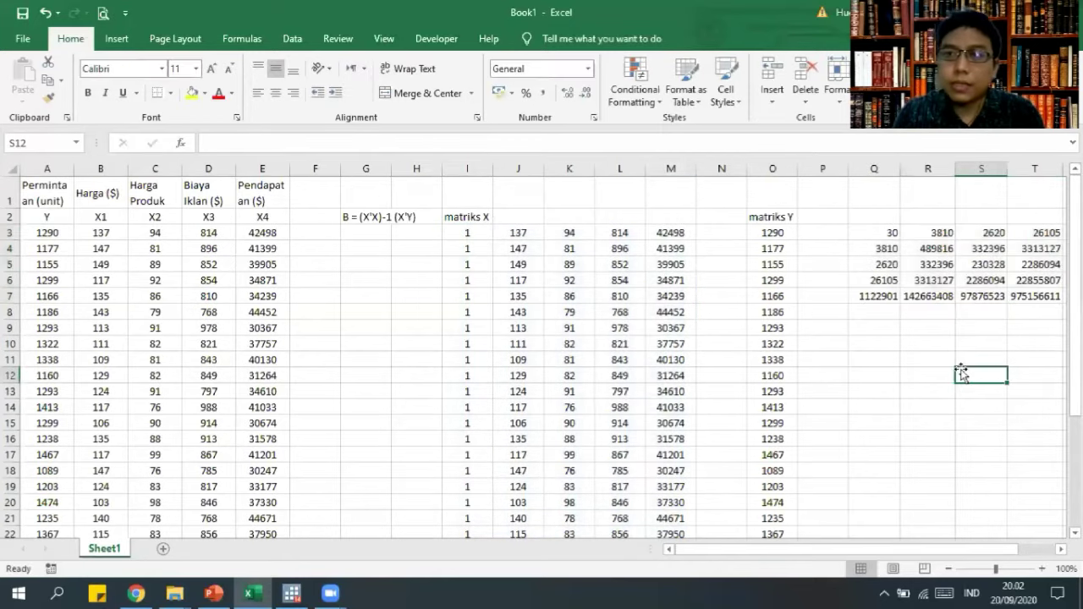
{"action": "key", "text": "Right"}
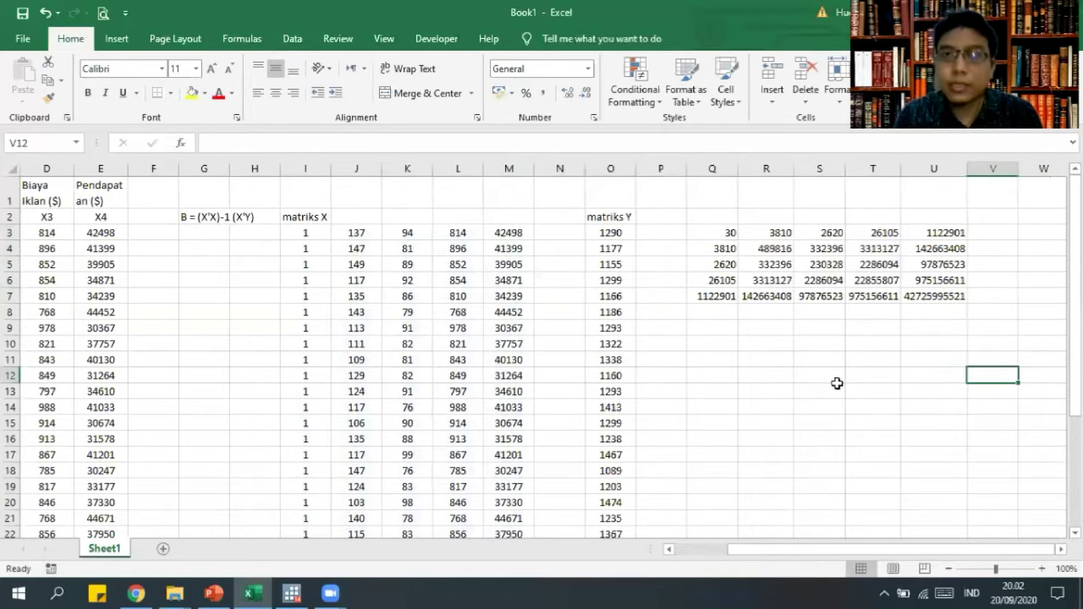
Enter the heading "(X'X)" in cell Q2 above the product matrix.
{"action": "left_click", "coordinate": [721, 334]}
{"action": "left_click", "coordinate": [730, 211]}
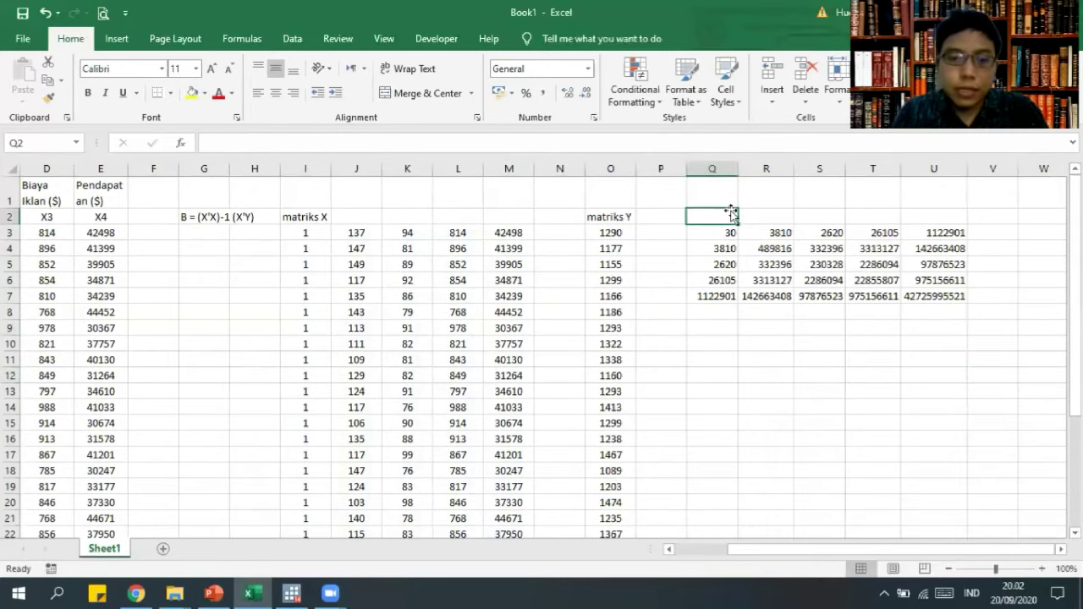
{"action": "type", "text": "ma"}
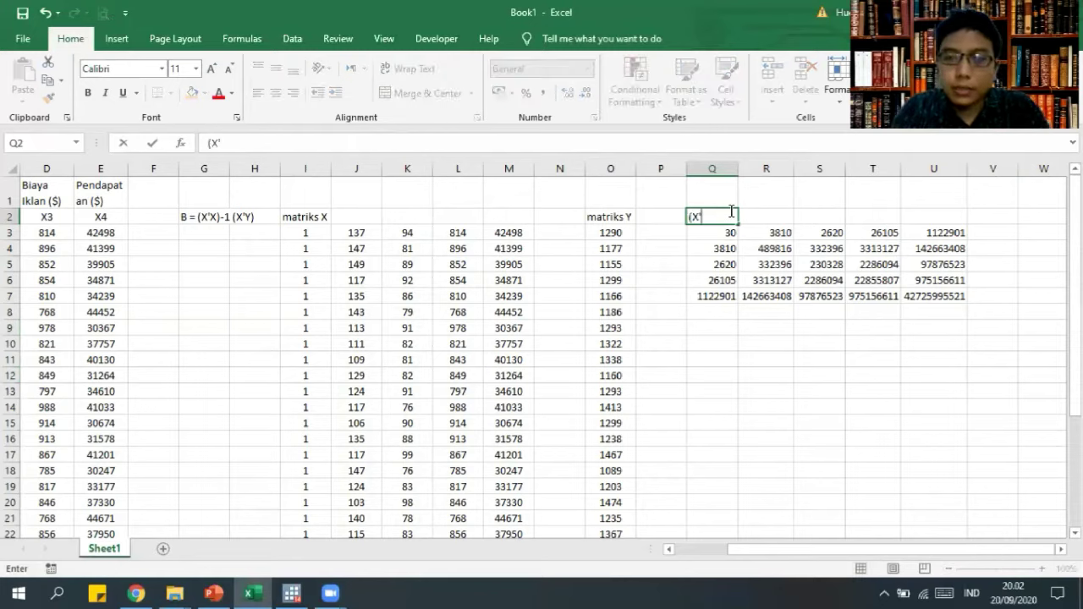
{"action": "type", "text": "(X'X)"}
{"action": "key", "text": "Return"}
Enter the heading "inverse (X'X)" in cell Q9 below the product matrix.
{"action": "left_click", "coordinate": [715, 331]}
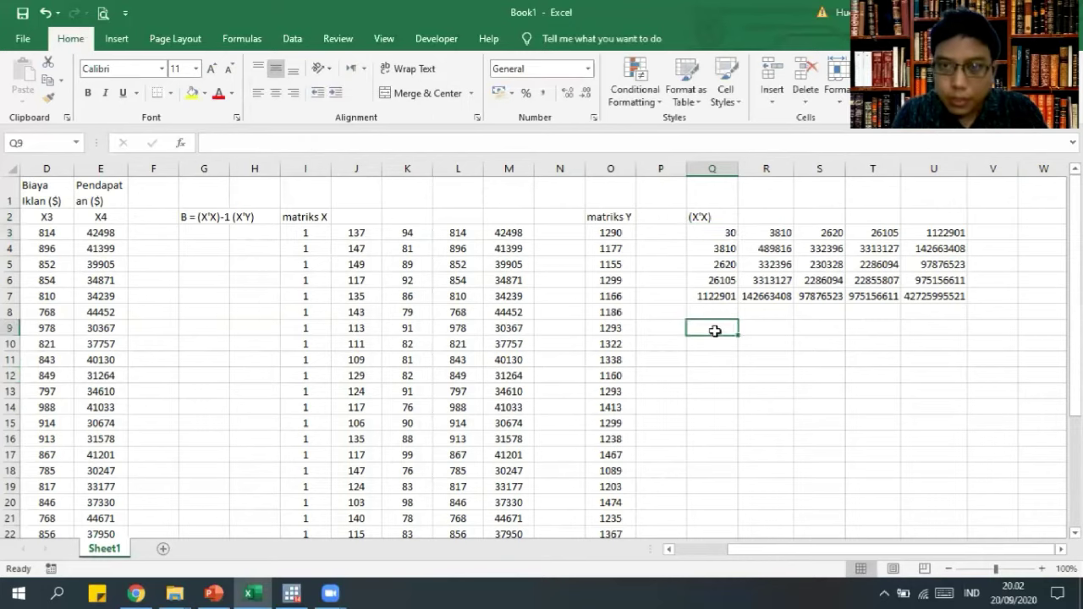
{"action": "type", "text": "inverse (X'X"}
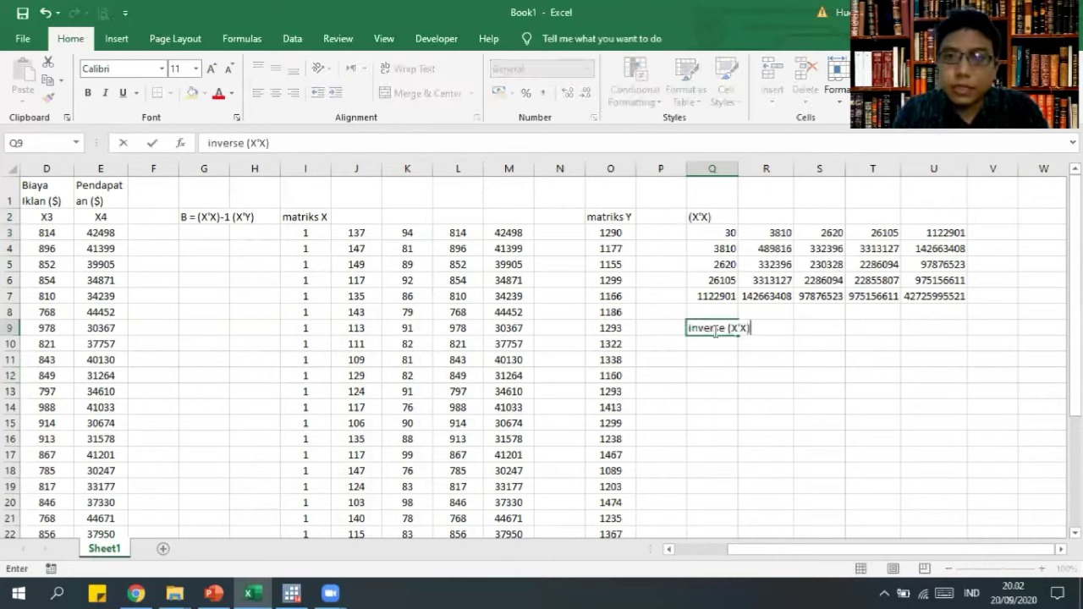
{"action": "key", "text": "Return"}
Calculate the inverse of the X'X matrix in Q10:U14 with the array formula =MINVERSE(Q3:U7).
{"action": "left_click_drag", "start_coordinate": [715, 339], "coordinate": [934, 412]}
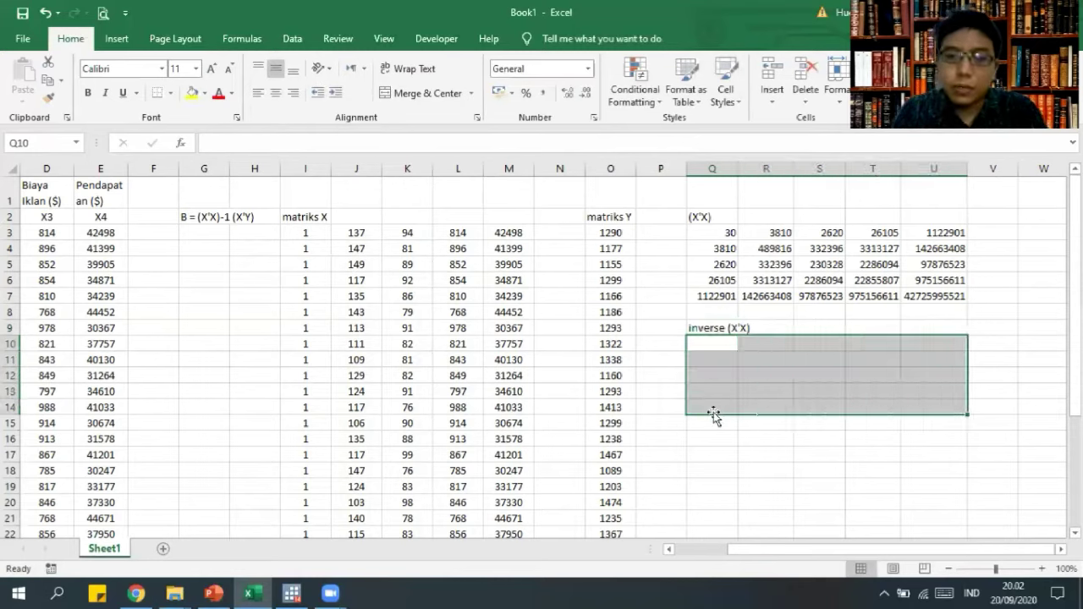
{"action": "type", "text": "=mmult"}
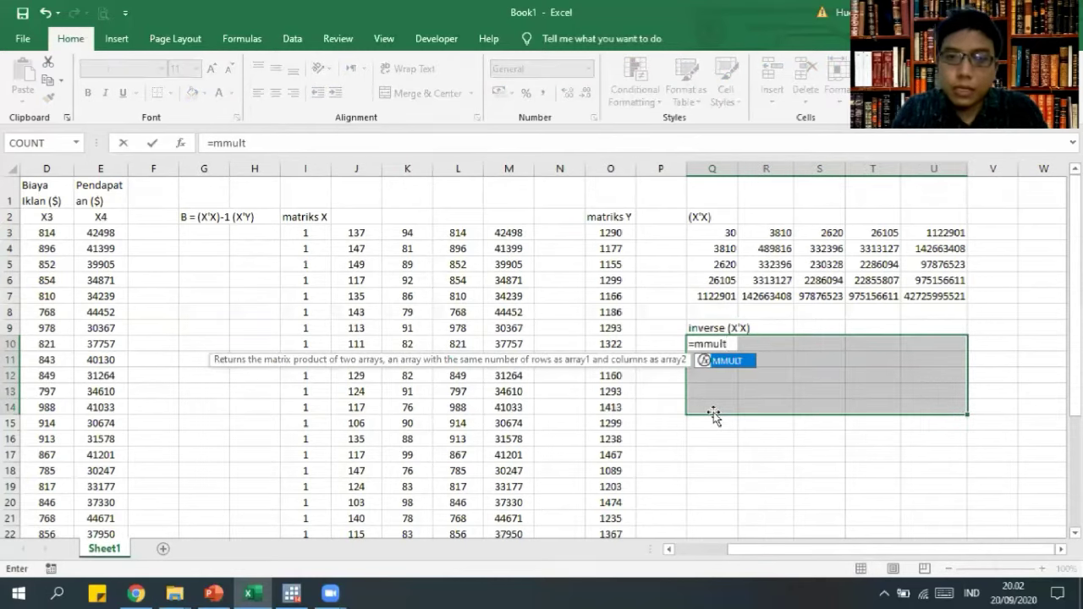
{"action": "key", "text": "BackSpace"}
{"action": "key", "text": "BackSpace"}
{"action": "key", "text": "BackSpace"}
{"action": "type", "text": "inverse("}
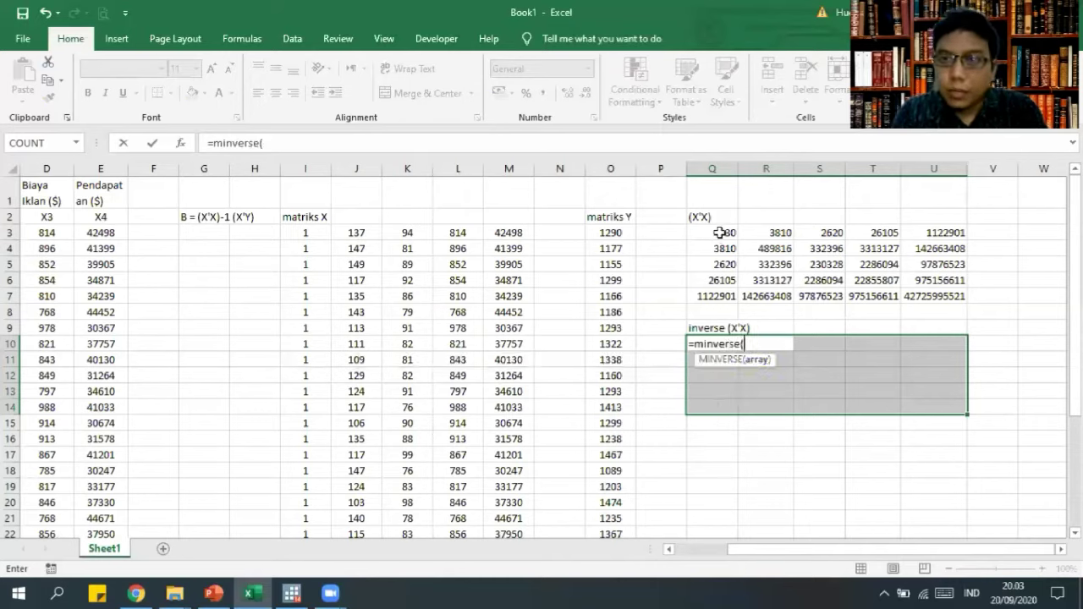
{"action": "left_click_drag", "start_coordinate": [721, 232], "coordinate": [935, 294]}
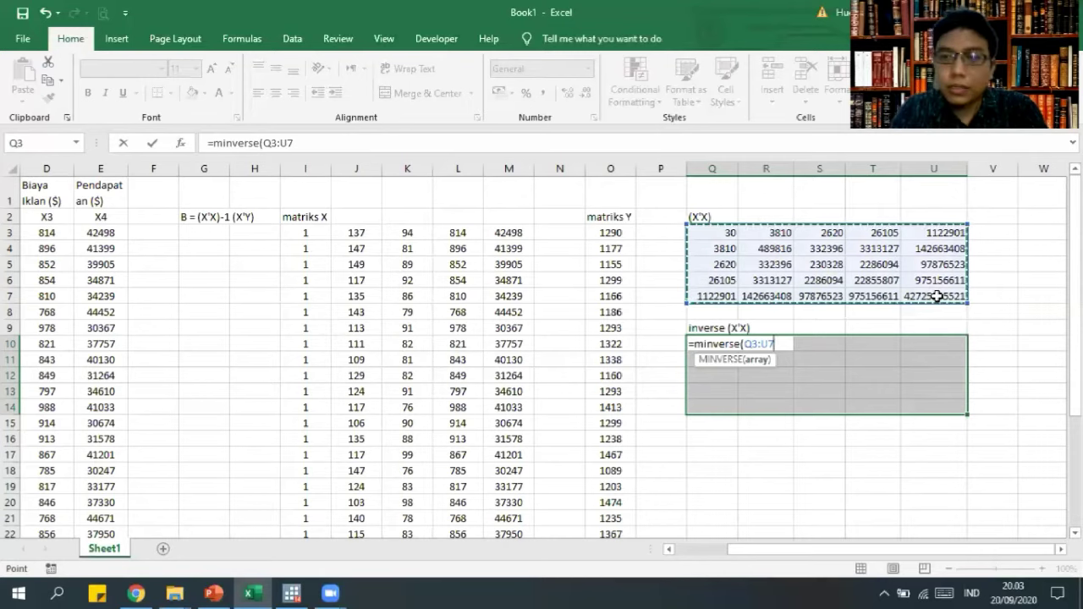
{"action": "type", "text": ")"}
{"action": "key", "text": "ctrl+shift+Return"}
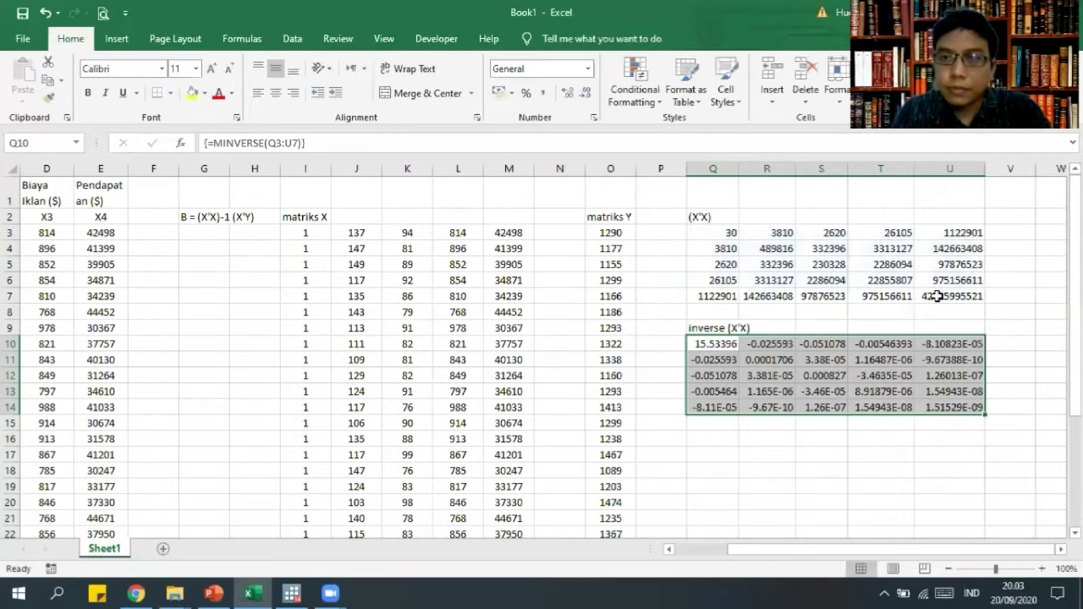
Enter the heading "X'Y" in cell Q16 below the inverse matrix.
{"action": "left_click", "coordinate": [729, 439]}
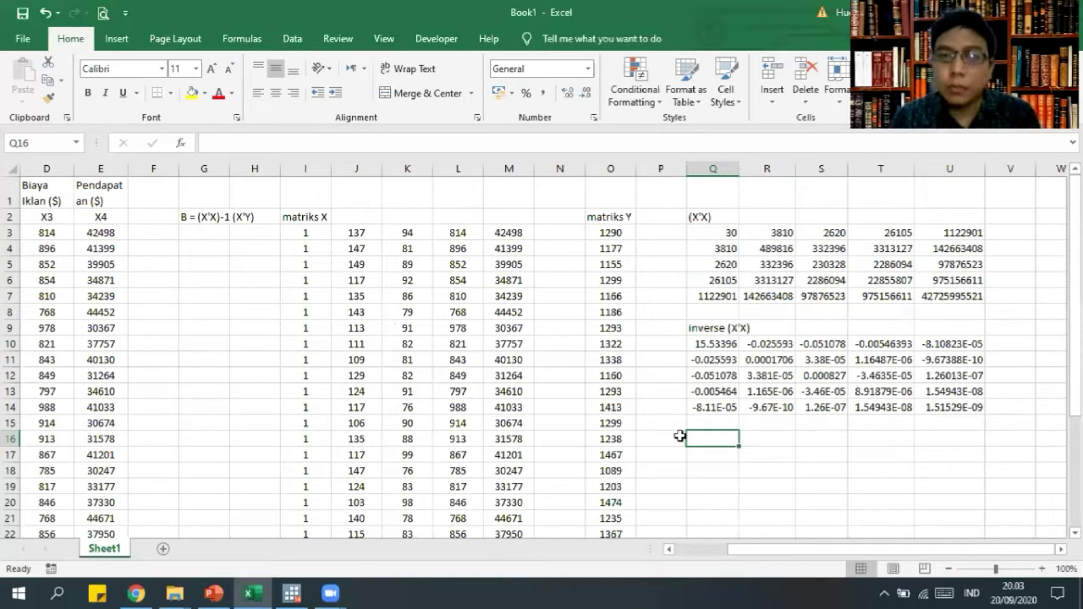
{"action": "type", "text": "matriks"}
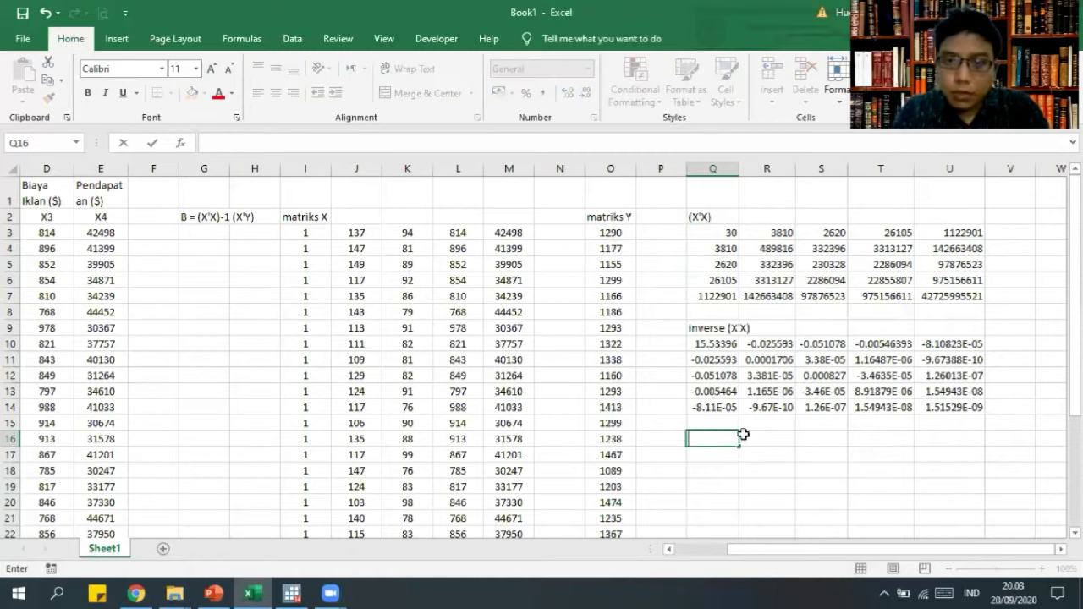
{"action": "key", "text": "Return"}
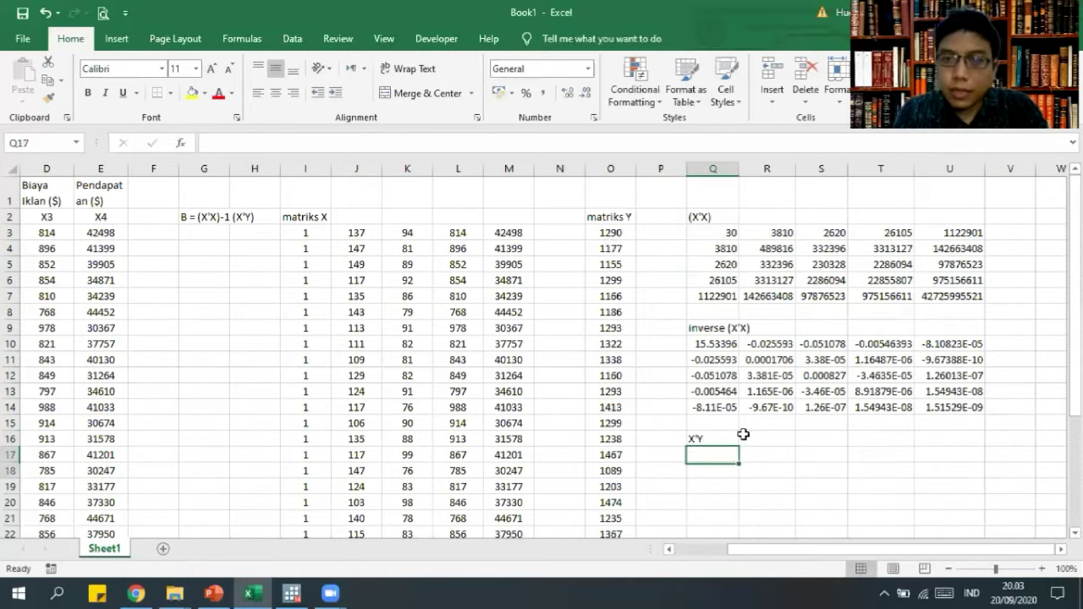
Across Q17:Q21, begin an MMULT formula that takes TRANSPOSE(I3:M32) as its first array.
{"action": "key", "text": "shift+Down"}
{"action": "key", "text": "shift+Down"}
{"action": "key", "text": "shift+Down"}
{"action": "key", "text": "shift+Down"}
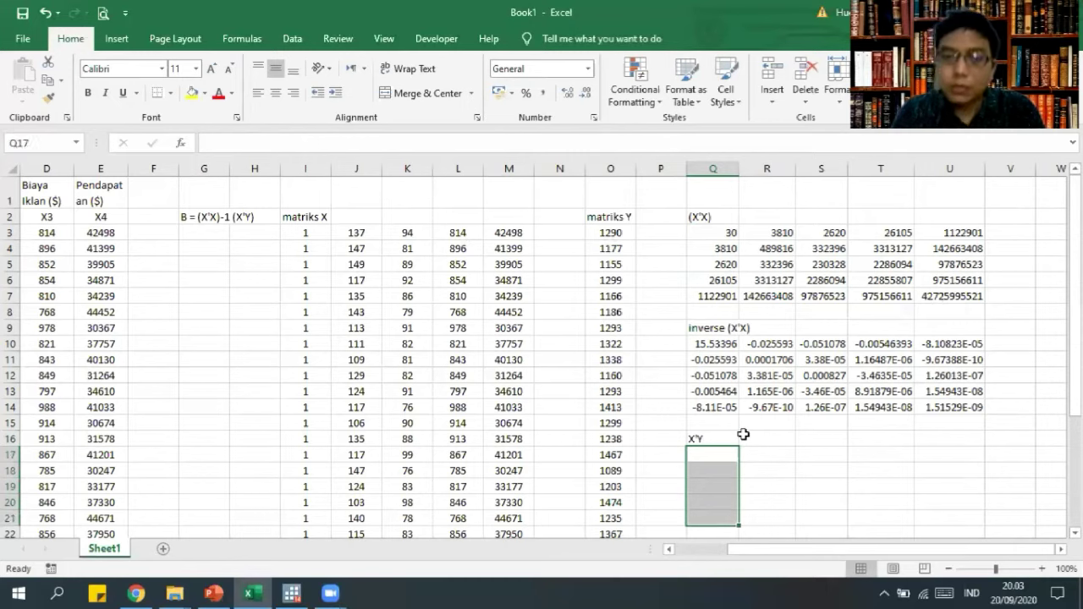
{"action": "type", "text": "=mmult"}
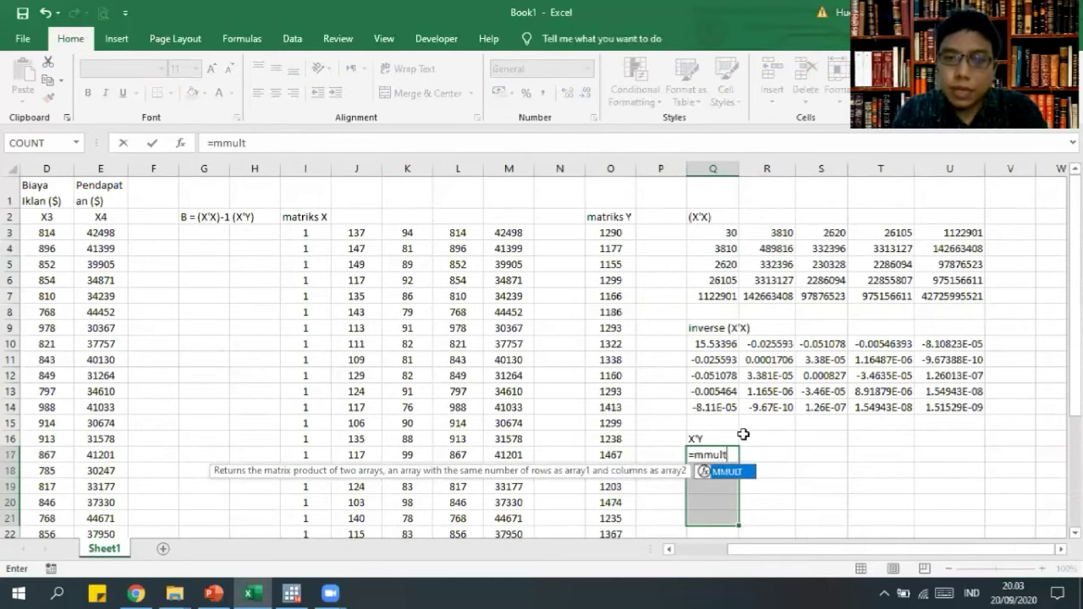
{"action": "type", "text": "(trans"}
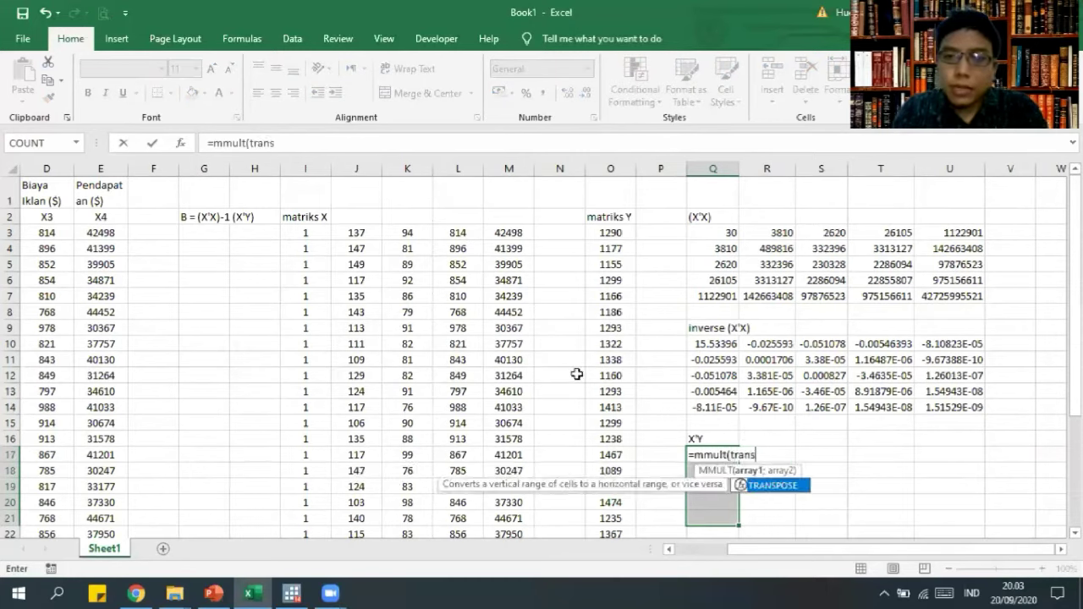
{"action": "type", "text": "pose("}
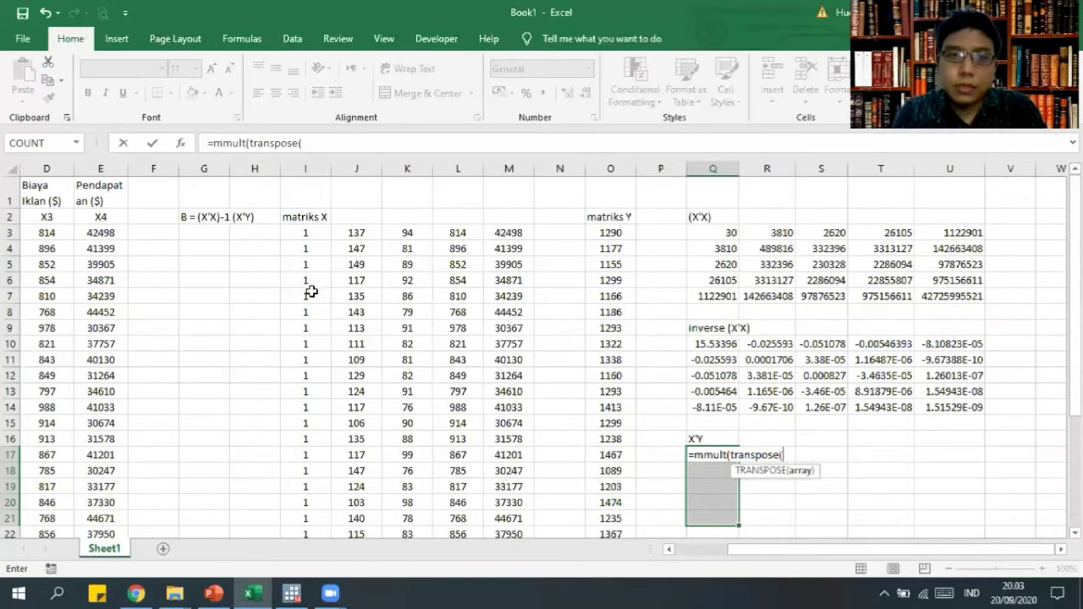
{"action": "left_click", "coordinate": [306, 234]}
{"action": "key", "text": "ctrl+shift+Right"}
{"action": "key", "text": "ctrl+shift+Down"}
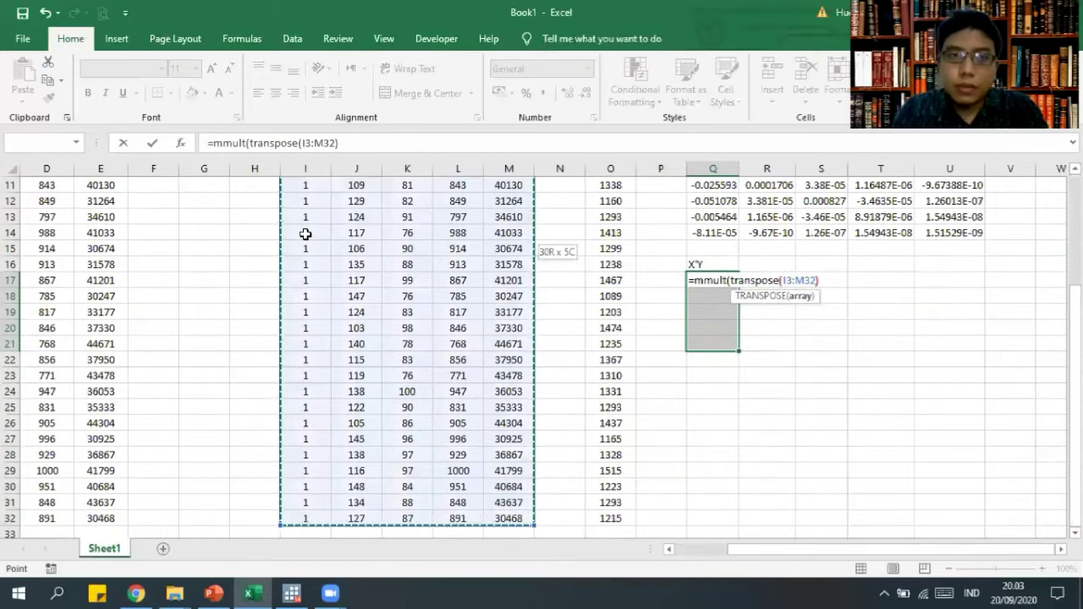
{"action": "type", "text": "),"}
{"action": "type", "text": ";"}
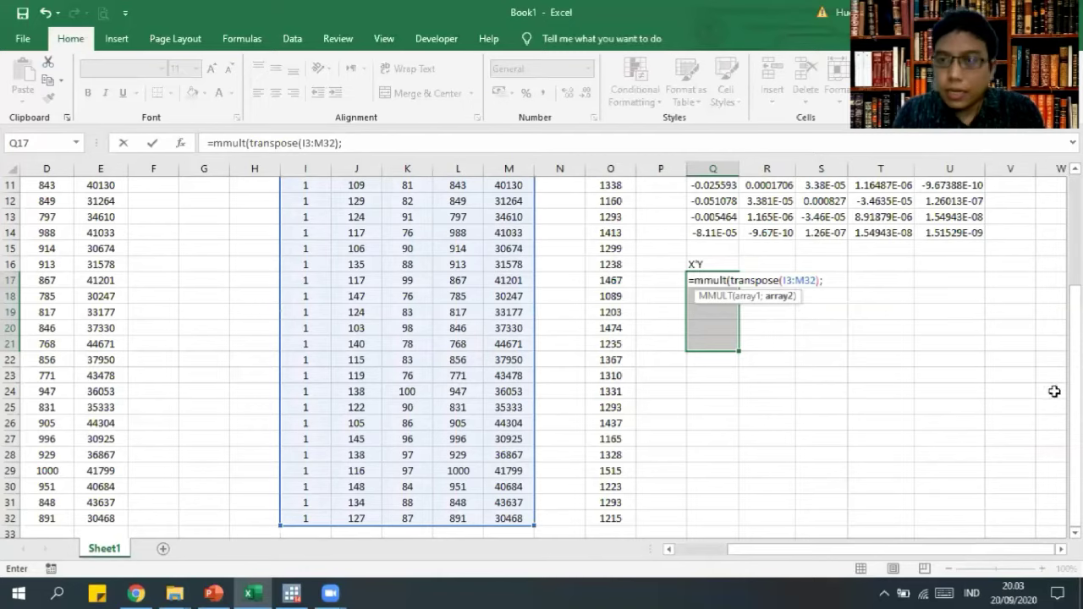
Complete the X'Y array formula in Q17:Q21 with O3:O32 as the second array, giving =MMULT(TRANSPOSE(I3:M32);O3:O32).
{"action": "left_click_drag", "start_coordinate": [1075, 389], "coordinate": [1075, 317]}
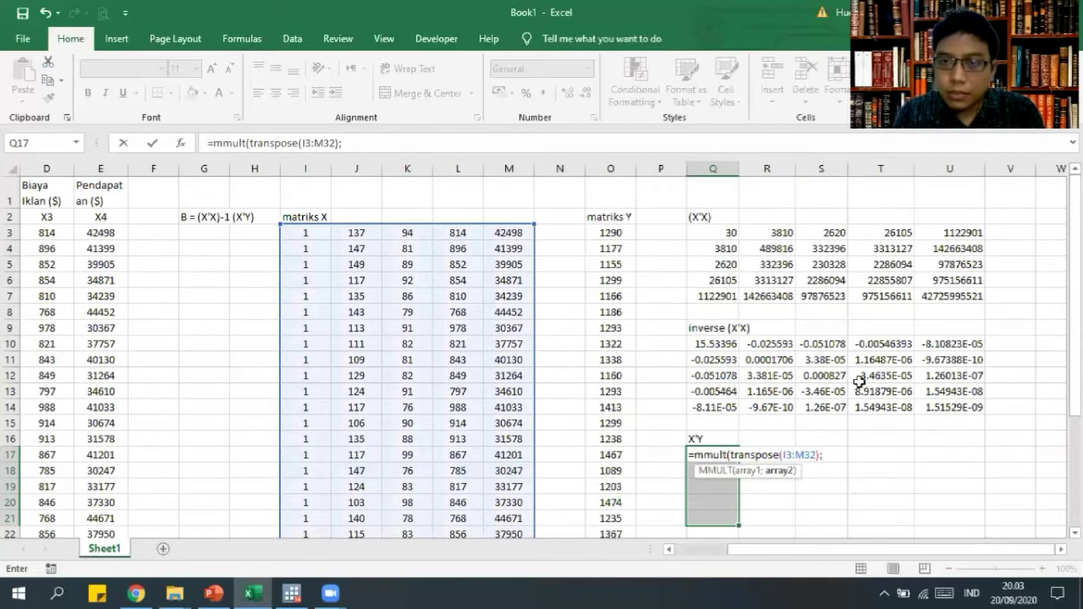
{"action": "left_click", "coordinate": [620, 235]}
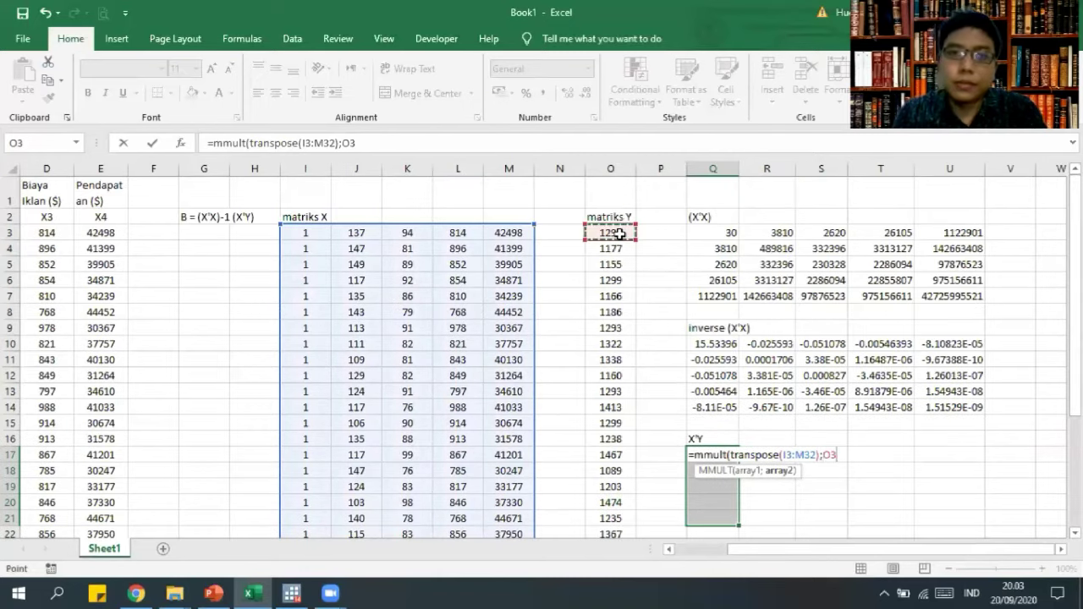
{"action": "key", "text": "ctrl+shift+Down"}
{"action": "type", "text": ")"}
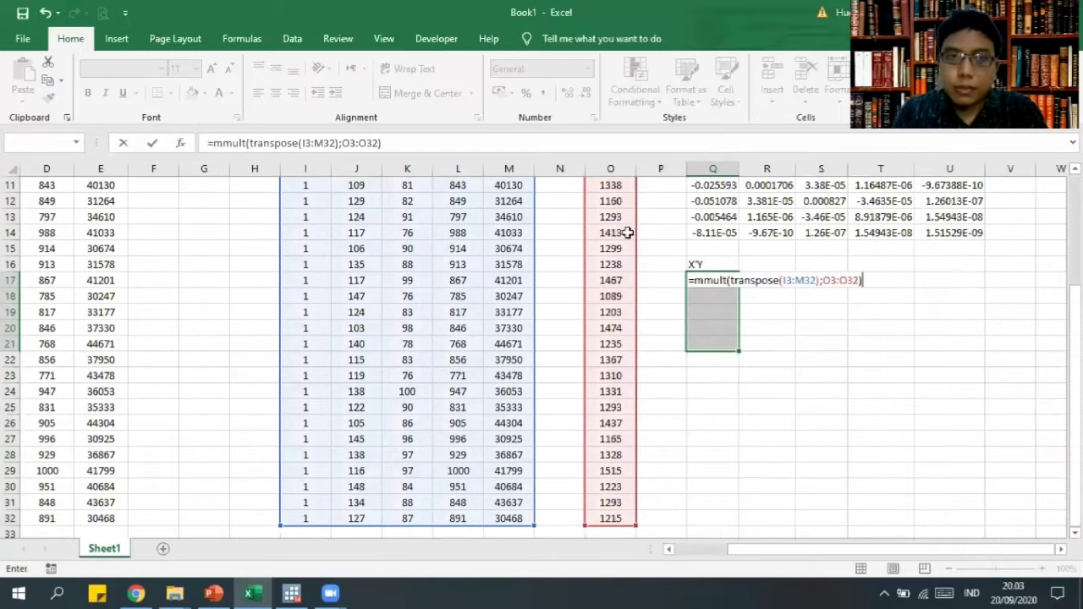
{"action": "left_click_drag", "start_coordinate": [1075, 338], "coordinate": [1076, 224]}
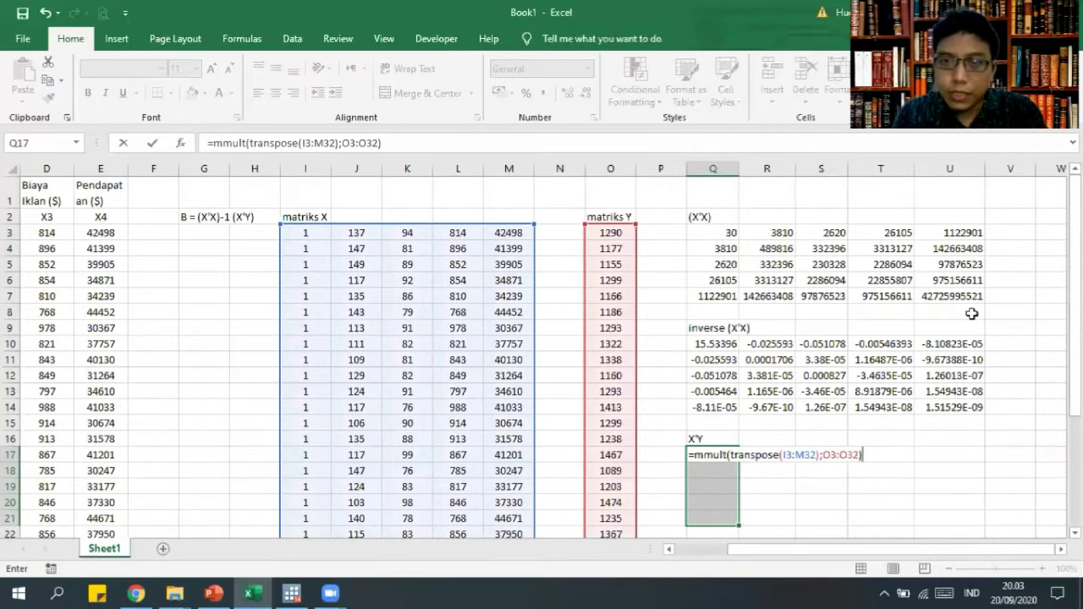
{"action": "key", "text": "ctrl+shift+Return"}
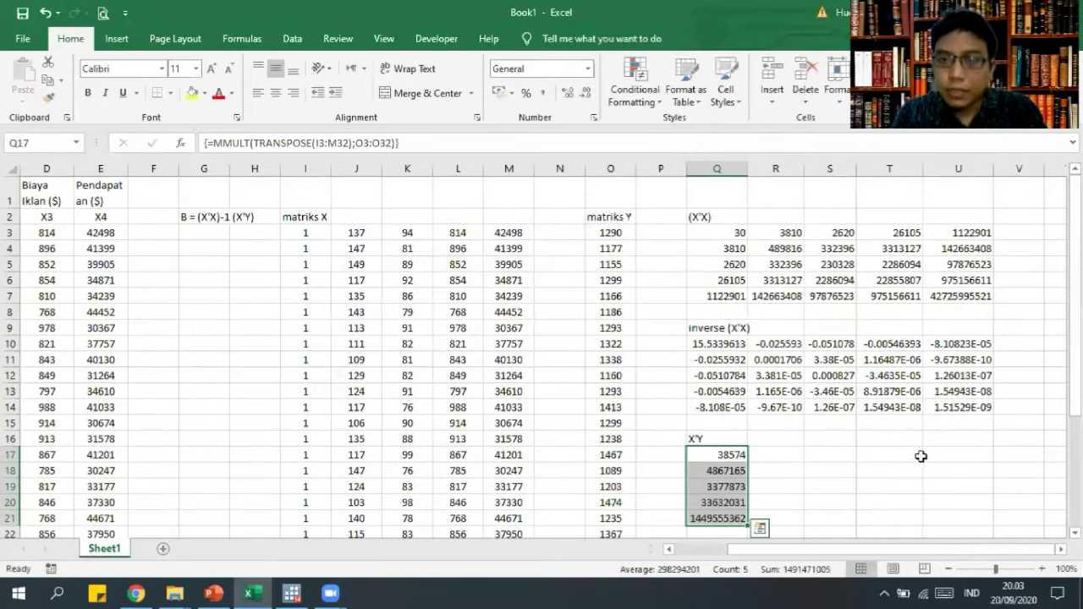
Enter the heading "B" in cell S16, in the same row as the X'Y heading.
{"action": "left_click", "coordinate": [850, 434]}
{"action": "key", "text": "Down"}
{"action": "key", "text": "Down"}
{"action": "key", "text": "Down"}
{"action": "key", "text": "Down"}
{"action": "key", "text": "Down"}
{"action": "key", "text": "Down"}
{"action": "key", "text": "Down"}
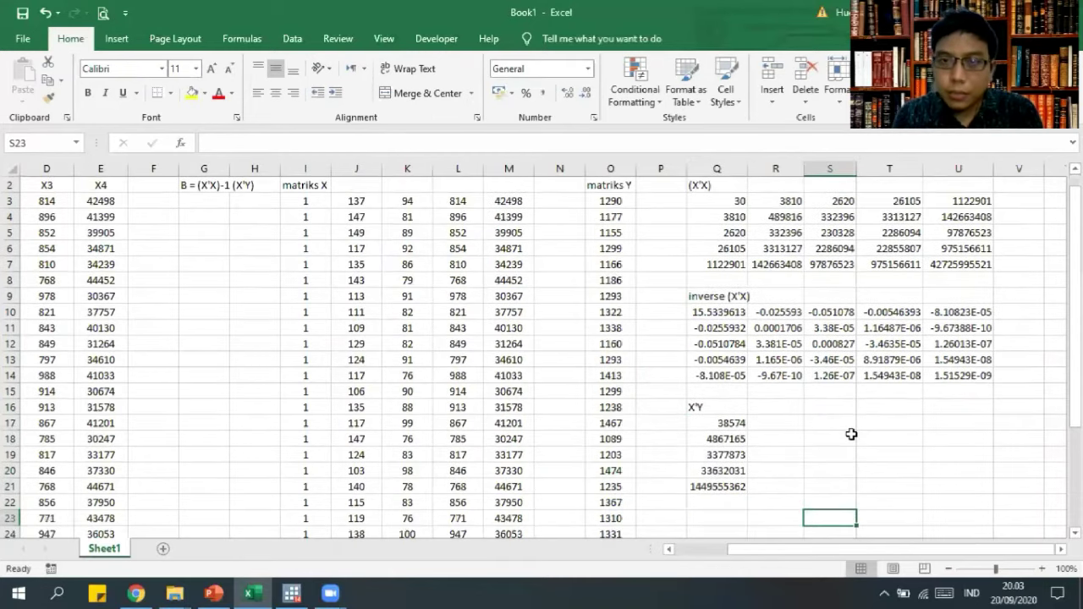
{"action": "left_click", "coordinate": [720, 404]}
{"action": "left_click", "coordinate": [831, 409]}
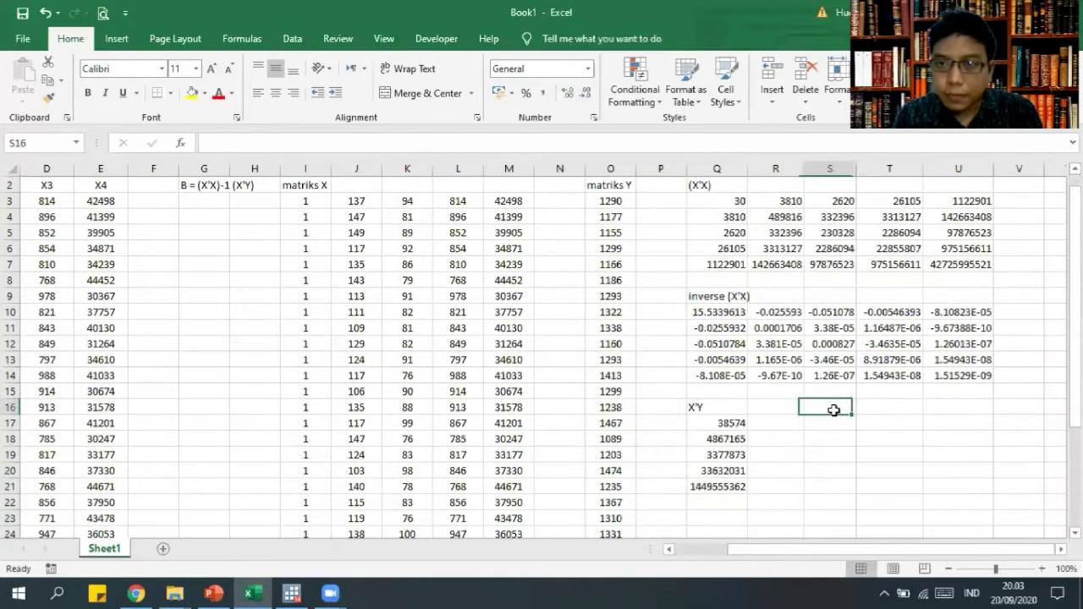
{"action": "type", "text": "B"}
{"action": "key", "text": "Return"}
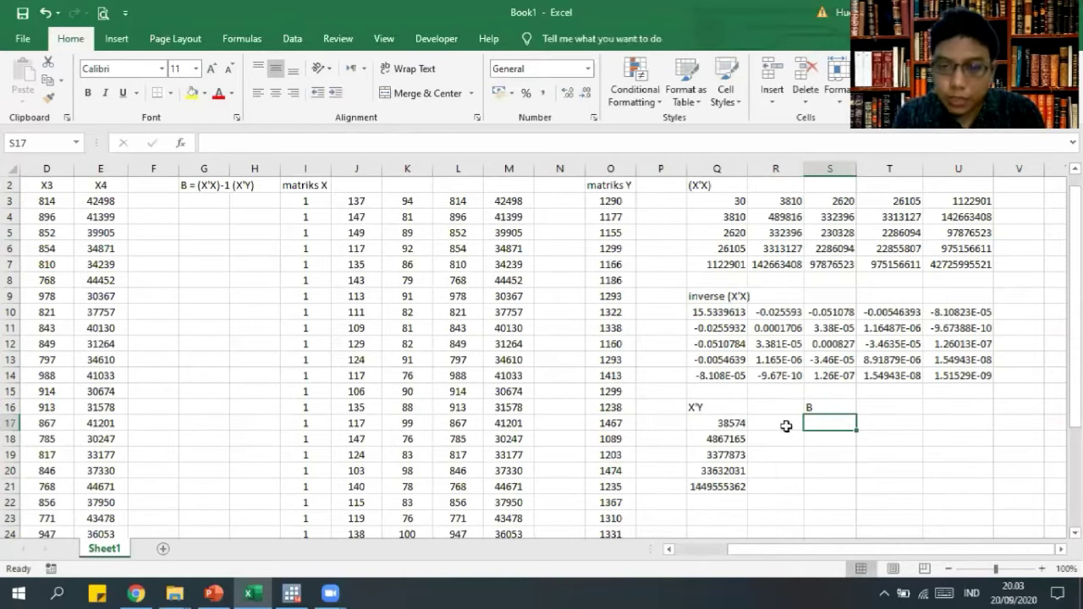
Calculate the coefficient matrix B in S17:S21 with the array formula =MMULT(Q10:U14;Q17:Q21).
{"action": "key", "text": "shift+Down"}
{"action": "key", "text": "shift+Down"}
{"action": "key", "text": "shift+Down"}
{"action": "key", "text": "shift+Down"}
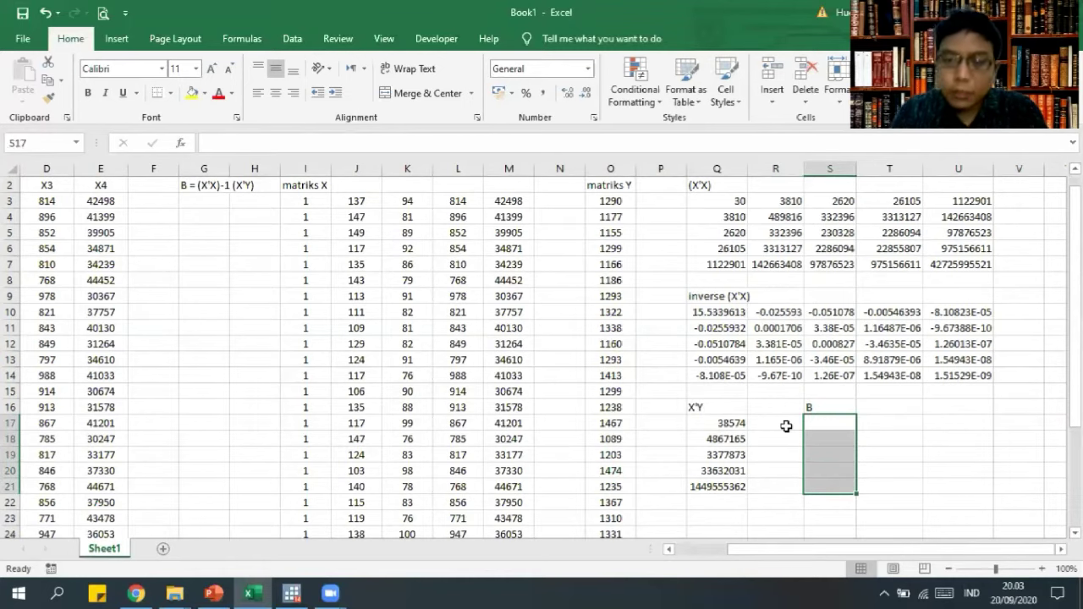
{"action": "type", "text": "=mmu"}
{"action": "type", "text": "lt("}
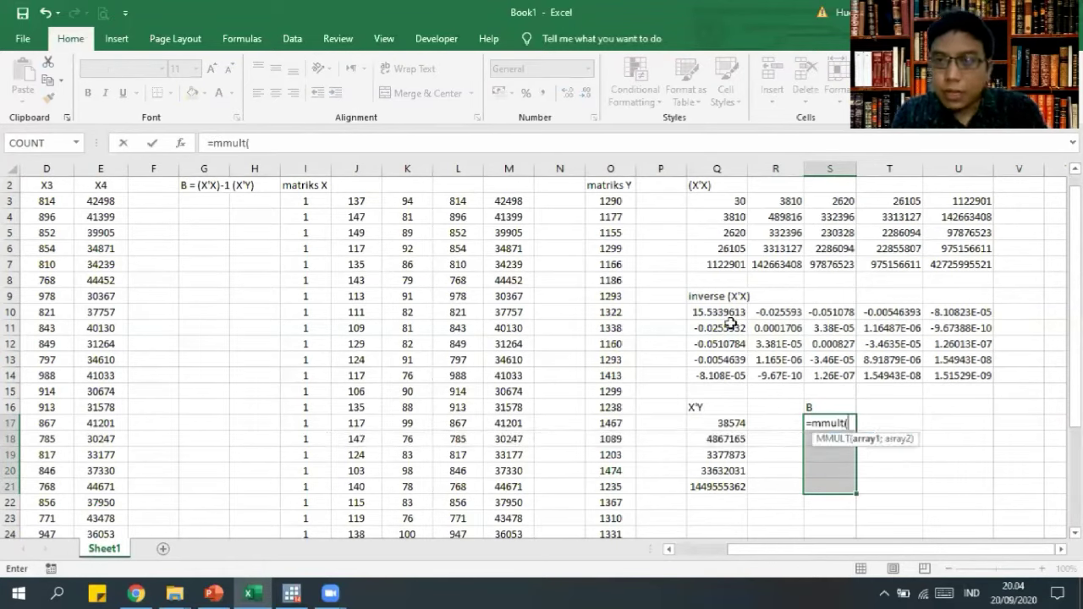
{"action": "mouse_move", "coordinate": [729, 315]}
{"action": "left_mouse_down"}
{"action": "mouse_move", "coordinate": [731, 332]}
{"action": "mouse_move", "coordinate": [726, 314]}
{"action": "left_mouse_up"}
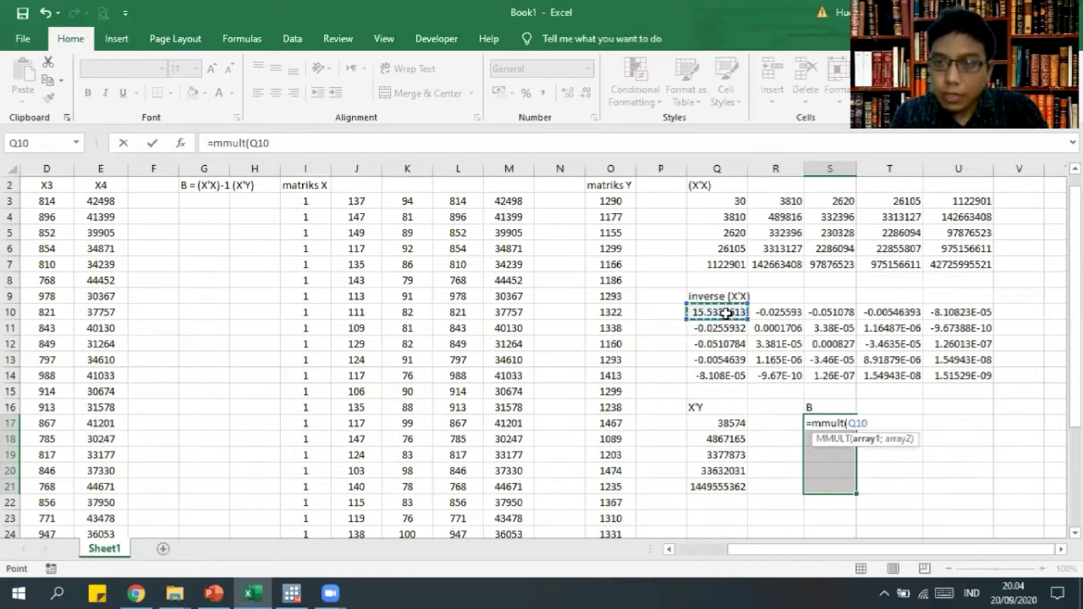
{"action": "key", "text": "ctrl+shift+Down"}
{"action": "key", "text": "ctrl+shift+Right"}
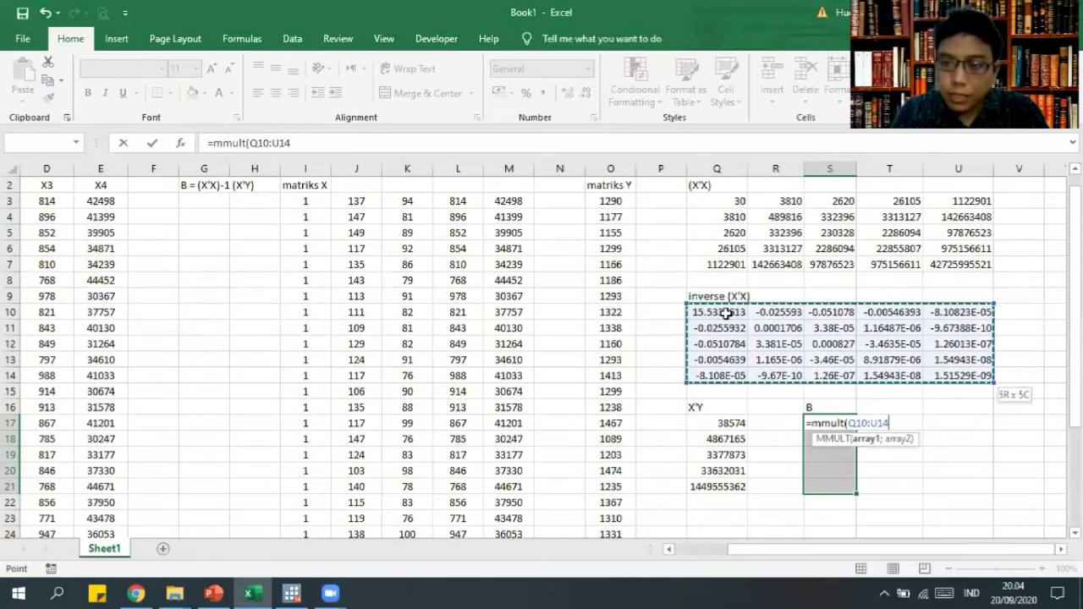
{"action": "type", "text": ";"}
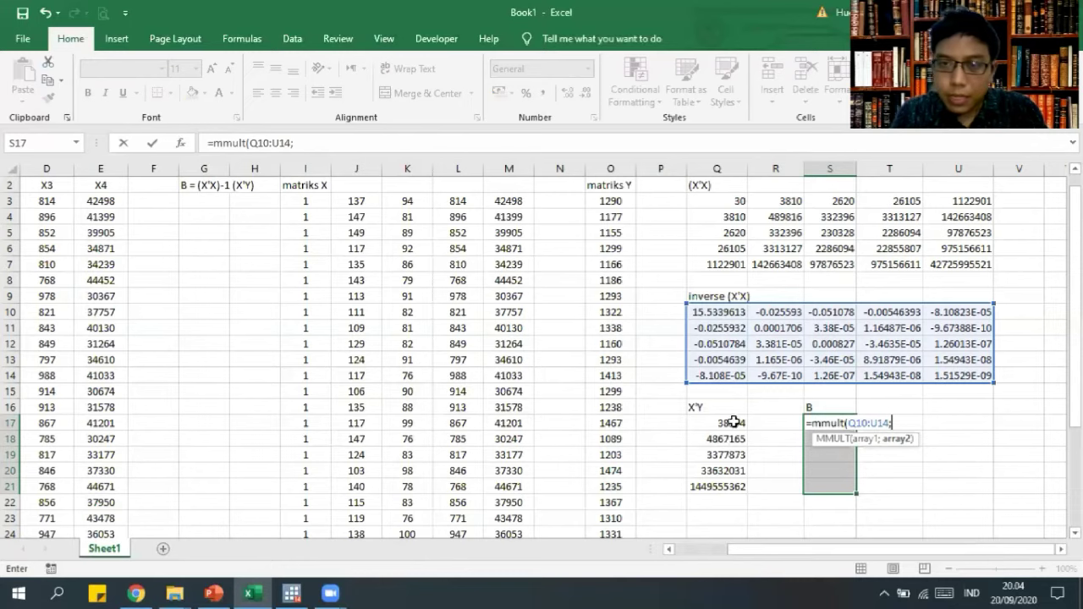
{"action": "left_click", "coordinate": [732, 422]}
{"action": "key", "text": "ctrl+shift+Down"}
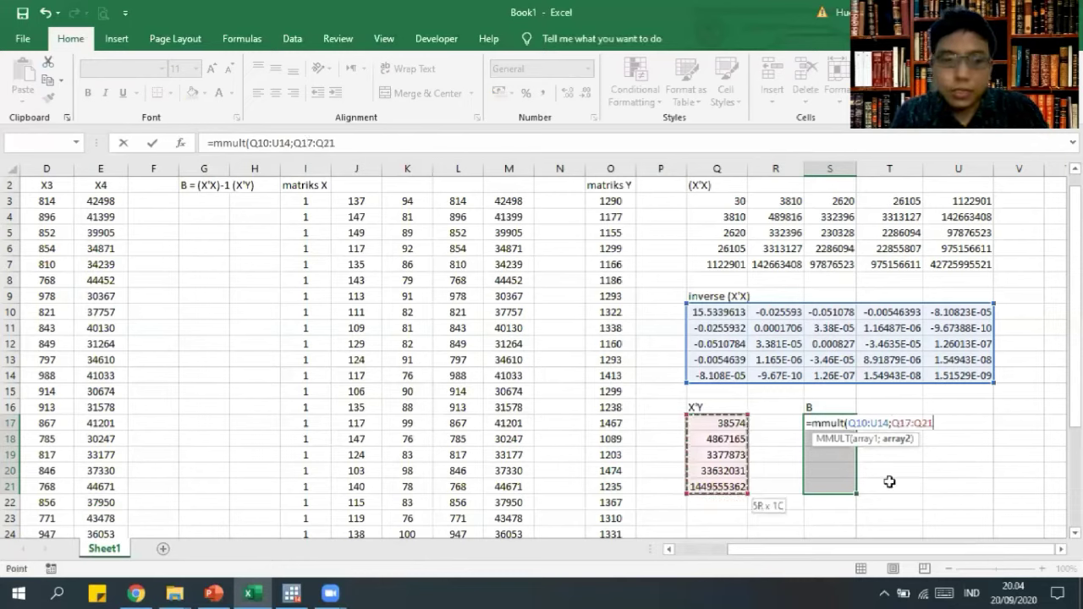
{"action": "type", "text": ")"}
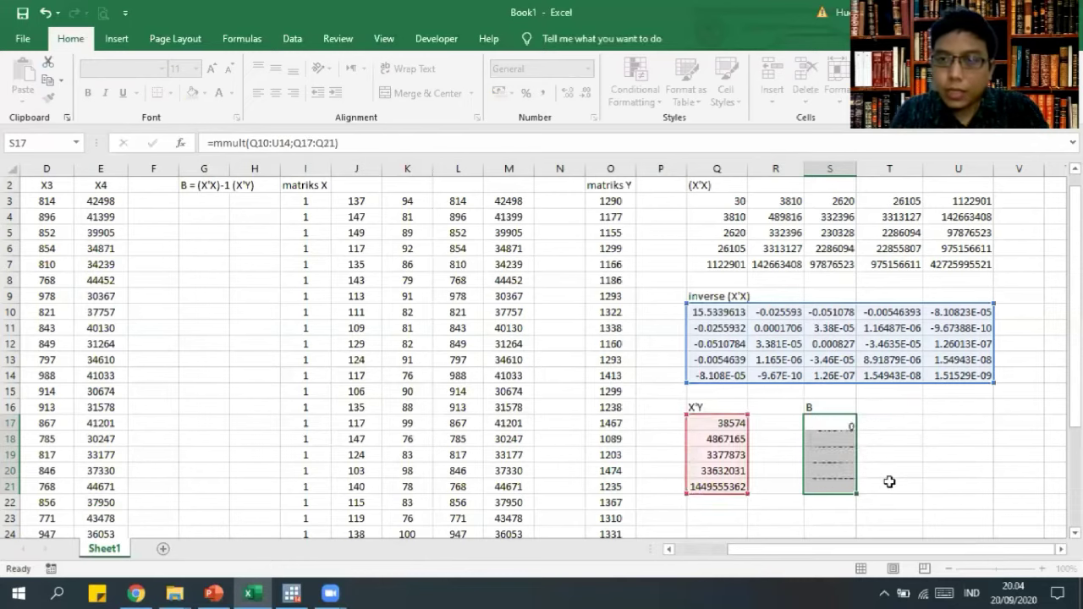
{"action": "key", "text": "ctrl+shift+Return"}
{"action": "left_click", "coordinate": [905, 422]}
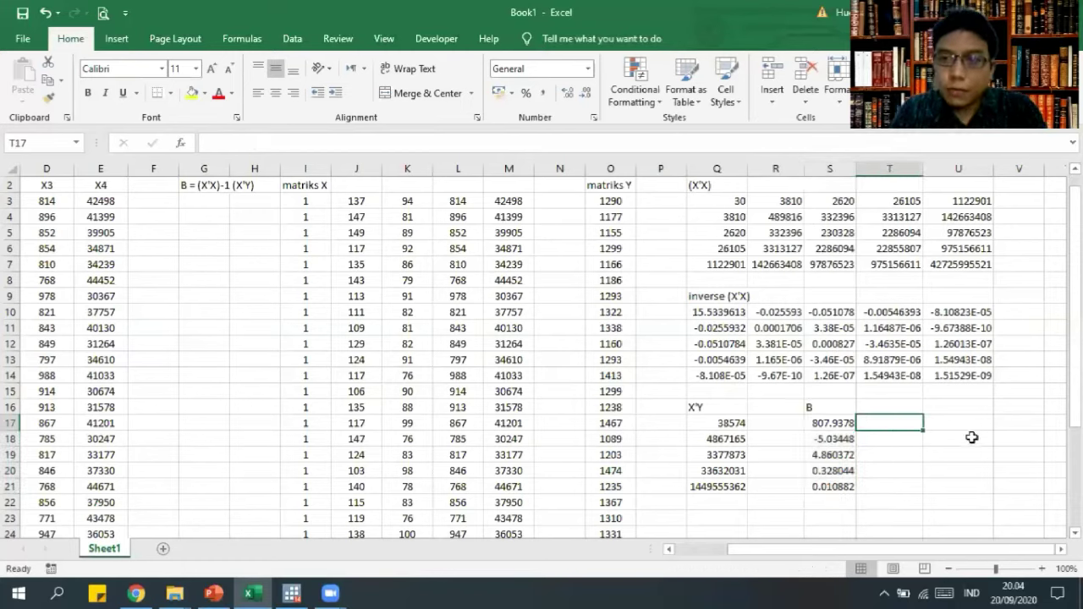
{"action": "type", "text": "bo"}
{"action": "key", "text": "Return"}
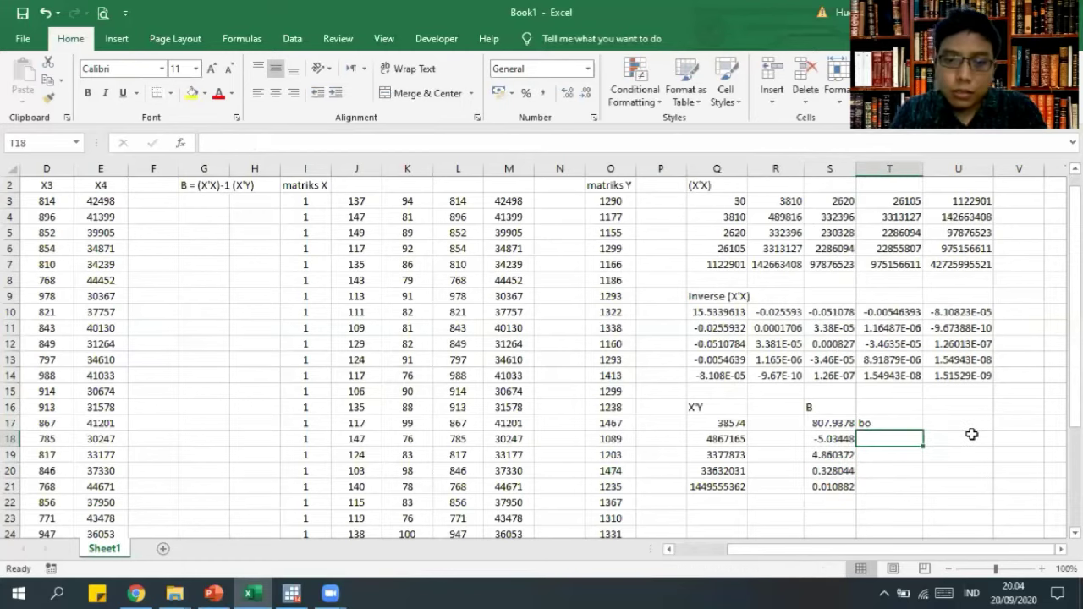
Label the five coefficients in T17:T21 as b0, b1, b2, b3 and b4.
{"action": "left_click", "coordinate": [902, 422]}
{"action": "type", "text": "b0"}
{"action": "key", "text": "Return"}
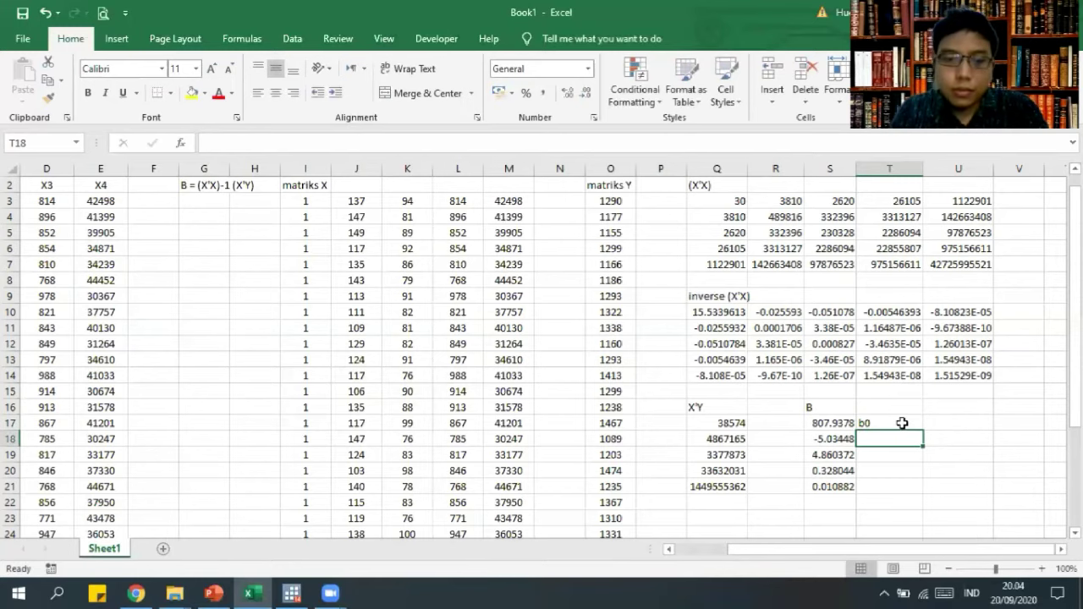
{"action": "type", "text": "b1"}
{"action": "key", "text": "Return"}
{"action": "type", "text": "b2"}
{"action": "key", "text": "Return"}
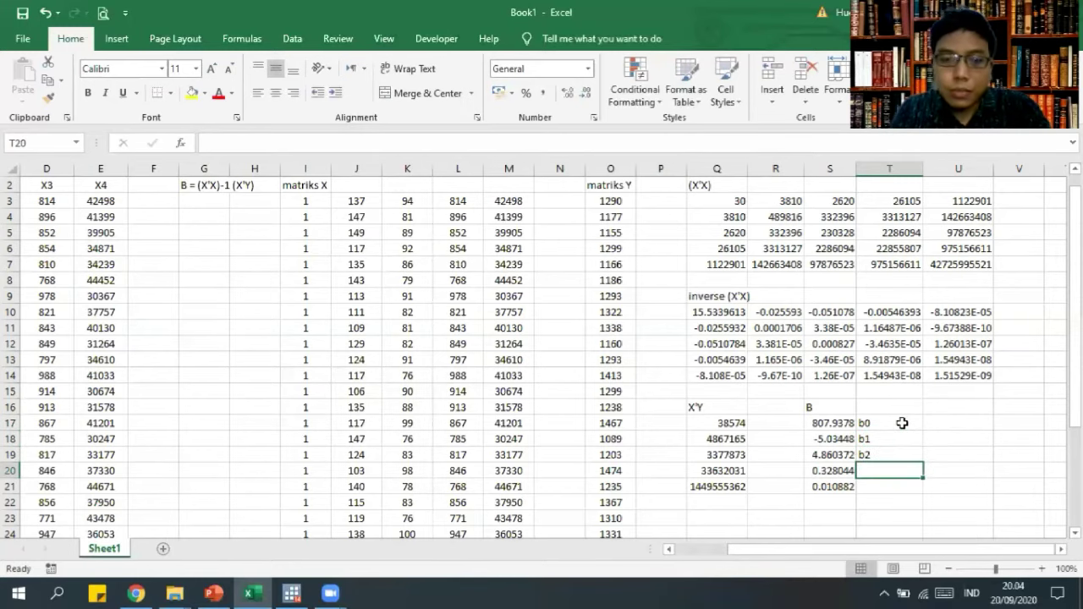
{"action": "type", "text": "b3"}
{"action": "key", "text": "Return"}
{"action": "type", "text": "b4"}
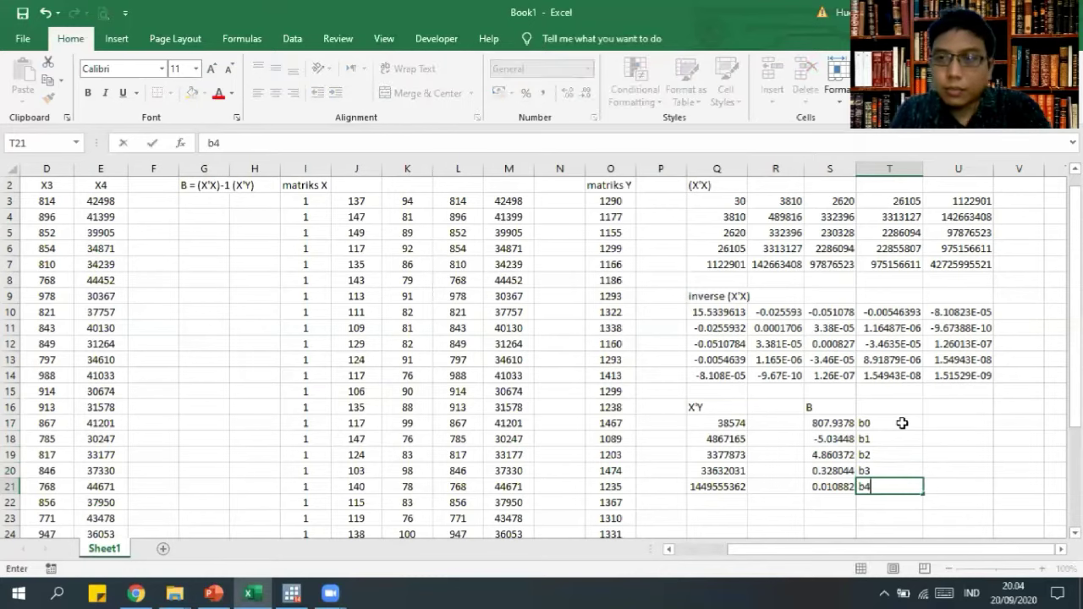
{"action": "key", "text": "Return"}
Insert seven blank columns at F:L, between the X4 data column and the matrix calculations.
{"action": "left_click_drag", "start_coordinate": [802, 550], "coordinate": [762, 558]}
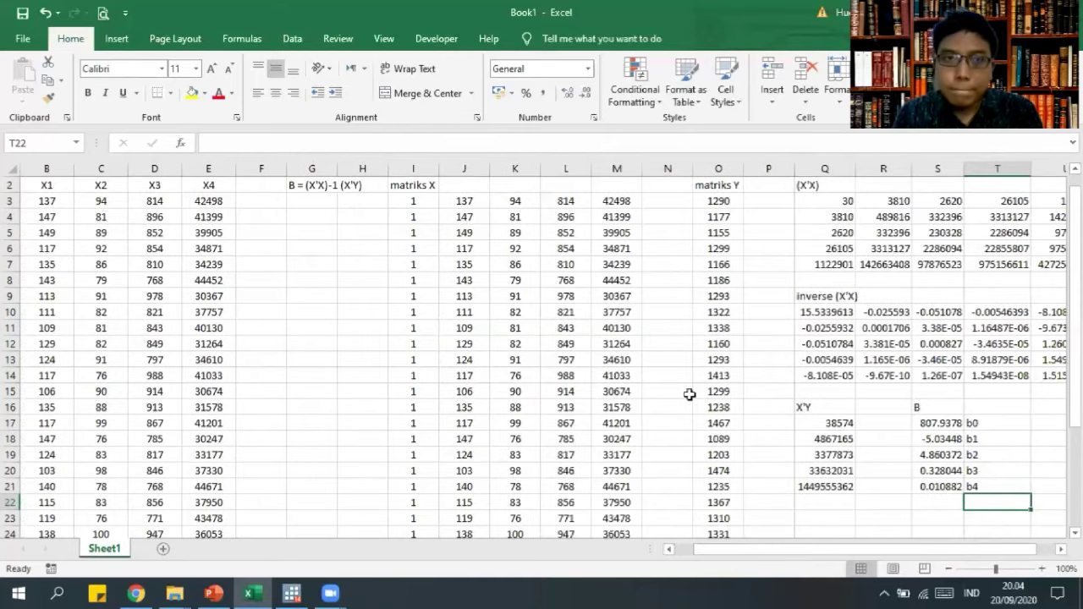
{"action": "left_click", "coordinate": [326, 260]}
{"action": "key", "text": "Left"}
{"action": "key", "text": "Left"}
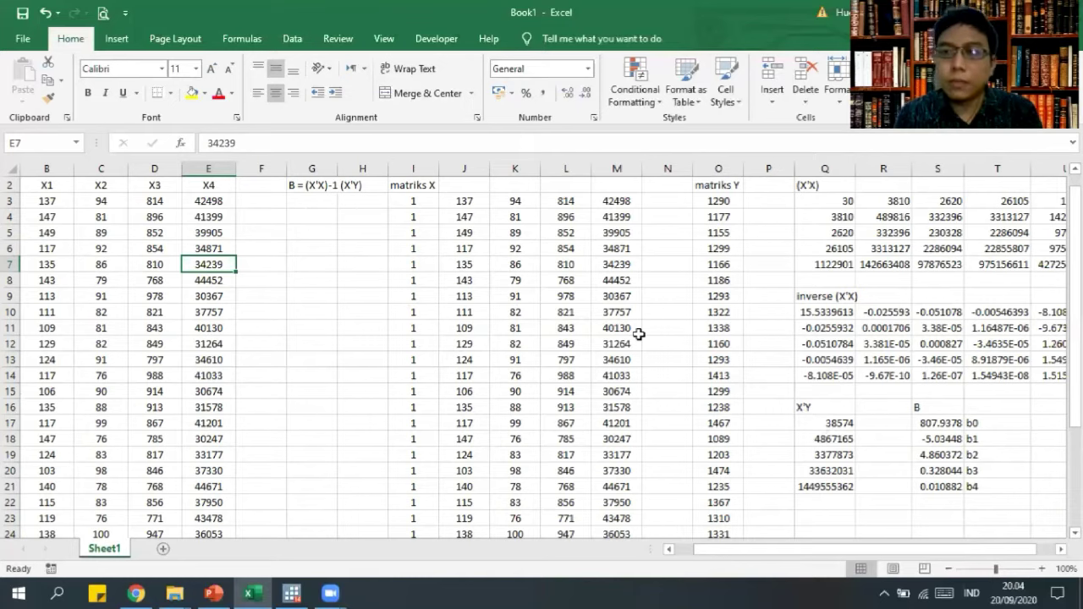
{"action": "scroll", "coordinate": [639, 334], "scroll_direction": "up", "scroll_amount": 1}
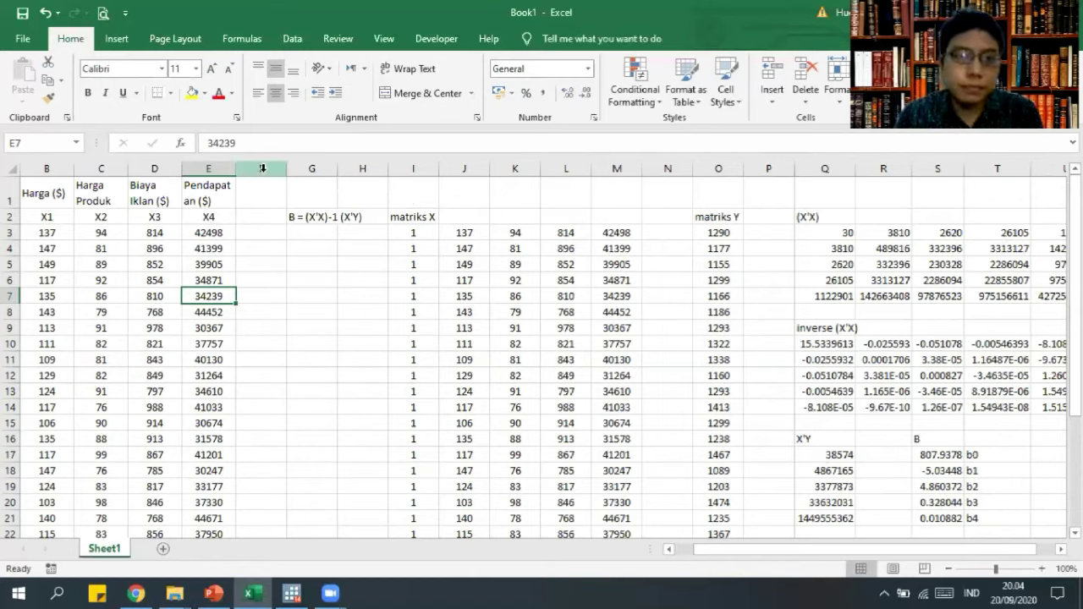
{"action": "left_click", "coordinate": [262, 169]}
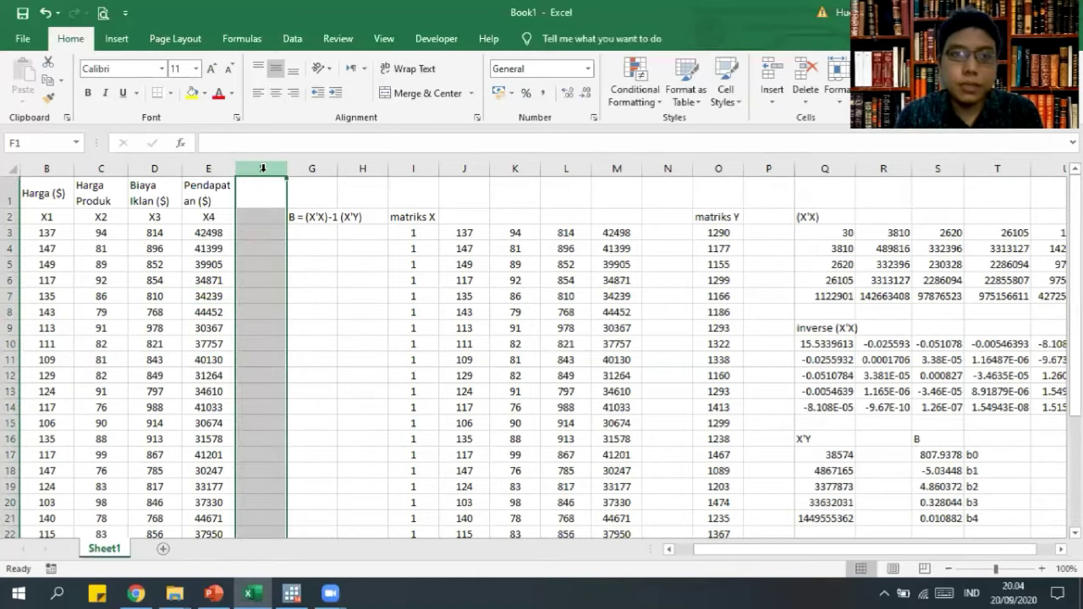
{"action": "left_click", "coordinate": [566, 169], "text": "shift"}
{"action": "key", "text": "shift+F10"}
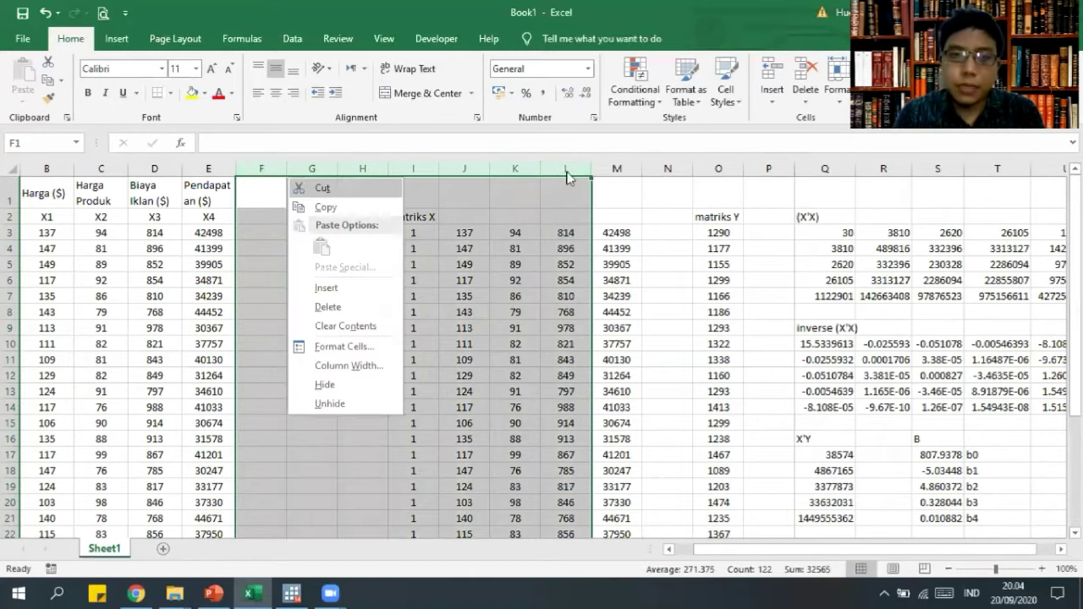
{"action": "left_click", "coordinate": [327, 290]}
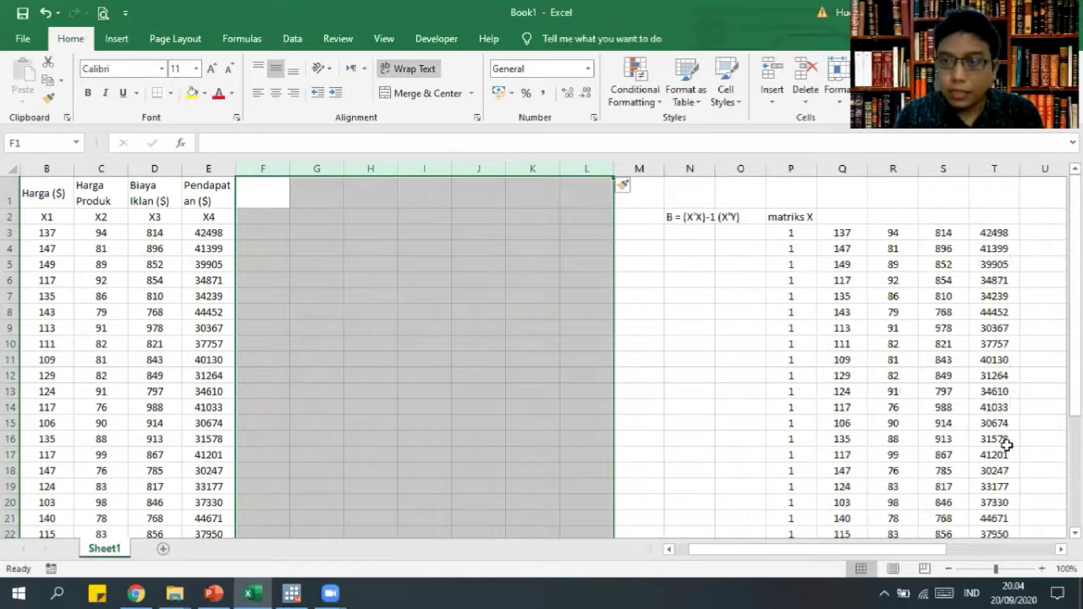
Copy the B coefficients with their labels from Z17:AA21 and paste them as values starting at cell I2.
{"action": "left_click", "coordinate": [1007, 446]}
{"action": "key", "text": "Right"}
{"action": "key", "text": "Right"}
{"action": "key", "text": "Right"}
{"action": "key", "text": "Right"}
{"action": "key", "text": "Right"}
{"action": "key", "text": "Right"}
{"action": "key", "text": "Right"}
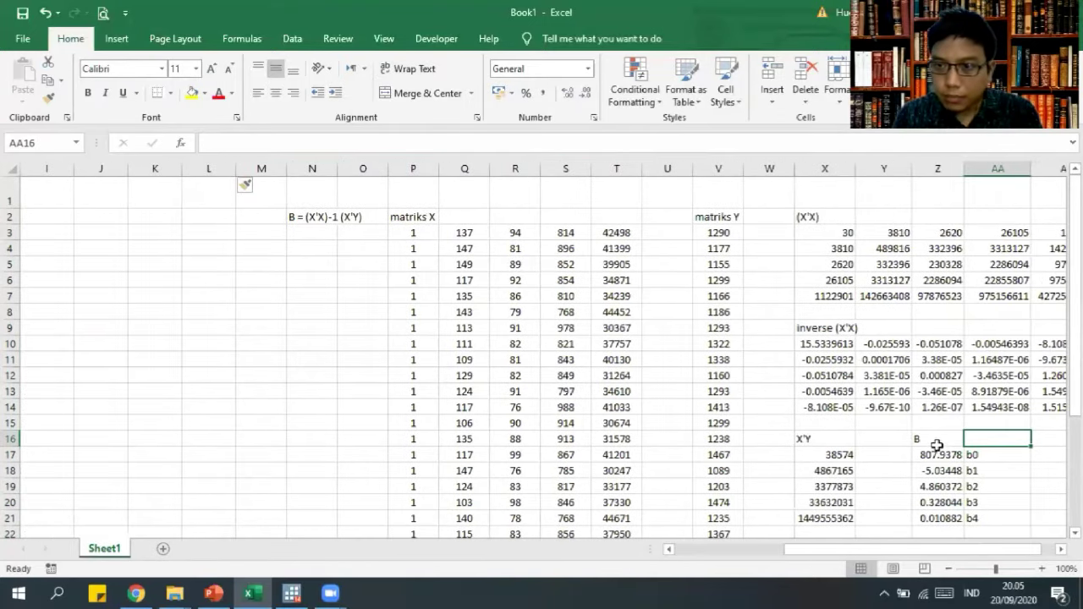
{"action": "left_click_drag", "start_coordinate": [937, 455], "coordinate": [971, 518]}
{"action": "key", "text": "ctrl+c"}
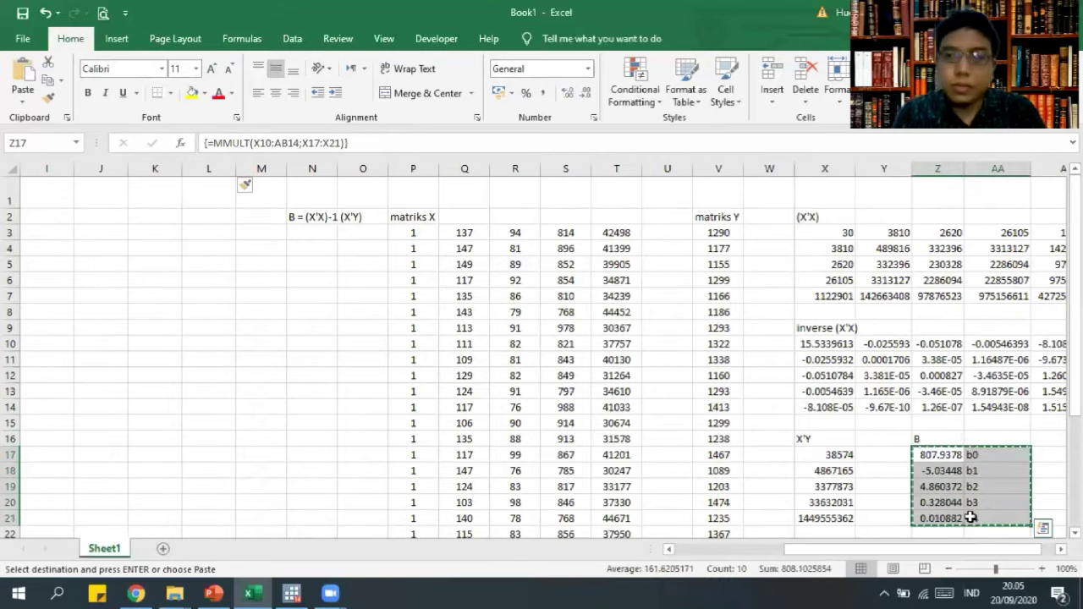
{"action": "left_click_drag", "start_coordinate": [799, 547], "coordinate": [716, 554]}
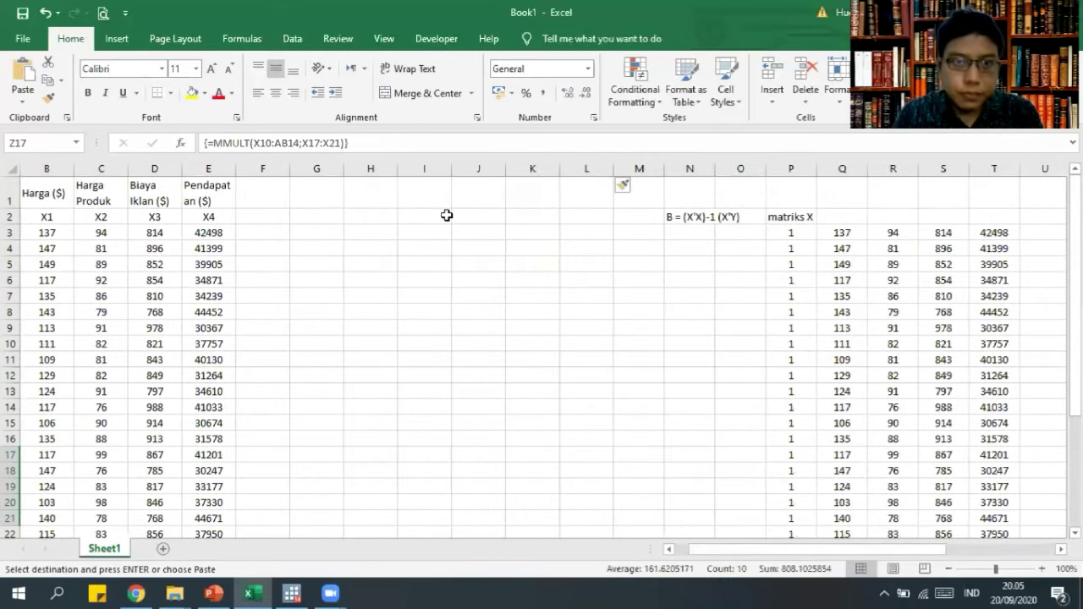
{"action": "left_click", "coordinate": [446, 216]}
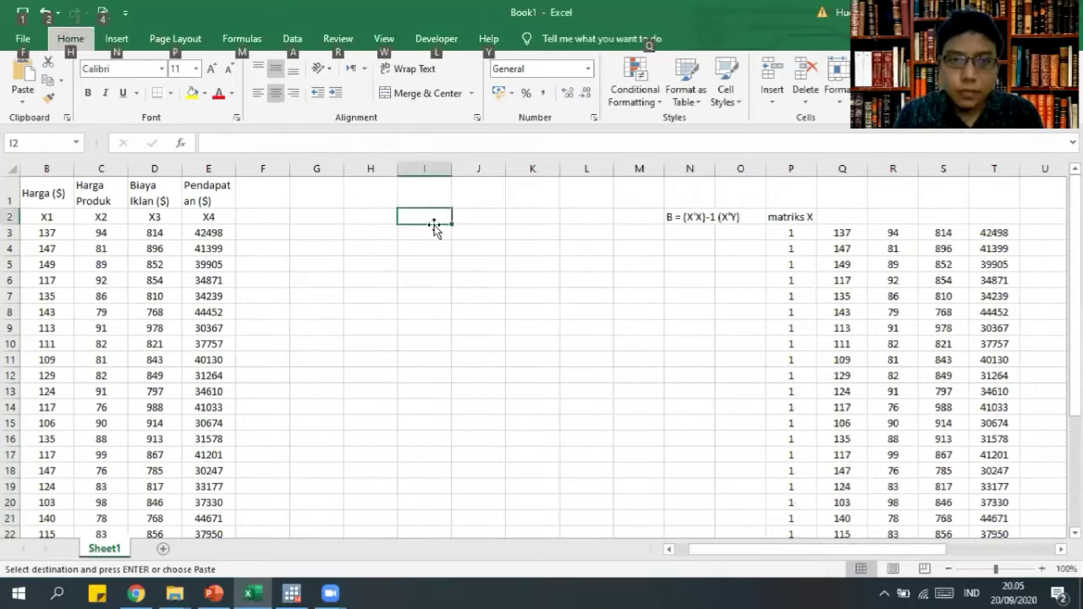
{"action": "right_click", "coordinate": [424, 217]}
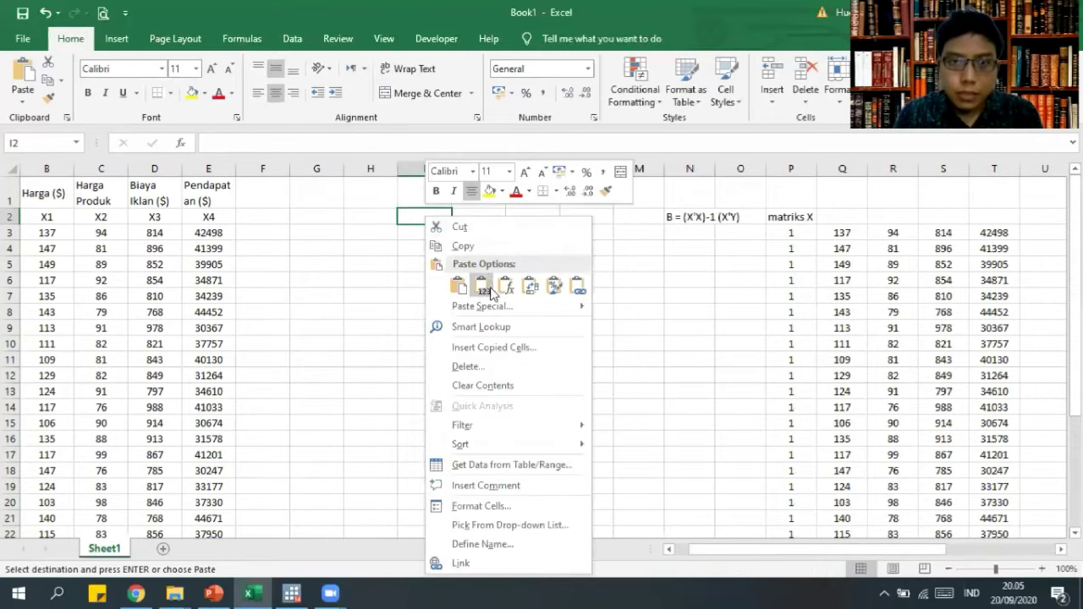
{"action": "left_click", "coordinate": [482, 288]}
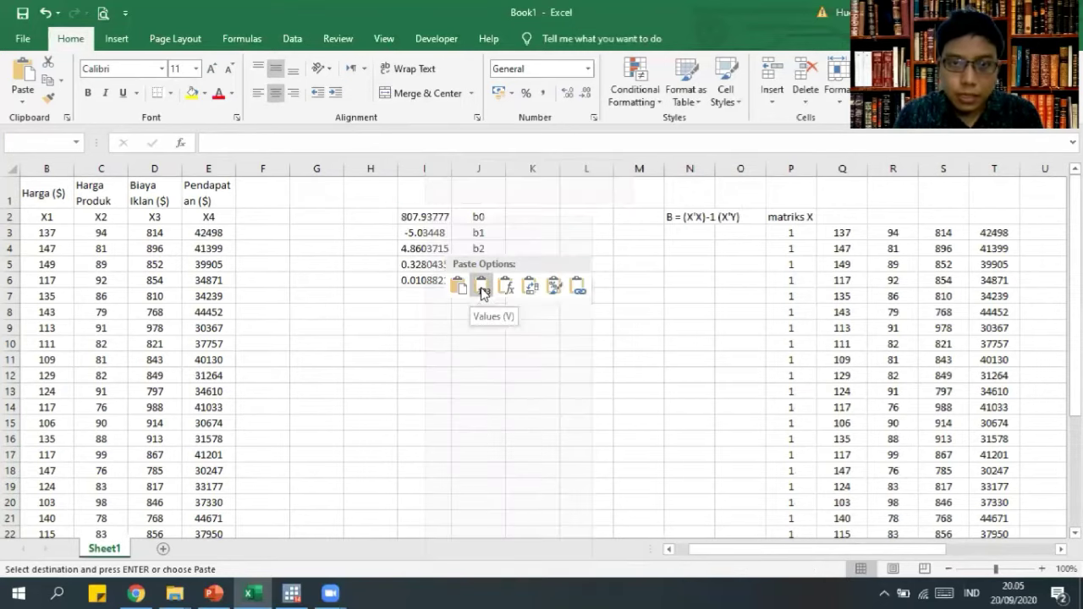
Label cell F2, beside the X4 data column, as Yhat.
{"action": "left_click", "coordinate": [306, 203]}
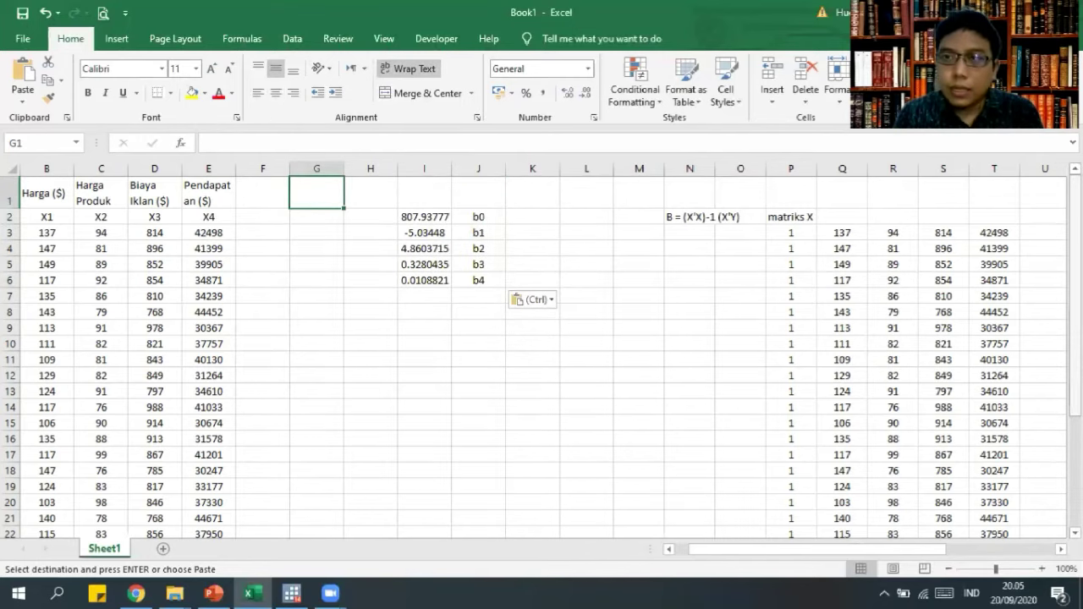
{"action": "left_click", "coordinate": [668, 549]}
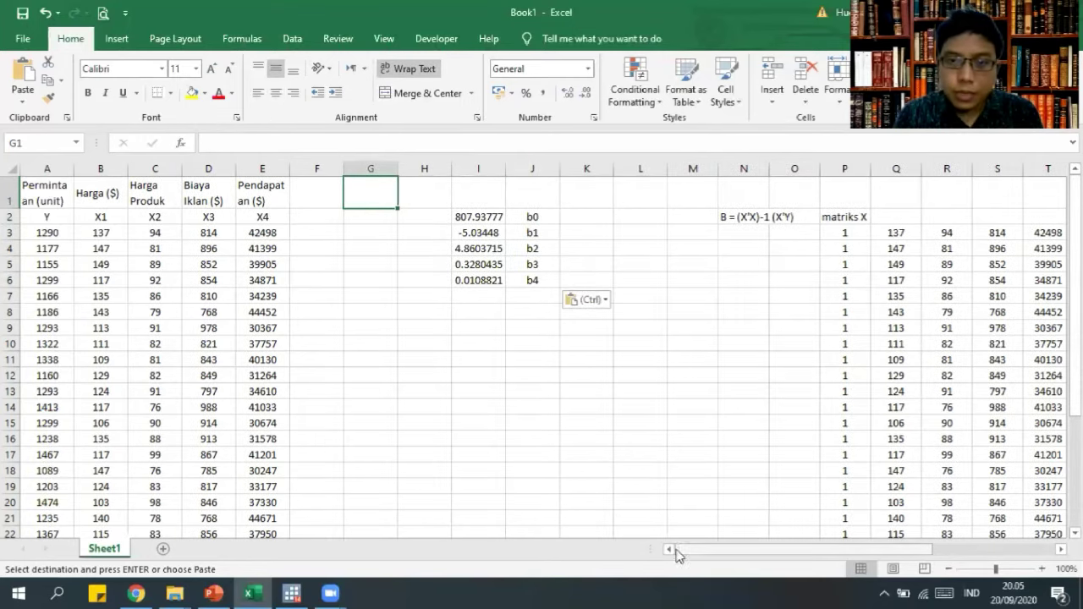
{"action": "left_click", "coordinate": [316, 202]}
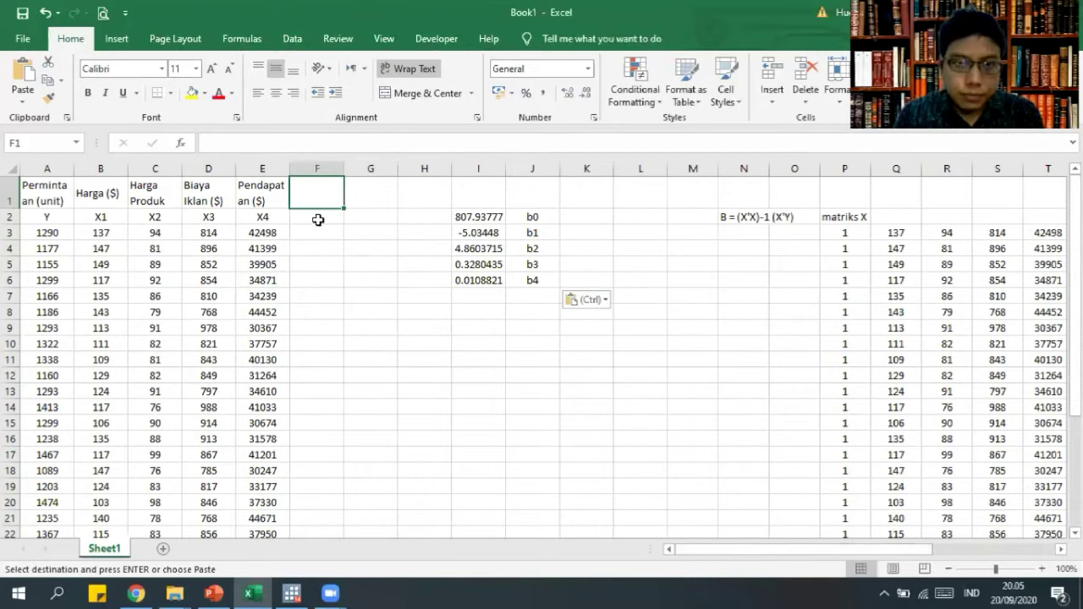
{"action": "left_click", "coordinate": [317, 220]}
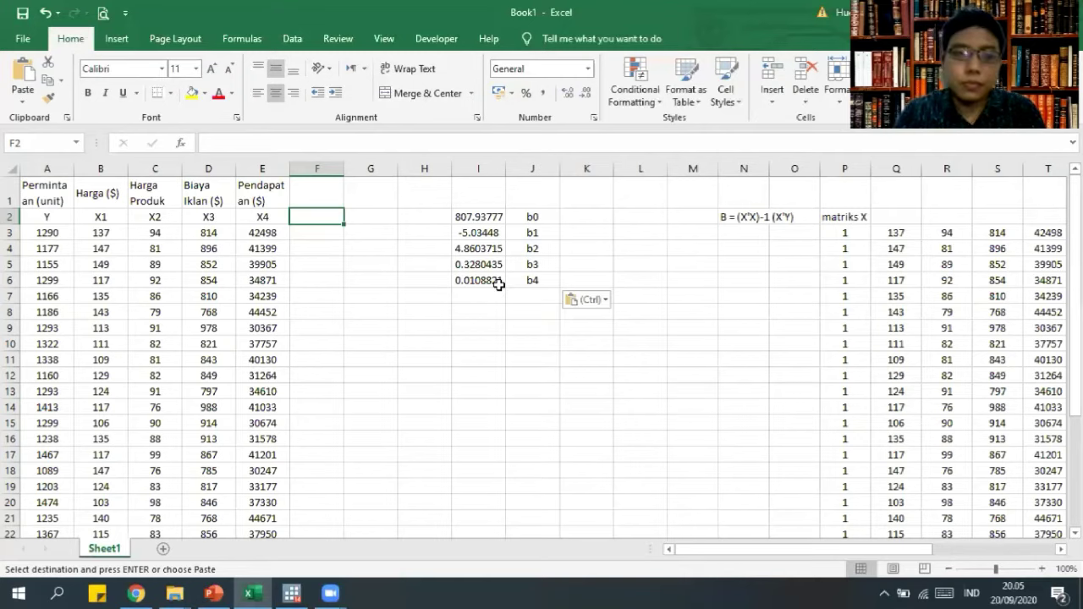
{"action": "type", "text": "Y"}
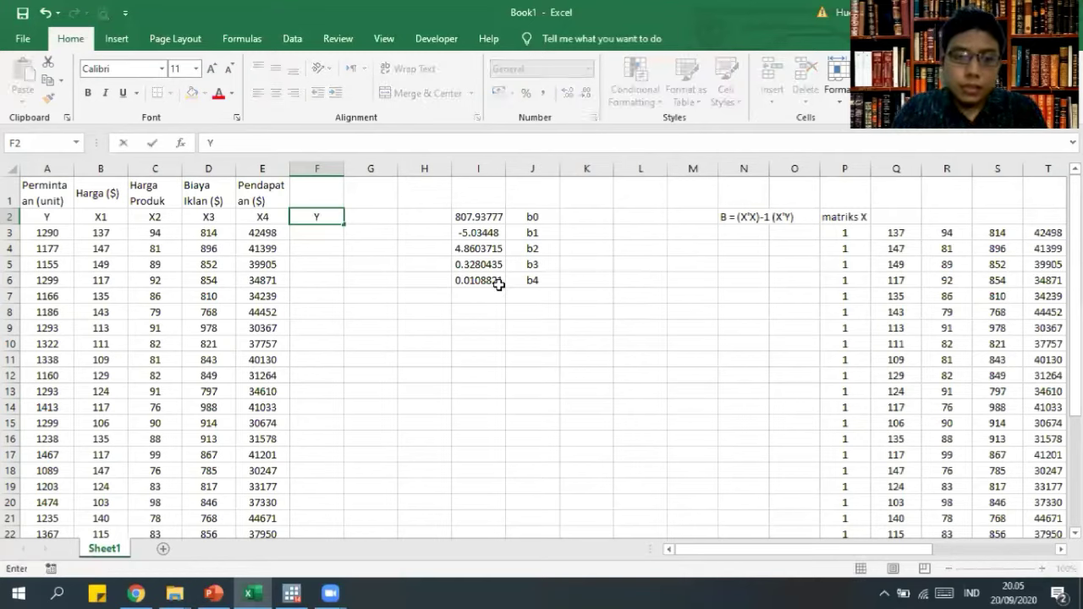
{"action": "type", "text": "hat"}
{"action": "key", "text": "Return"}
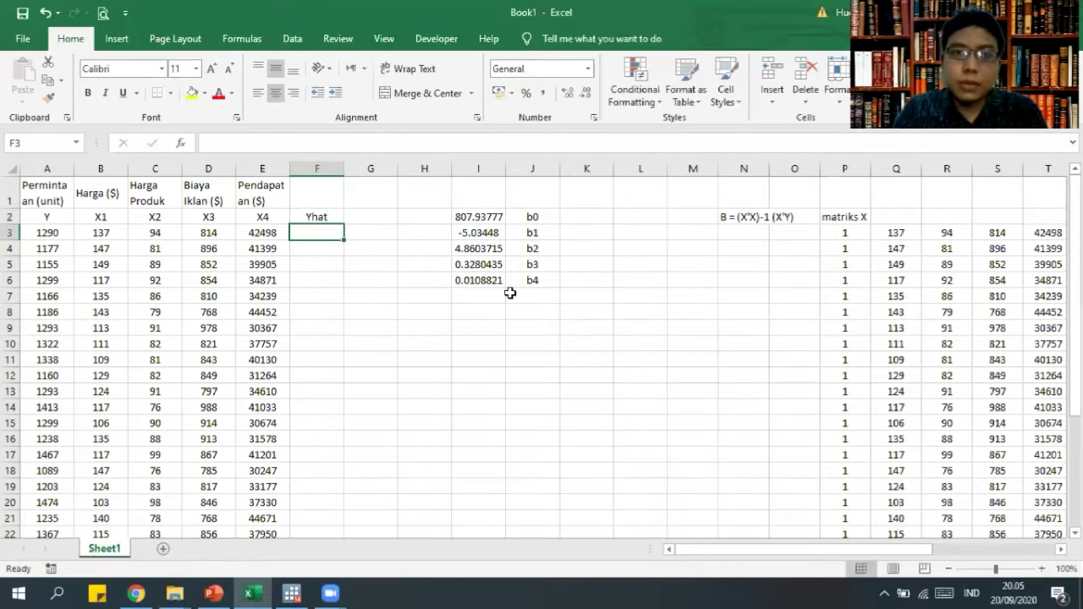
Start the predicted-value formula in F3 with b0 plus the b1 term for X1: =I2+(I3*B3).
{"action": "left_click_drag", "start_coordinate": [696, 551], "coordinate": [667, 549]}
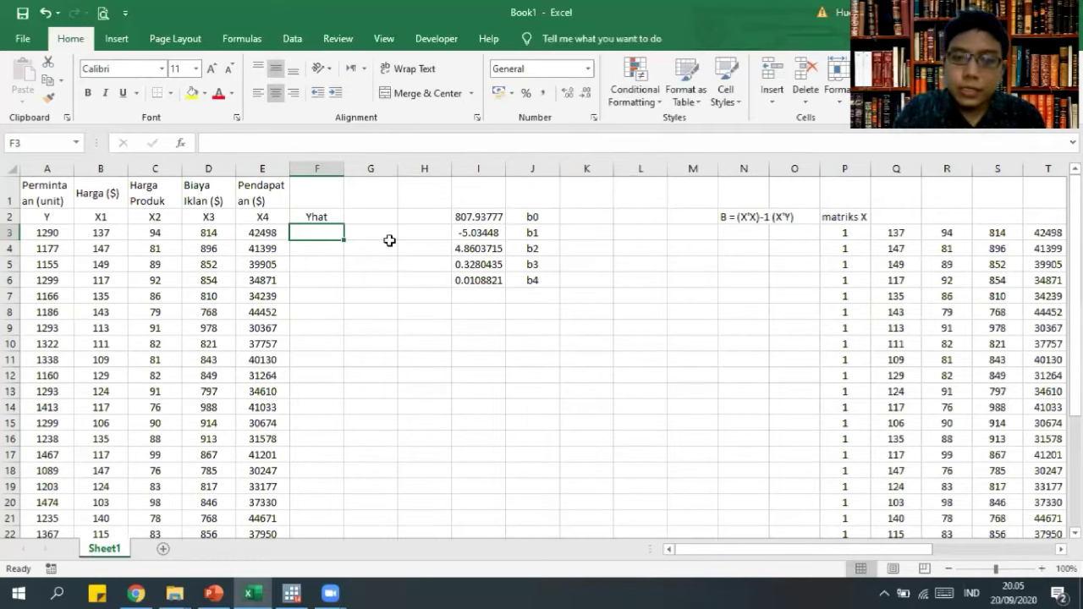
{"action": "type", "text": "="}
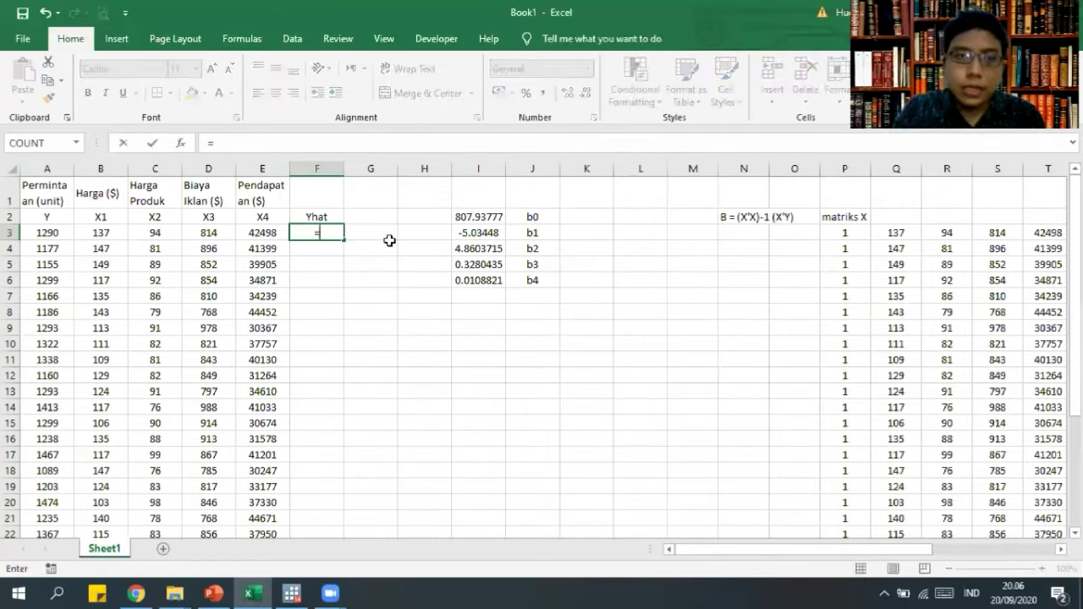
{"action": "left_click", "coordinate": [484, 218]}
{"action": "type", "text": "+"}
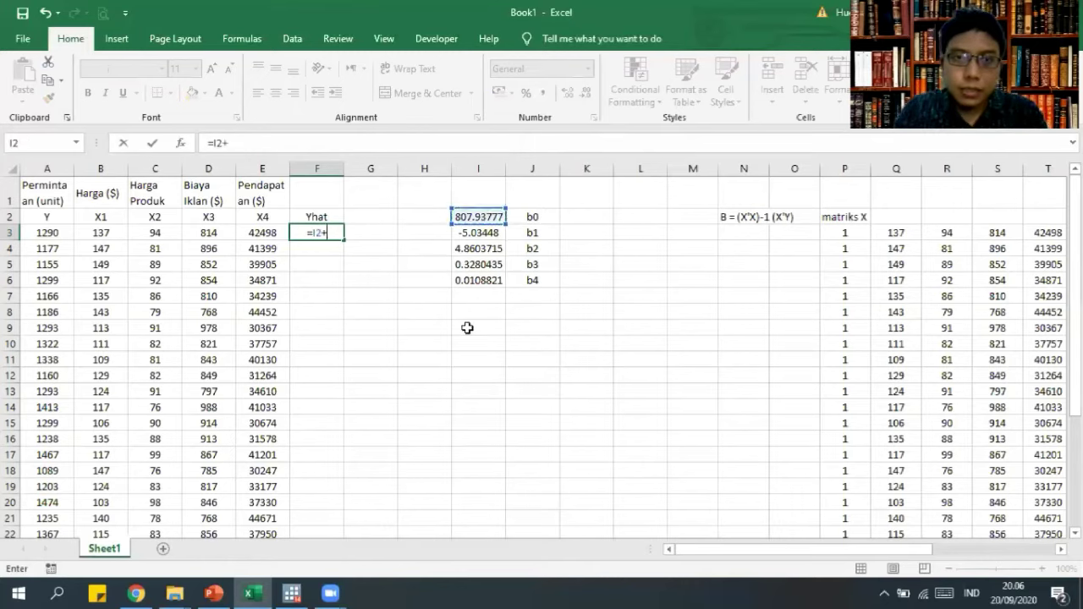
{"action": "type", "text": "("}
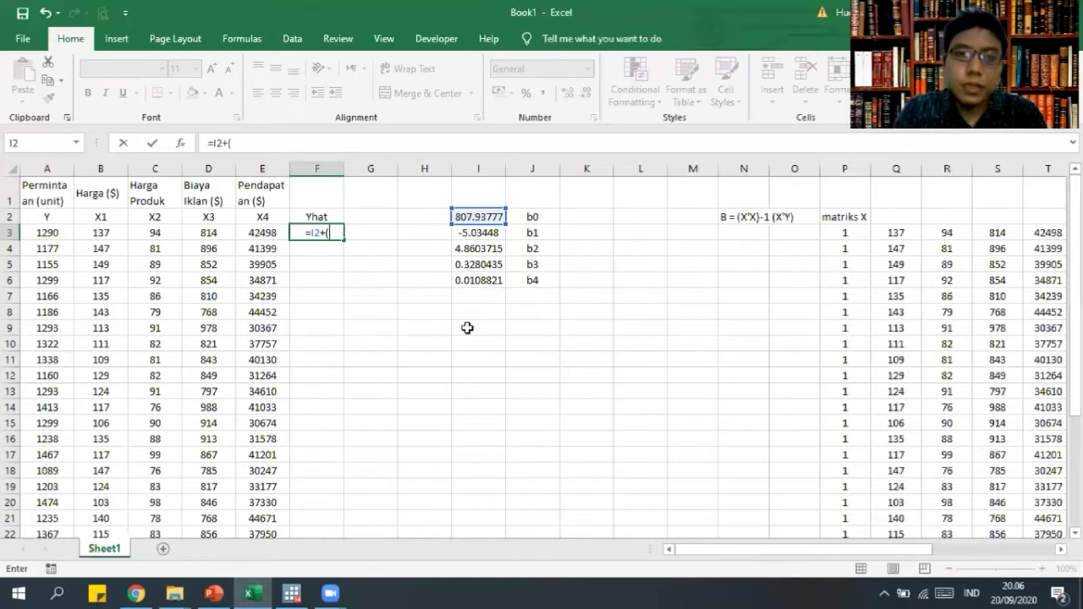
{"action": "left_click", "coordinate": [472, 232]}
{"action": "type", "text": "*"}
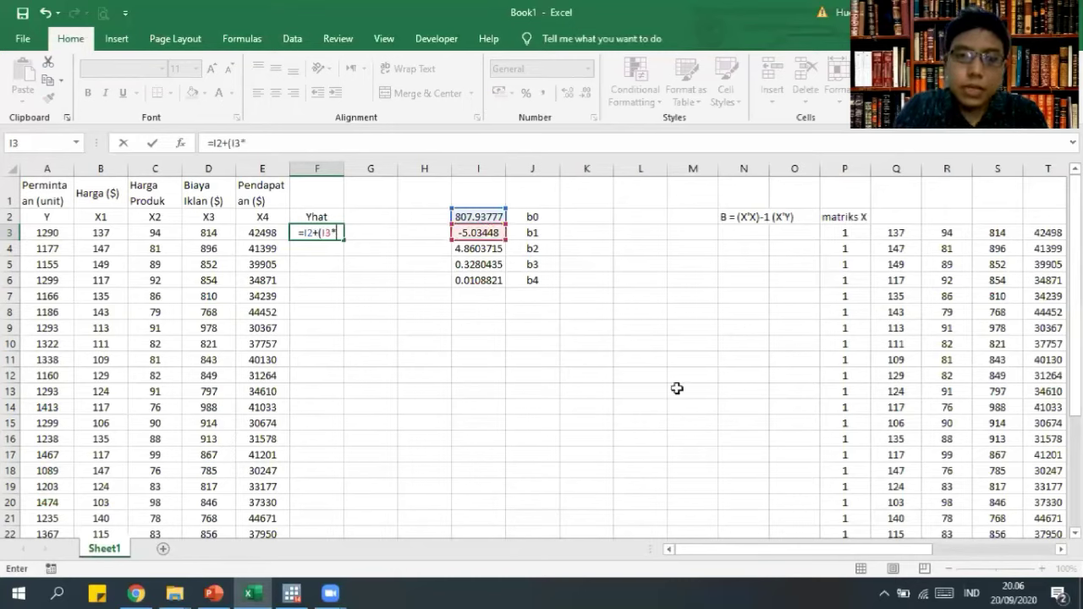
{"action": "left_click", "coordinate": [101, 236]}
{"action": "type", "text": ")+"}
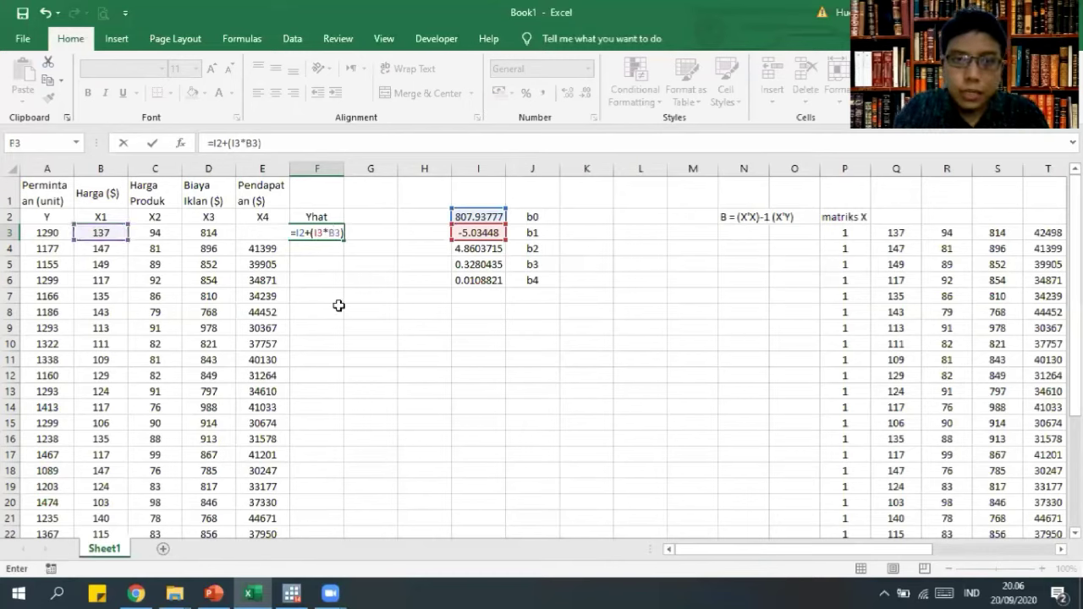
Add the b2 term for X2, (I4*C3), to the F3 formula.
{"action": "type", "text": "("}
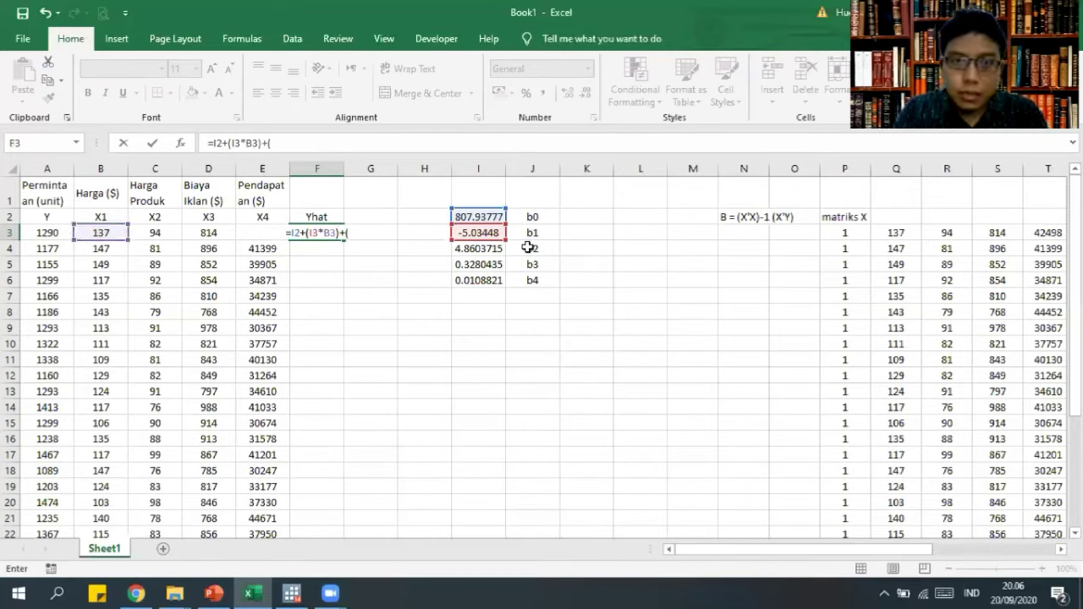
{"action": "left_click", "coordinate": [494, 247]}
{"action": "type", "text": "*"}
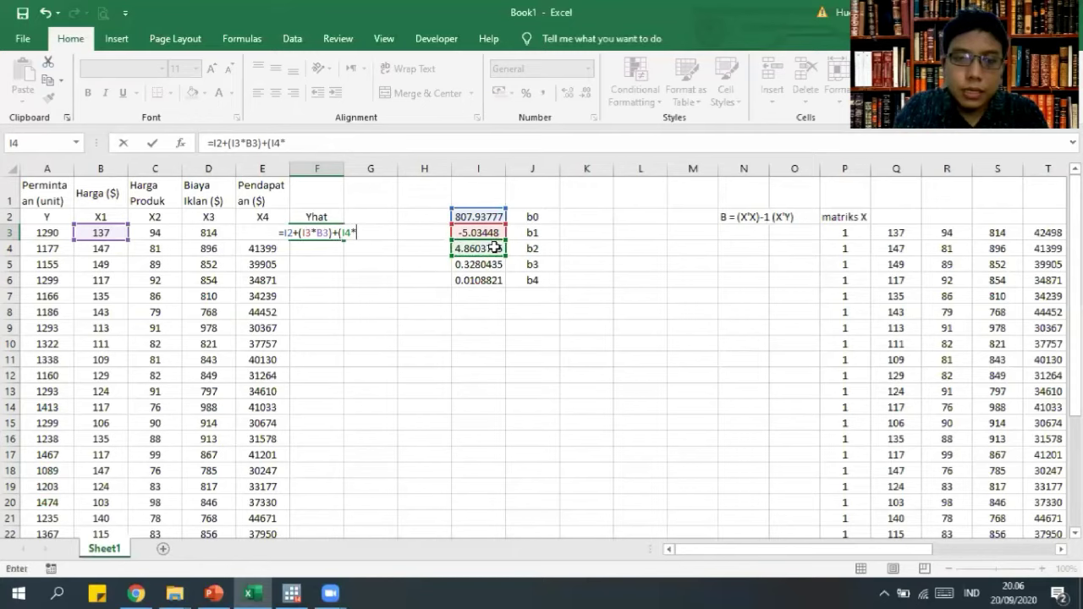
{"action": "left_click", "coordinate": [156, 237]}
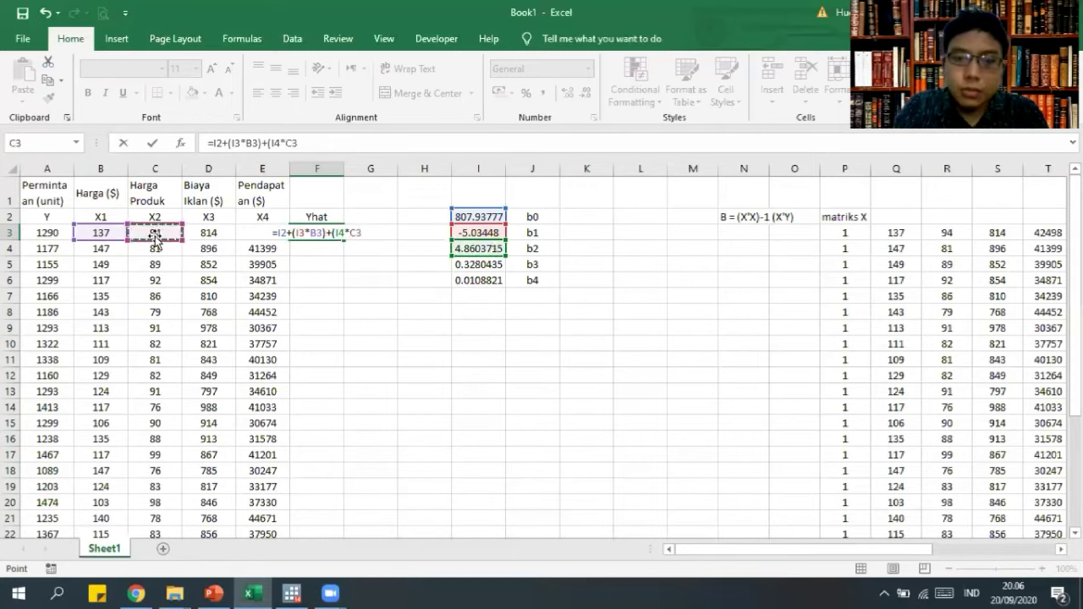
{"action": "type", "text": ")"}
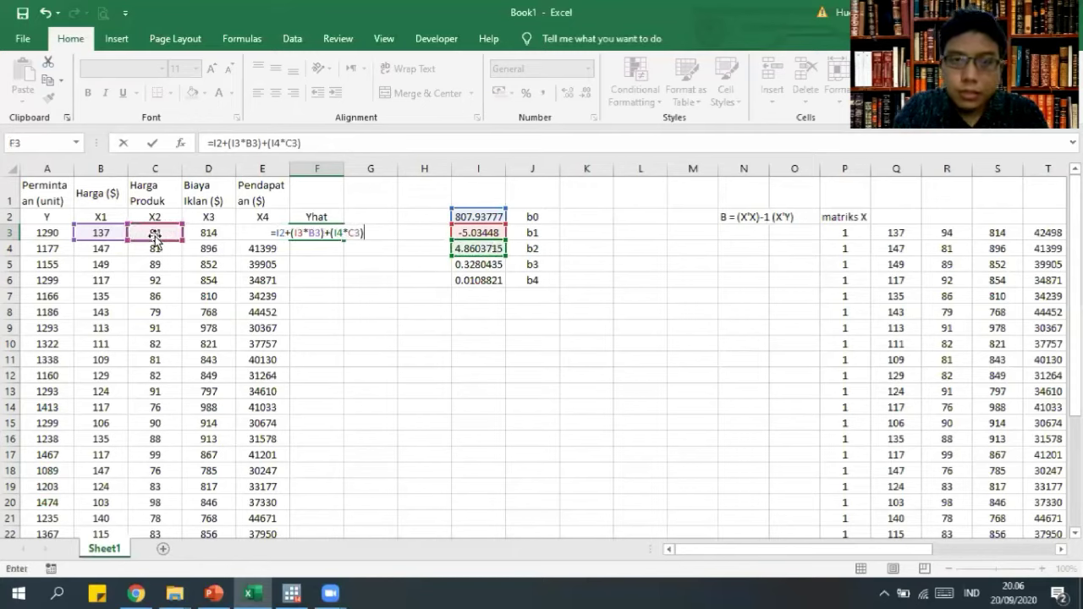
Add the b3 term for X3, (I5*D3), to the F3 formula, correcting the operator to multiplication.
{"action": "type", "text": "+("}
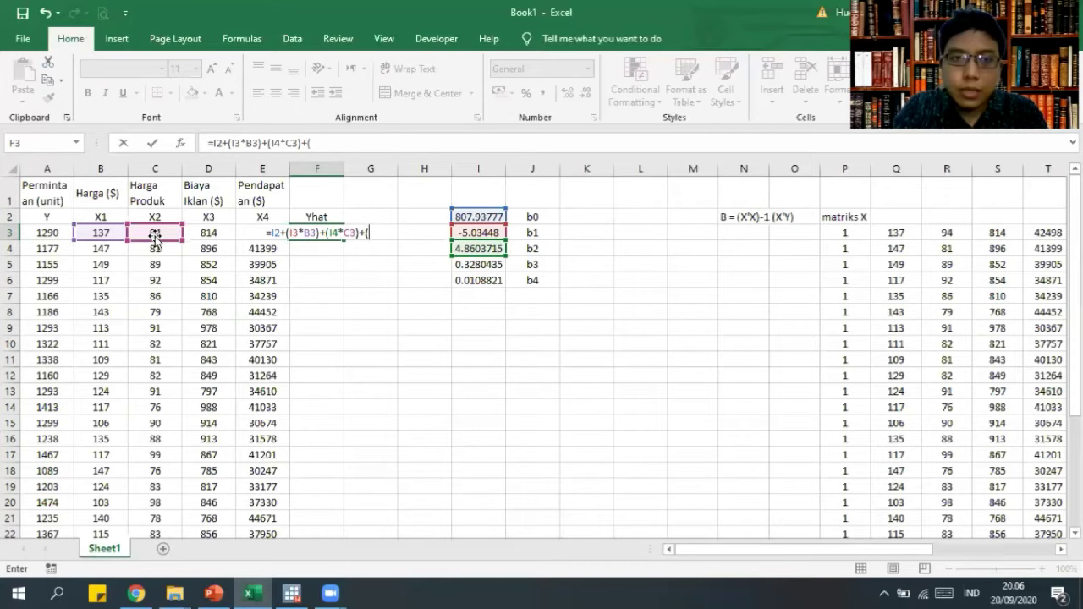
{"action": "left_click", "coordinate": [469, 265]}
{"action": "type", "text": "&"}
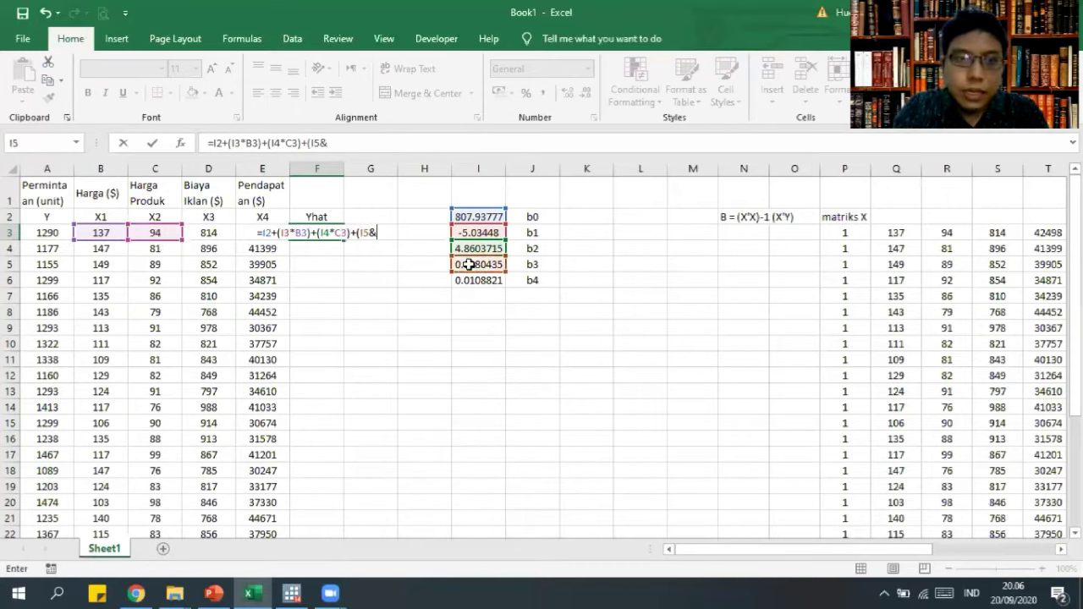
{"action": "left_click", "coordinate": [210, 231]}
{"action": "type", "text": ")"}
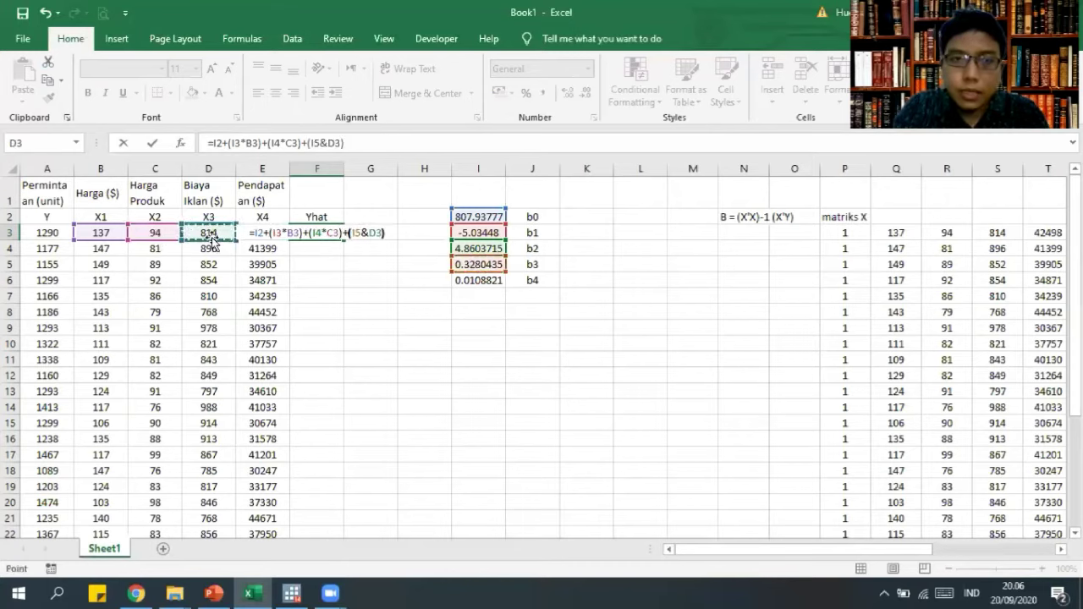
{"action": "key", "text": "BackSpace"}
{"action": "key", "text": "BackSpace"}
{"action": "key", "text": "BackSpace"}
{"action": "key", "text": "BackSpace"}
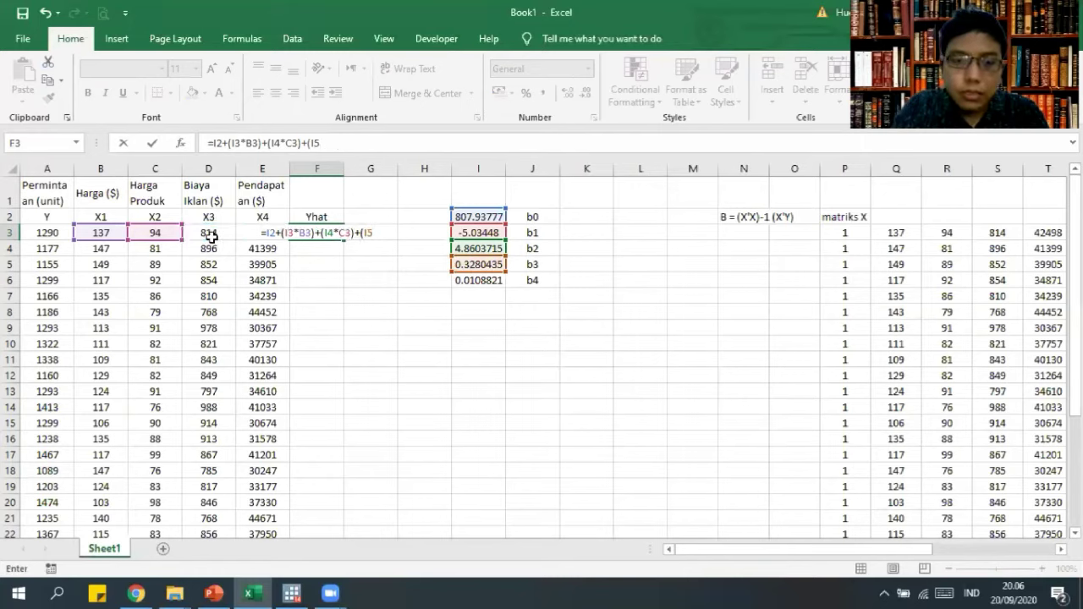
{"action": "type", "text": "*"}
{"action": "left_click", "coordinate": [206, 233]}
{"action": "type", "text": ")+"}
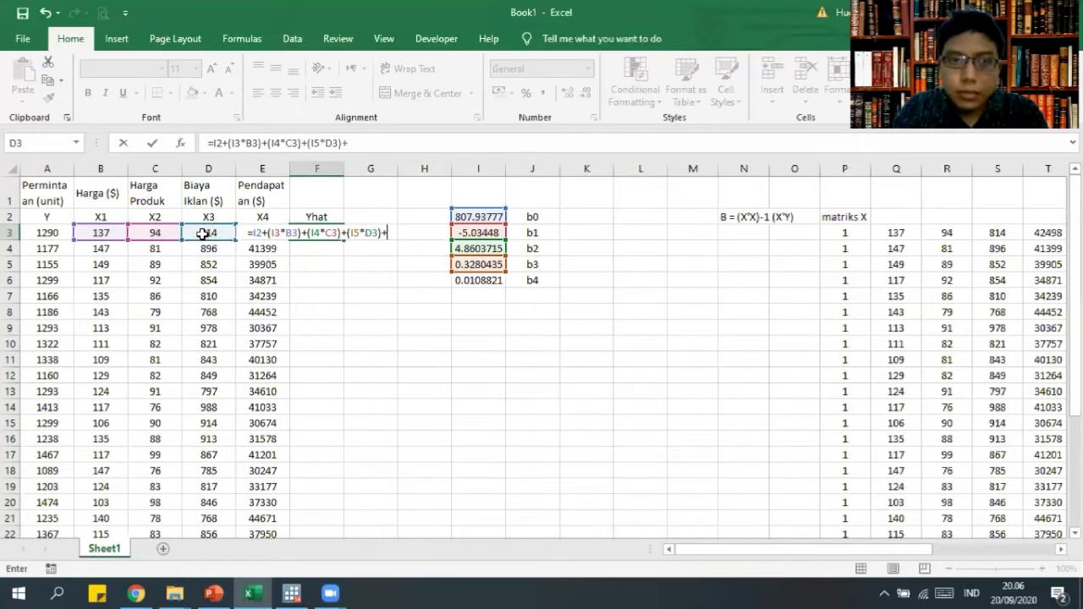
Complete the F3 formula with the b4 term for X4, (I6*E3).
{"action": "type", "text": "("}
{"action": "left_click", "coordinate": [483, 281]}
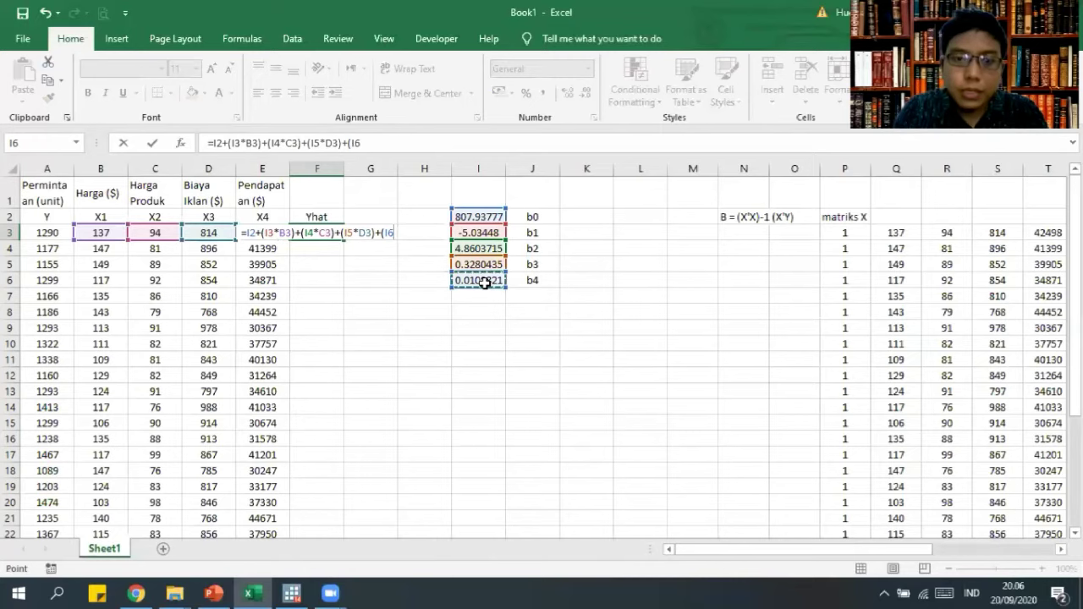
{"action": "type", "text": "*"}
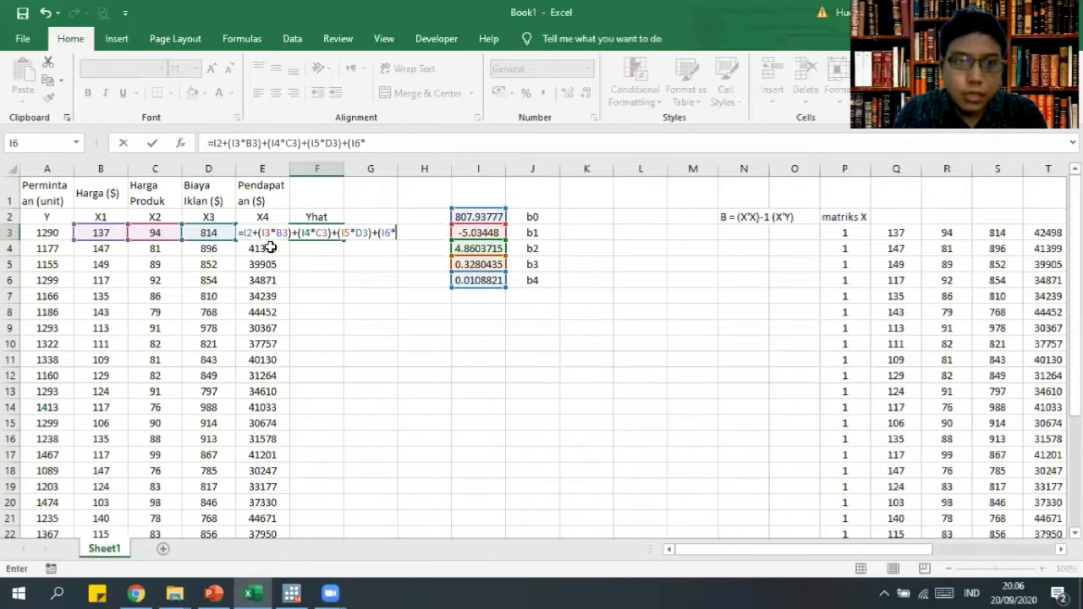
{"action": "left_click", "coordinate": [258, 227]}
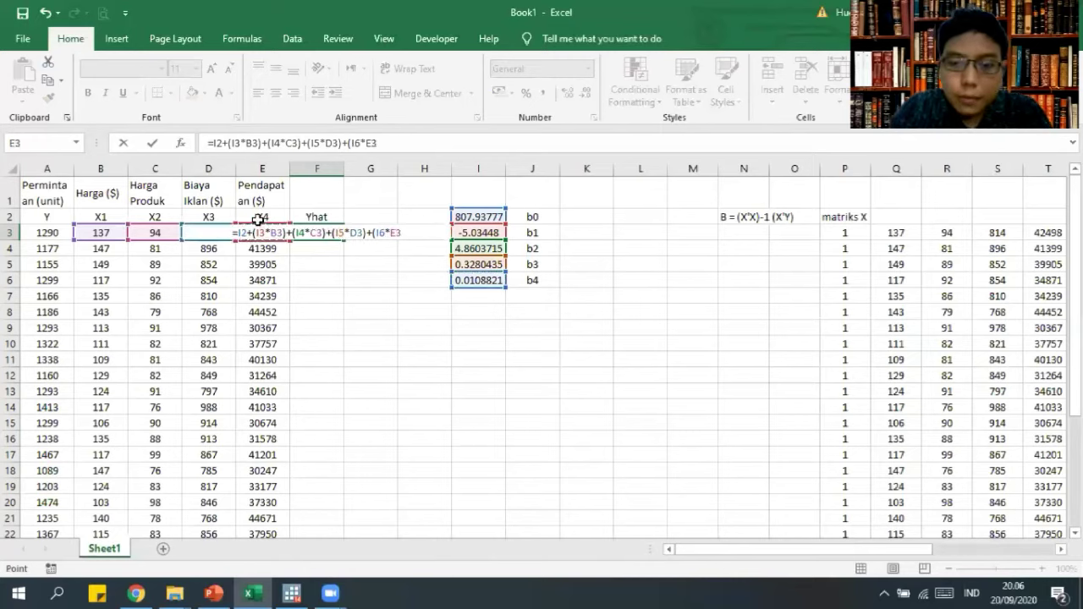
{"action": "type", "text": ")"}
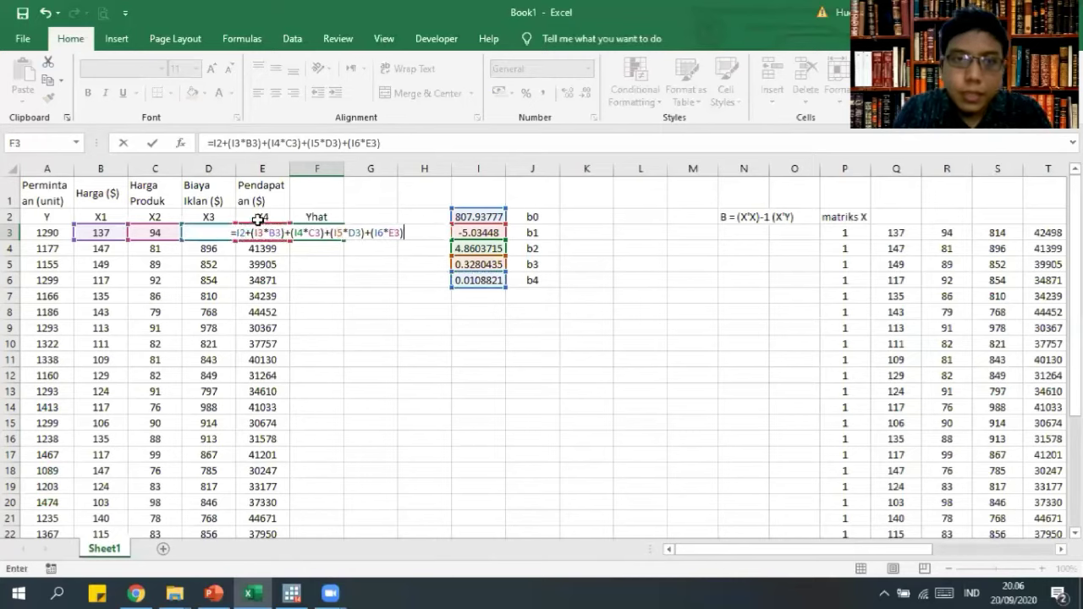
Make the coefficient references in F3 absolute, so the formula reads =$I$2+($I$3*B3)+($I$4*C3)+($I$5*D3)+($I$6*E3).
{"action": "left_click", "coordinate": [215, 142]}
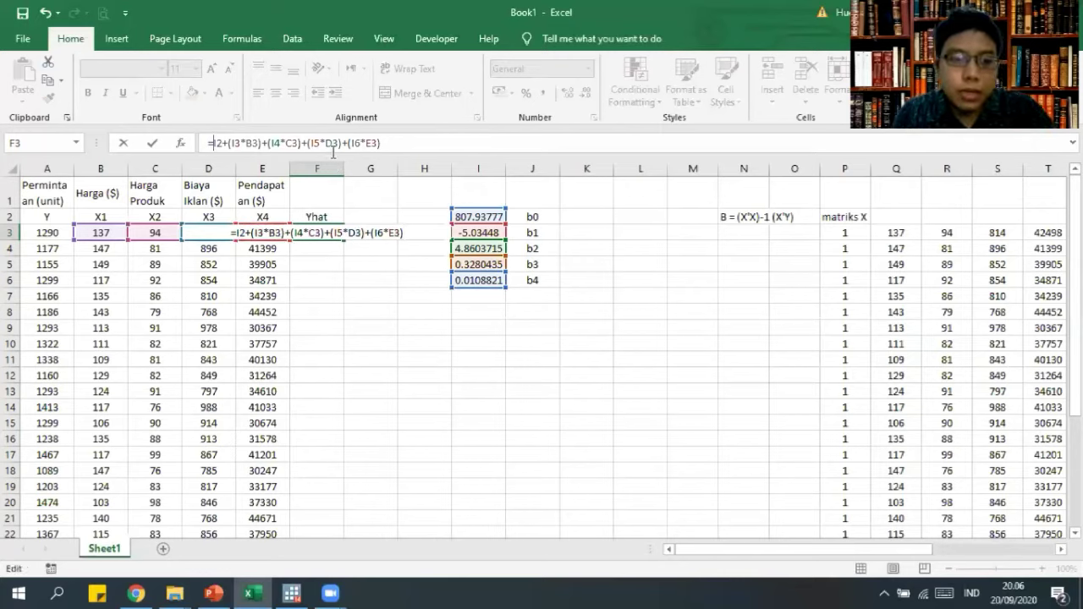
{"action": "type", "text": "$I"}
{"action": "type", "text": "$"}
{"action": "key", "text": "Right"}
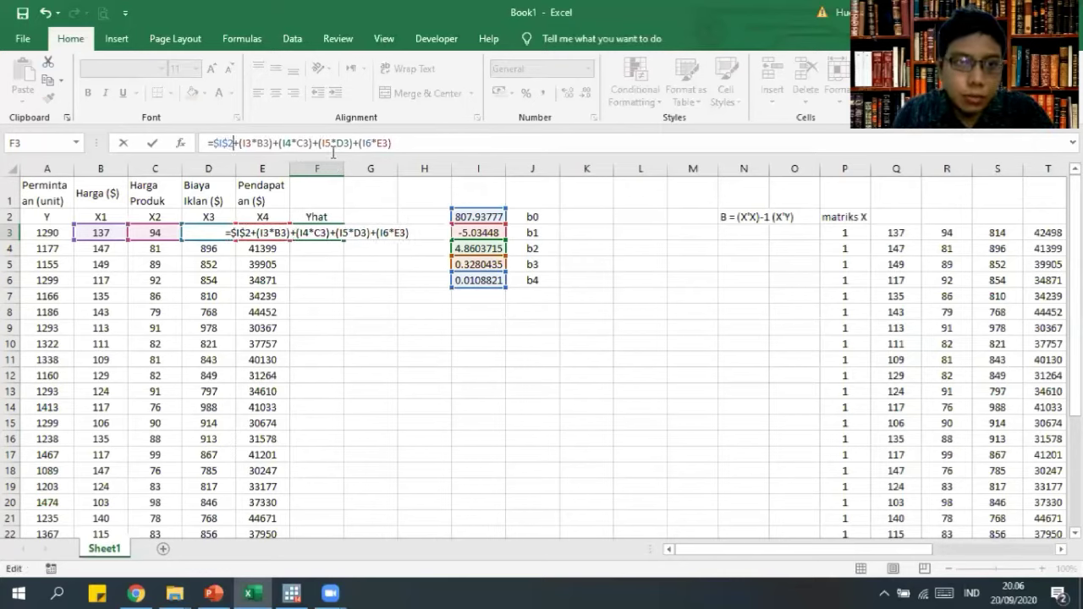
{"action": "type", "text": "$"}
{"action": "key", "text": "Right"}
{"action": "type", "text": "$"}
{"action": "key", "text": "Right"}
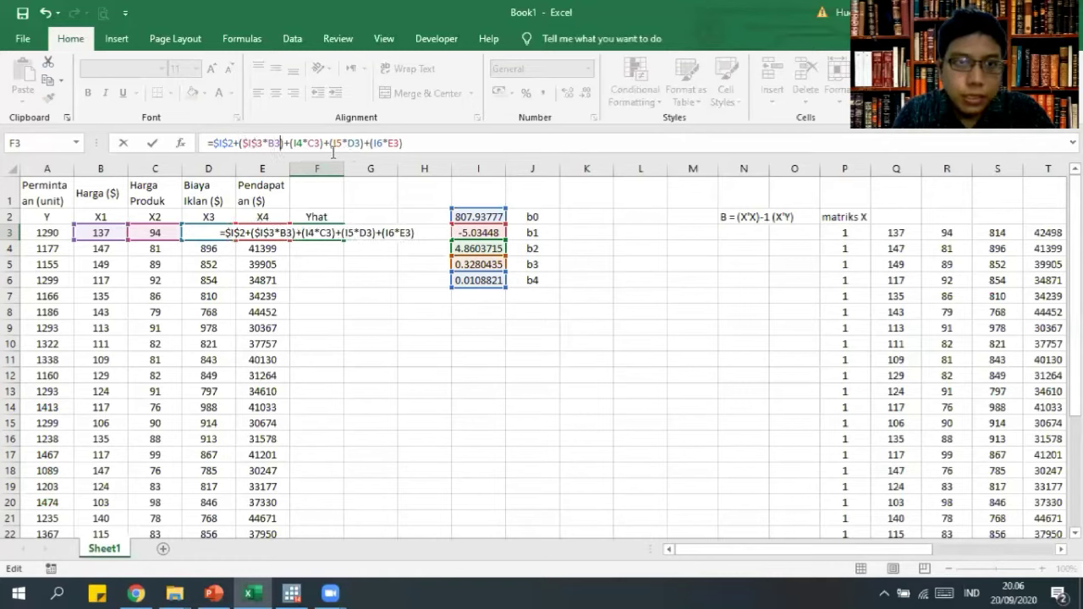
{"action": "key", "text": "Right"}
{"action": "key", "text": "Right"}
{"action": "key", "text": "Right"}
{"action": "key", "text": "Right"}
{"action": "key", "text": "Right"}
{"action": "key", "text": "Right"}
{"action": "type", "text": "$"}
{"action": "key", "text": "Right"}
{"action": "type", "text": "$I"}
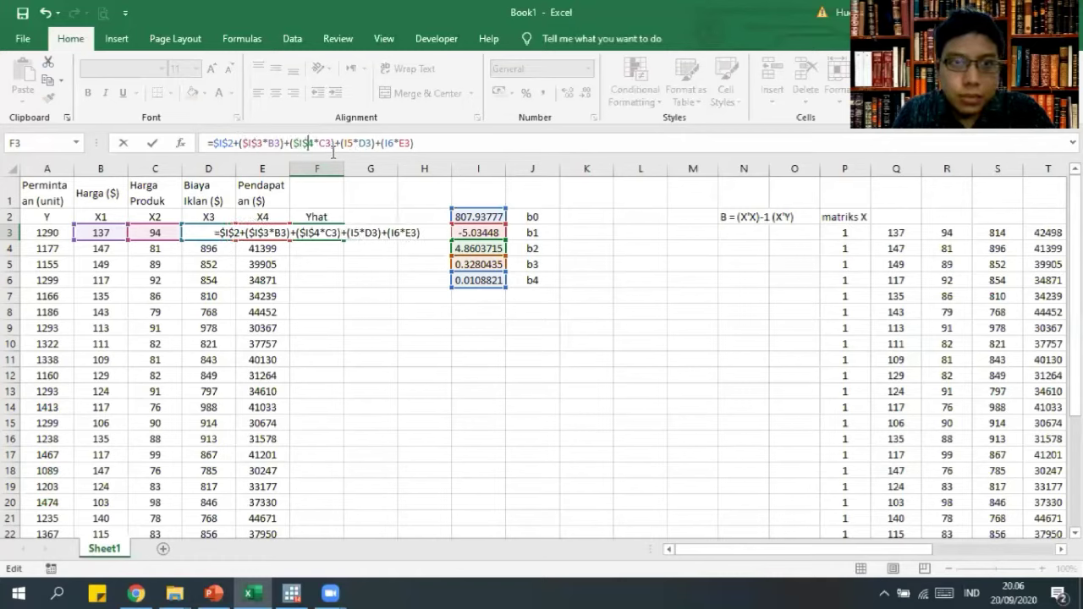
{"action": "type", "text": "$"}
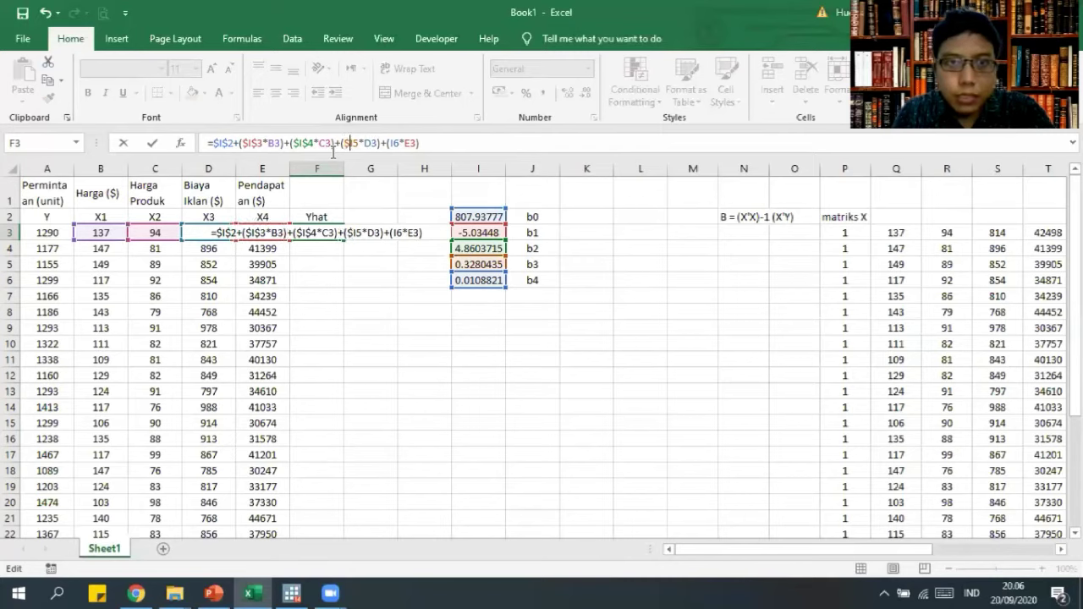
{"action": "key", "text": "Right"}
{"action": "type", "text": "$I"}
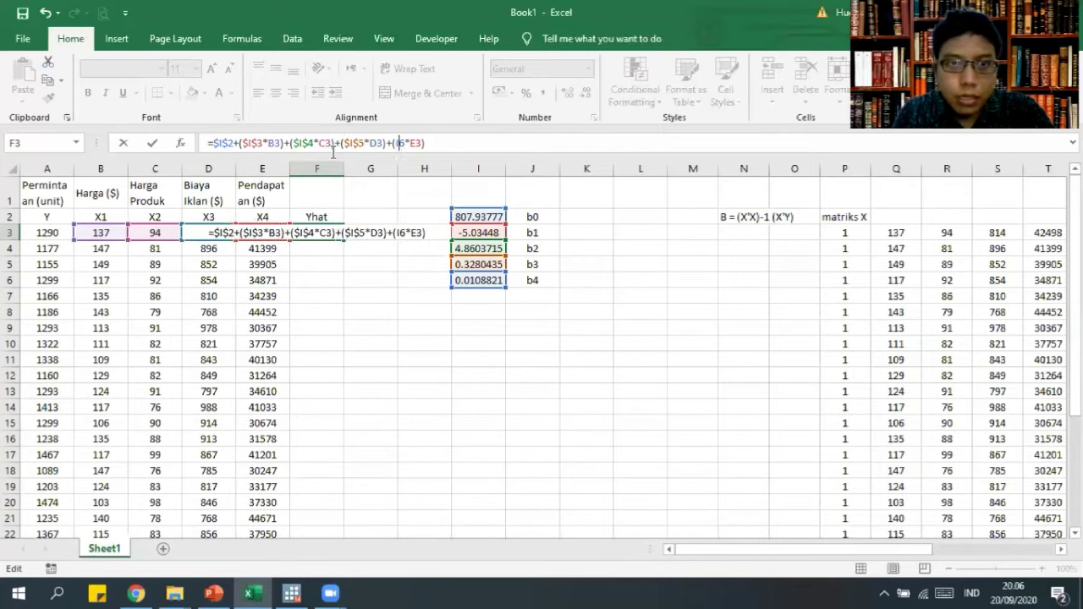
{"action": "type", "text": "$"}
{"action": "key", "text": "Right"}
{"action": "type", "text": "$"}
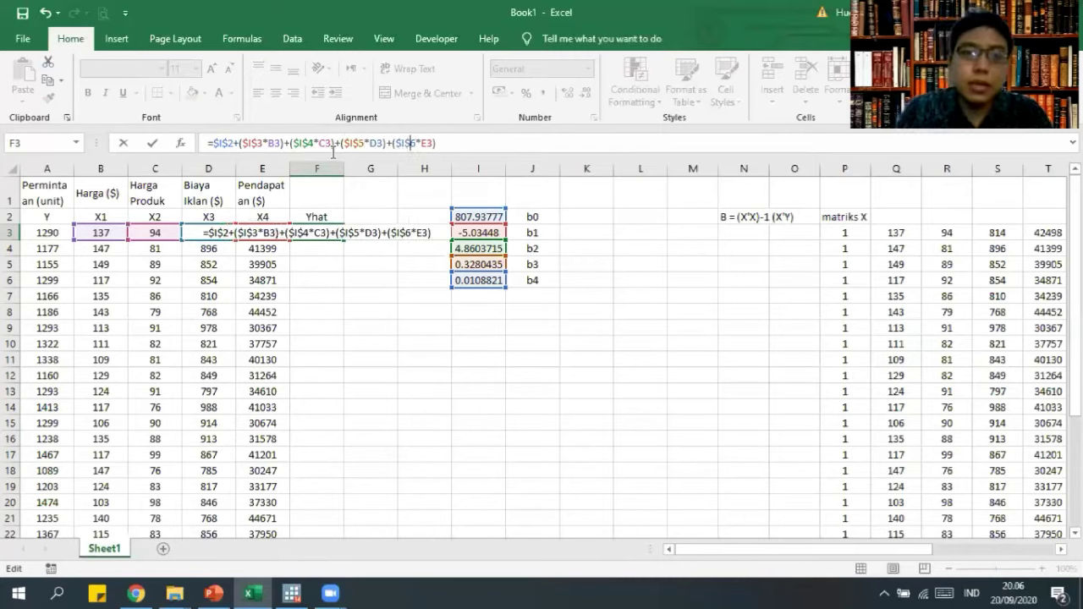
{"action": "key", "text": "Return"}
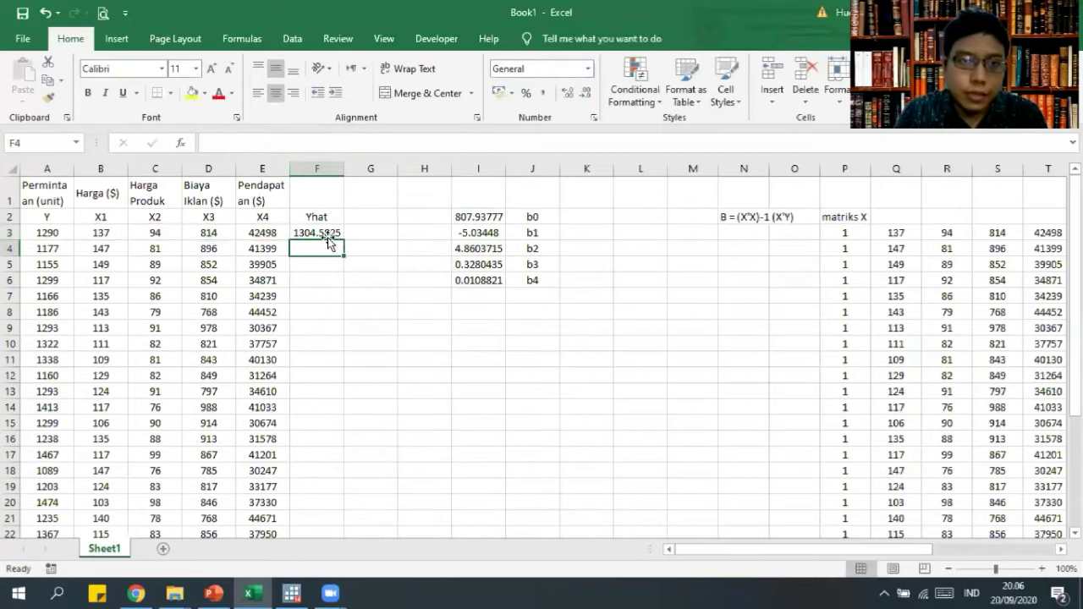
Fill the Yhat formula from F3 down through all the data rows.
{"action": "left_click", "coordinate": [319, 234]}
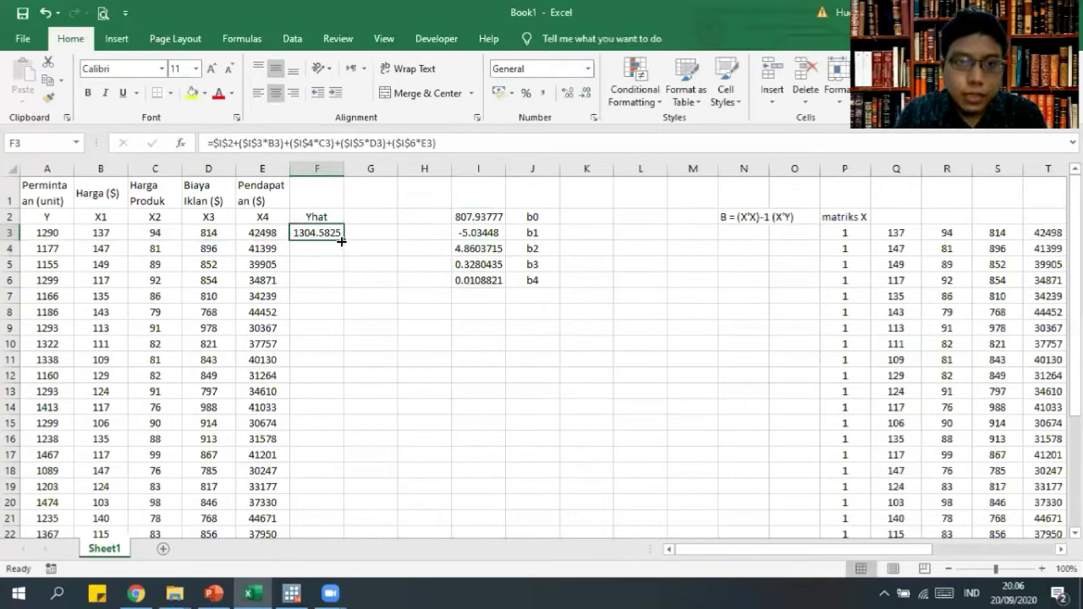
{"action": "double_click", "coordinate": [341, 241]}
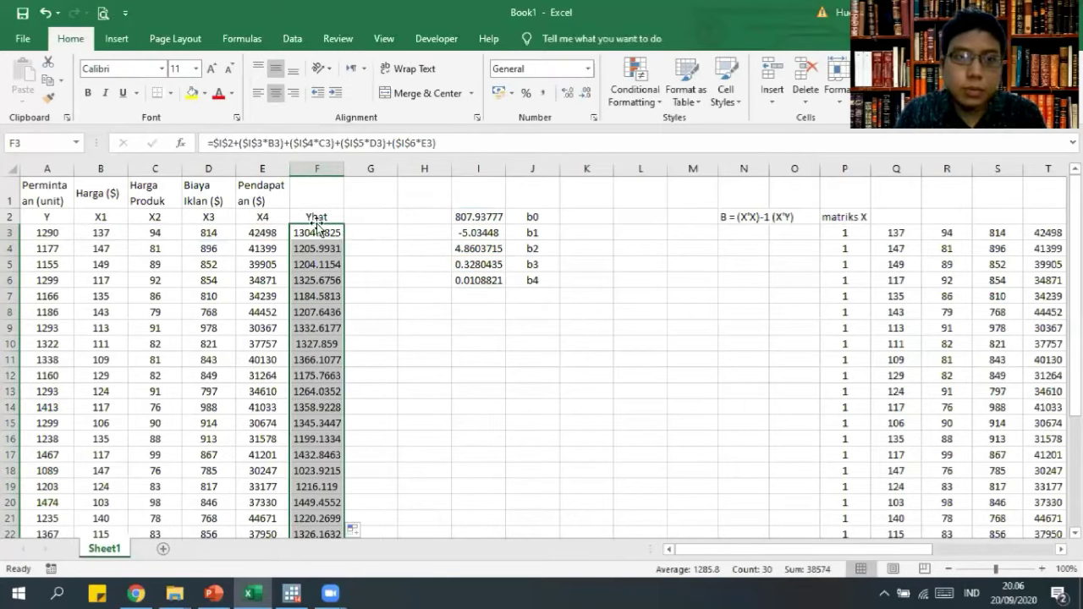
Enter the heading "(Yhat - Ybar)^2" in G2 and insert an empty column at H, before the coefficients.
{"action": "left_click", "coordinate": [322, 218]}
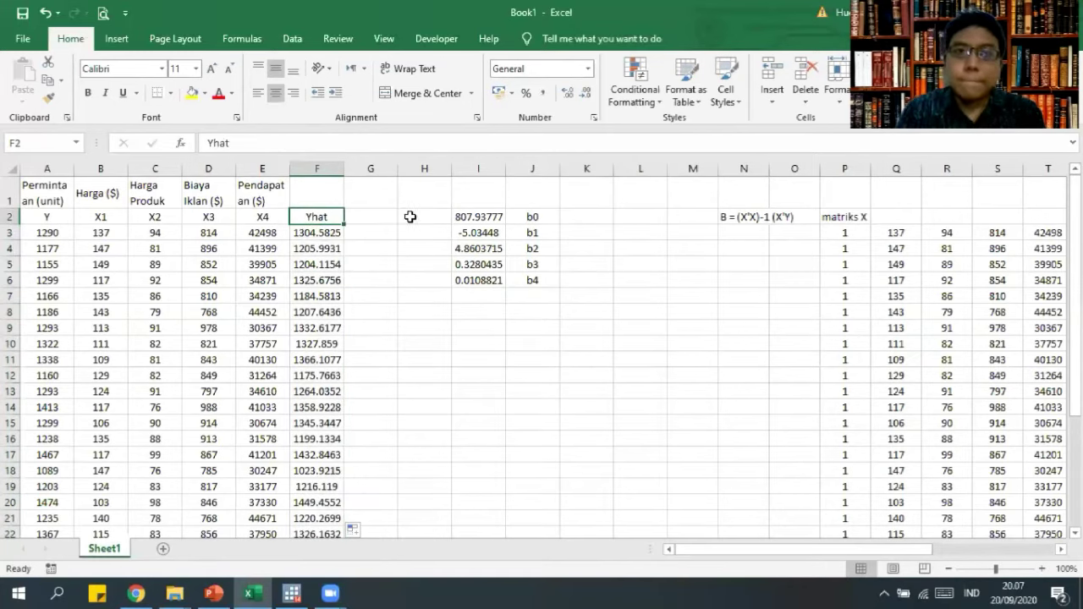
{"action": "left_click", "coordinate": [376, 218]}
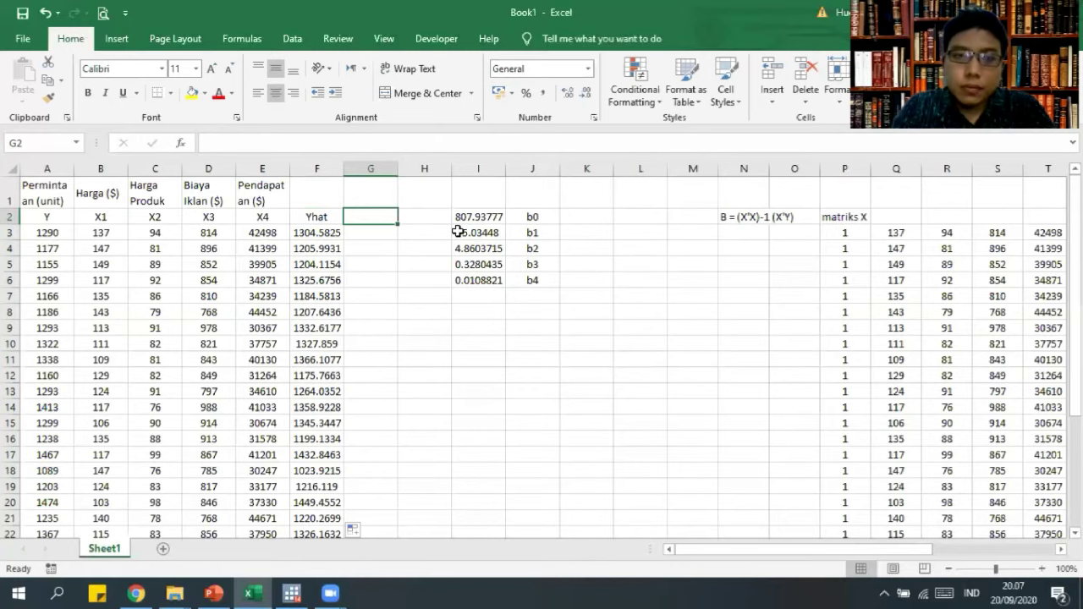
{"action": "type", "text": "("}
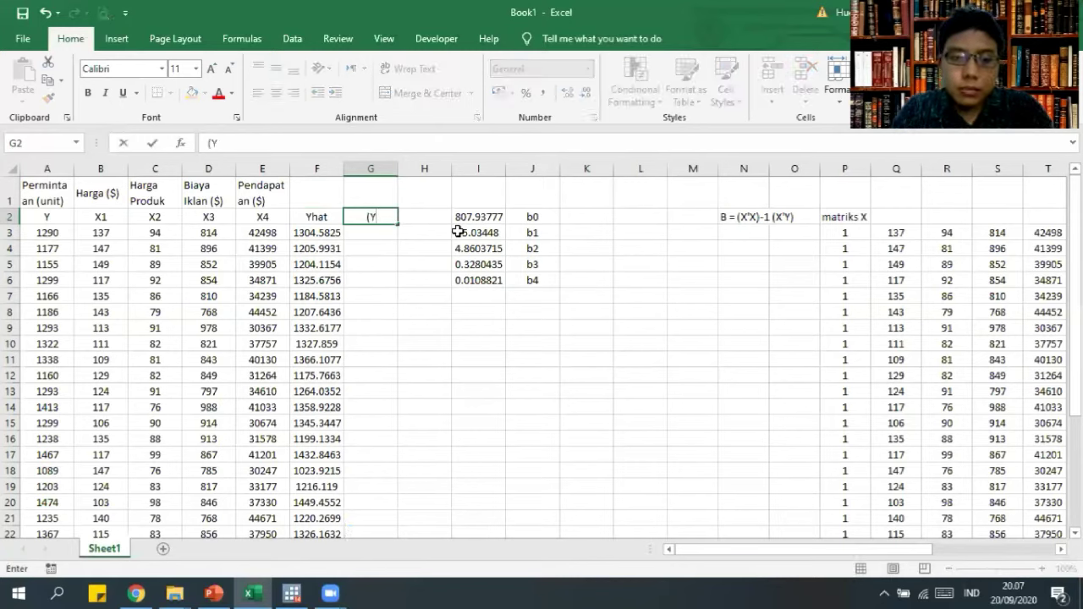
{"action": "type", "text": "Yhat"}
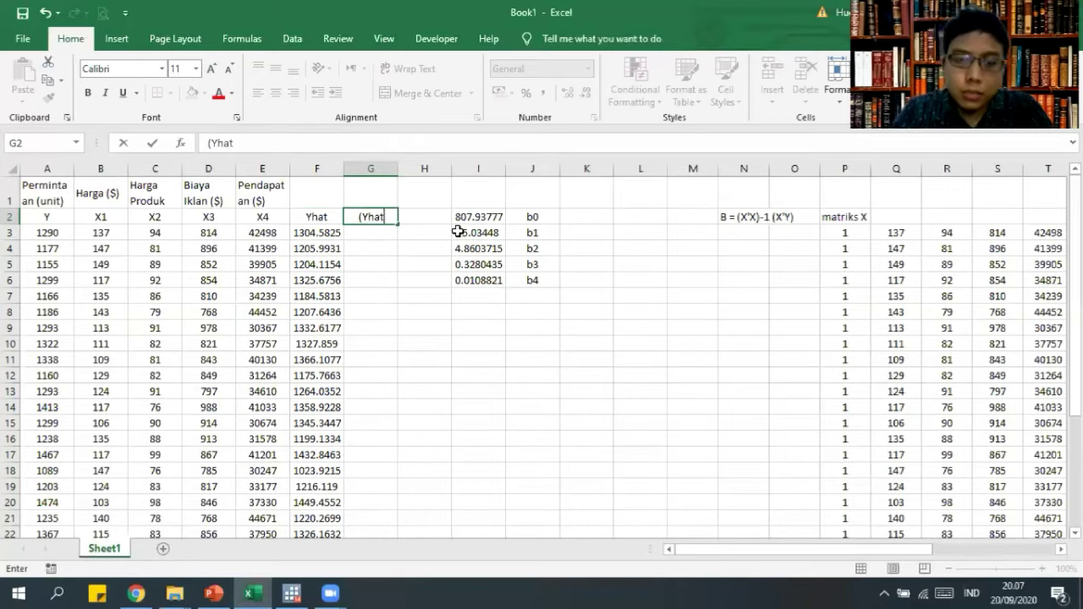
{"action": "type", "text": " - Y"}
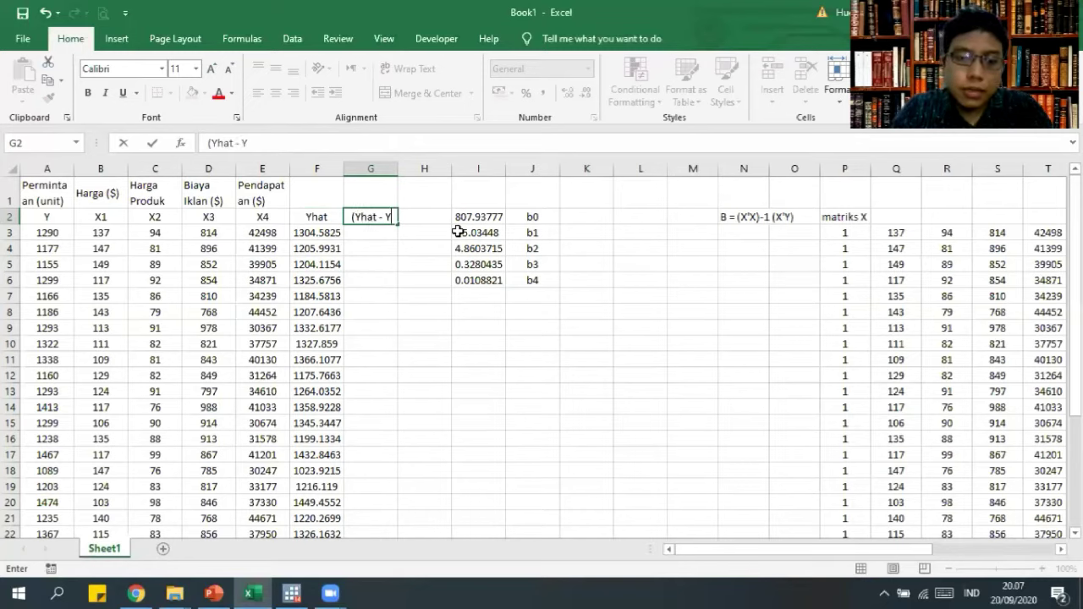
{"action": "type", "text": "bar"}
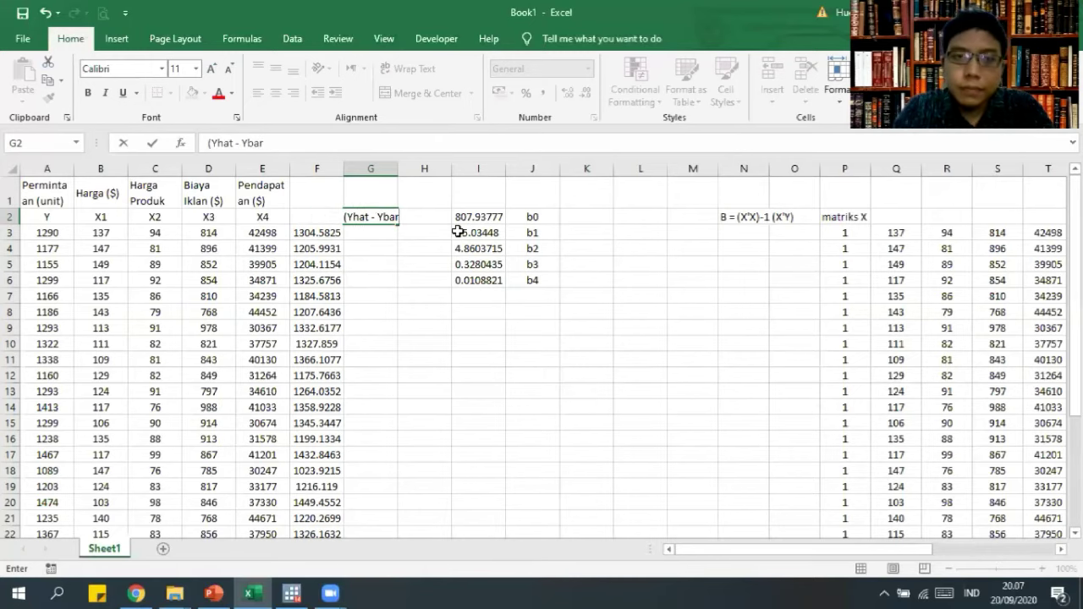
{"action": "type", "text": ")^2"}
{"action": "key", "text": "Return"}
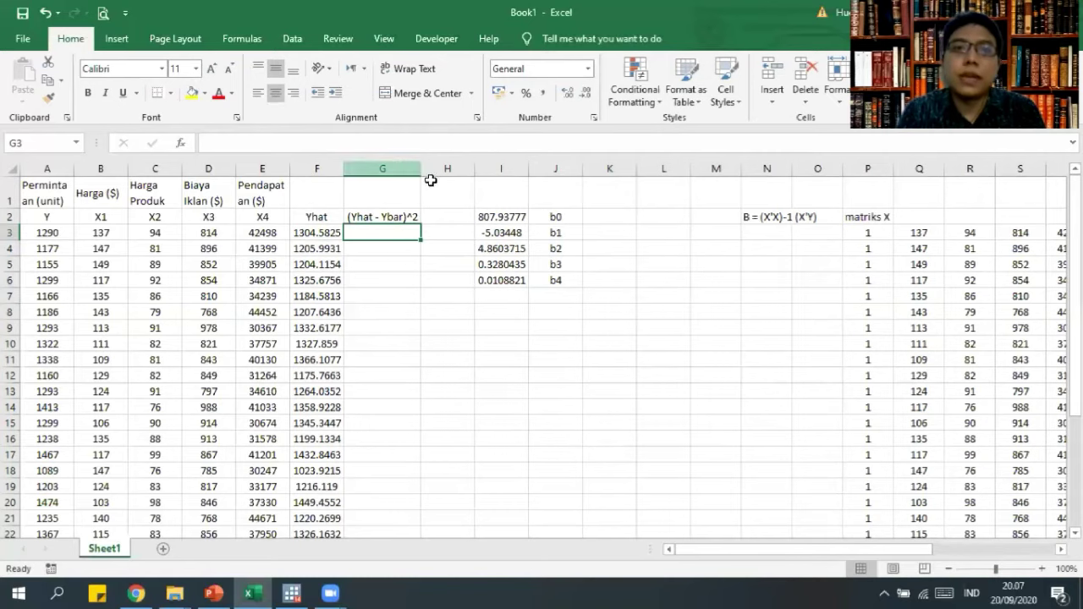
{"action": "right_click", "coordinate": [455, 173]}
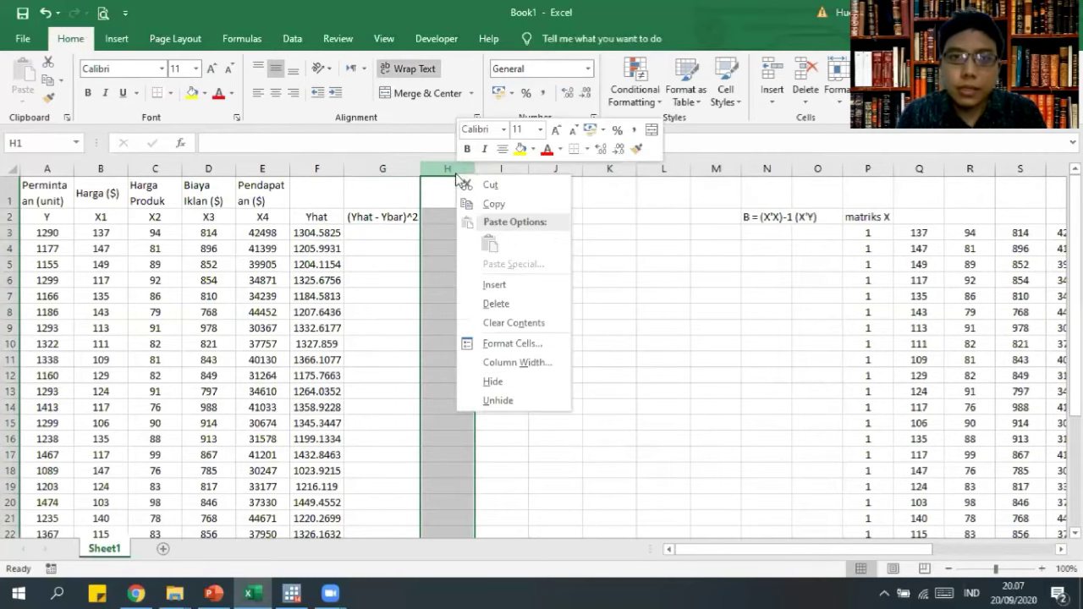
{"action": "left_click", "coordinate": [493, 285]}
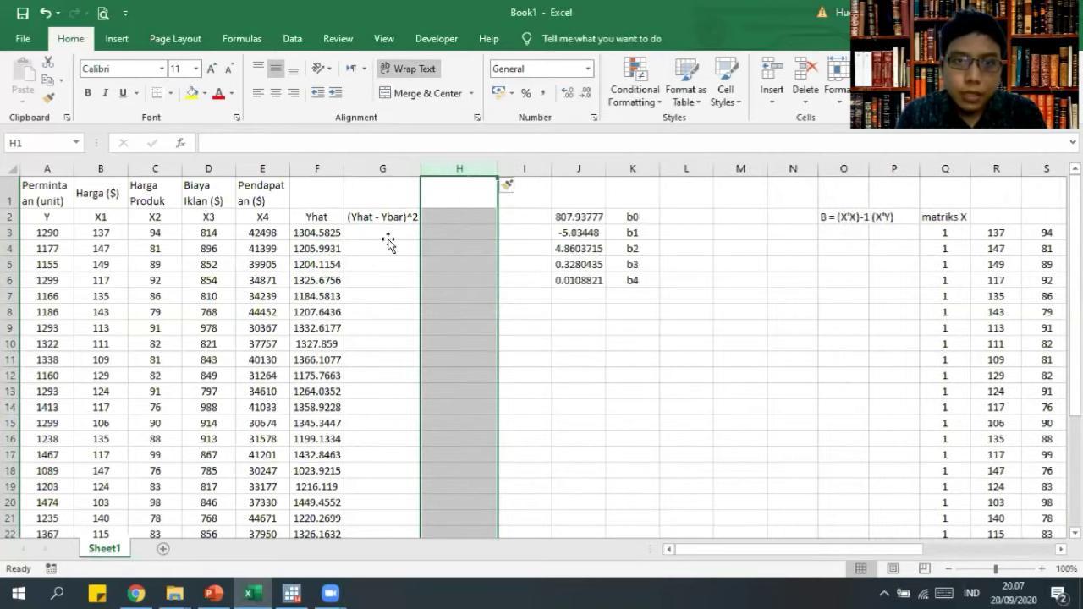
Write the squared deviation formula =(F3-average(A3:A32))^2 in G3.
{"action": "left_click", "coordinate": [390, 232]}
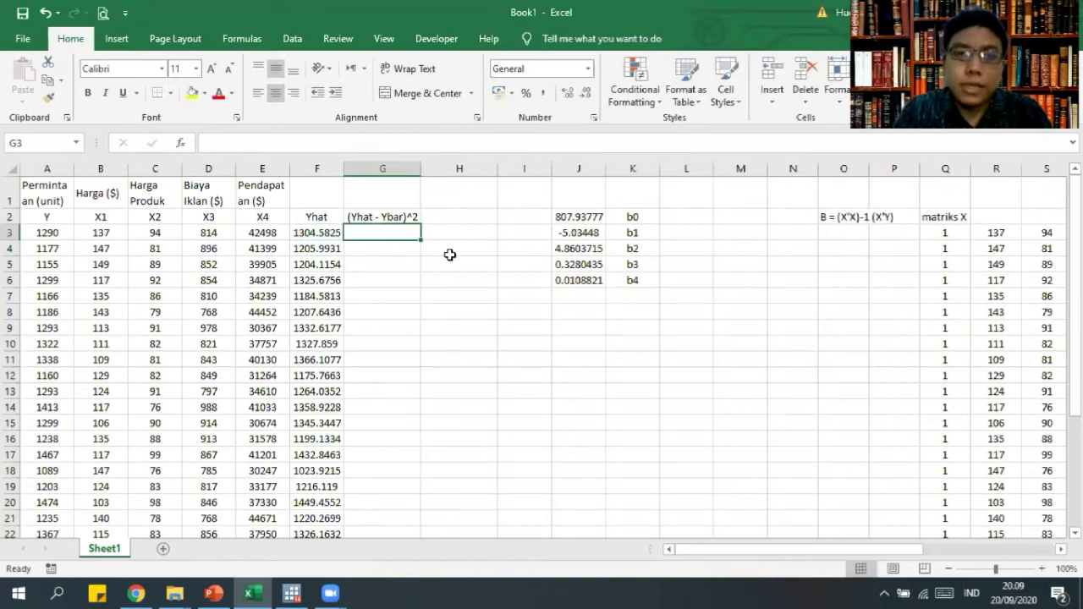
{"action": "type", "text": "="}
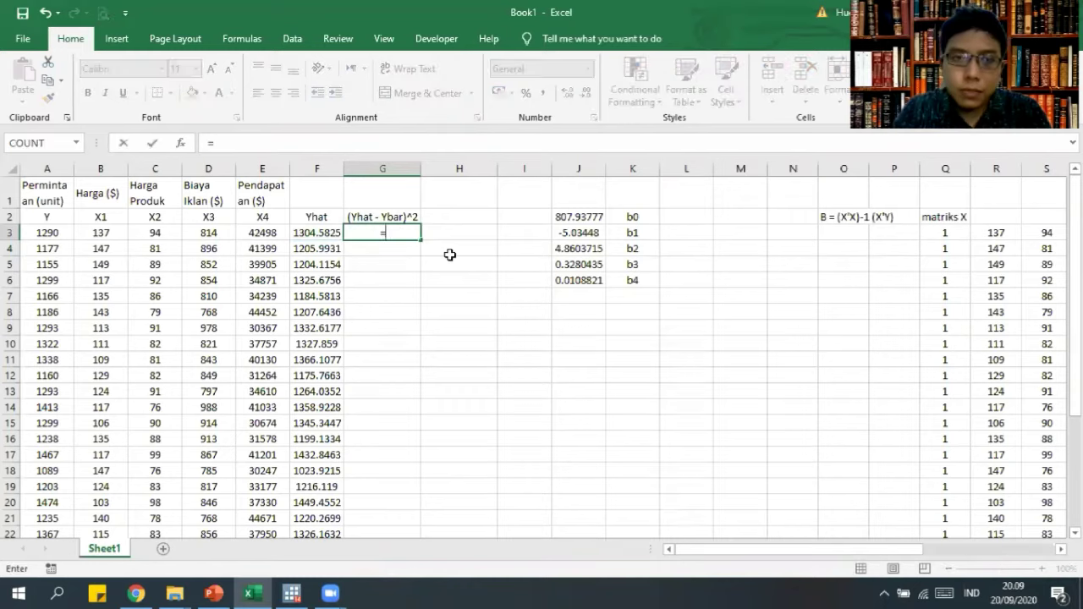
{"action": "type", "text": "("}
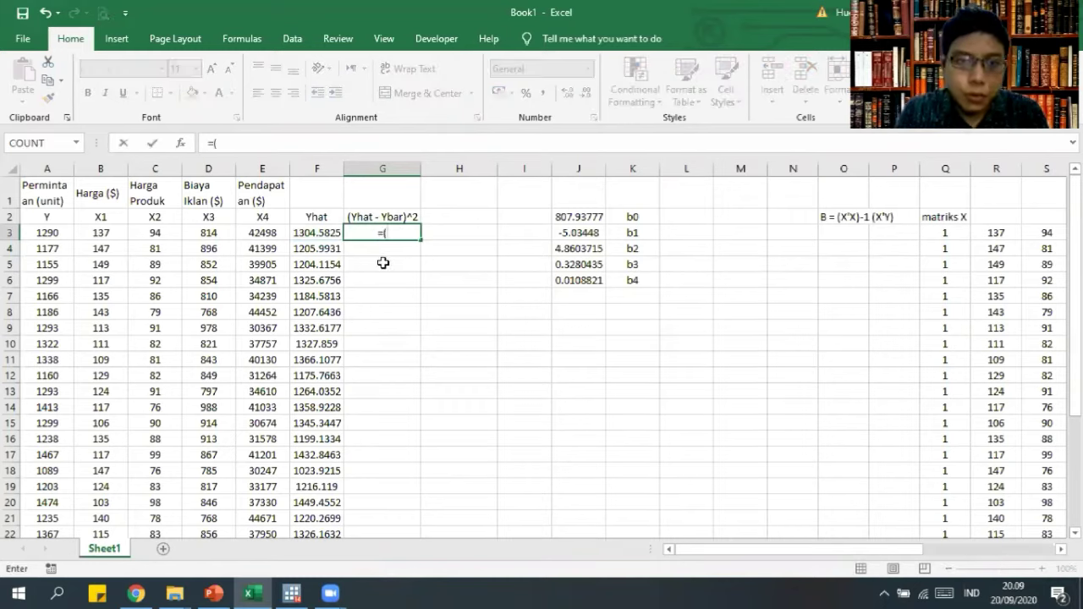
{"action": "left_click", "coordinate": [317, 233]}
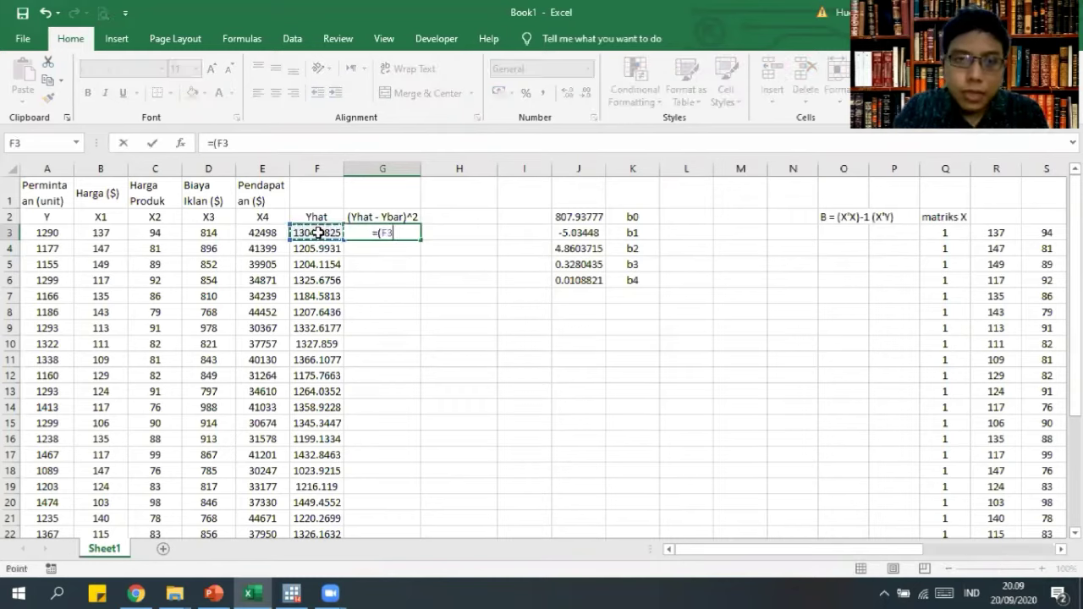
{"action": "type", "text": "-av"}
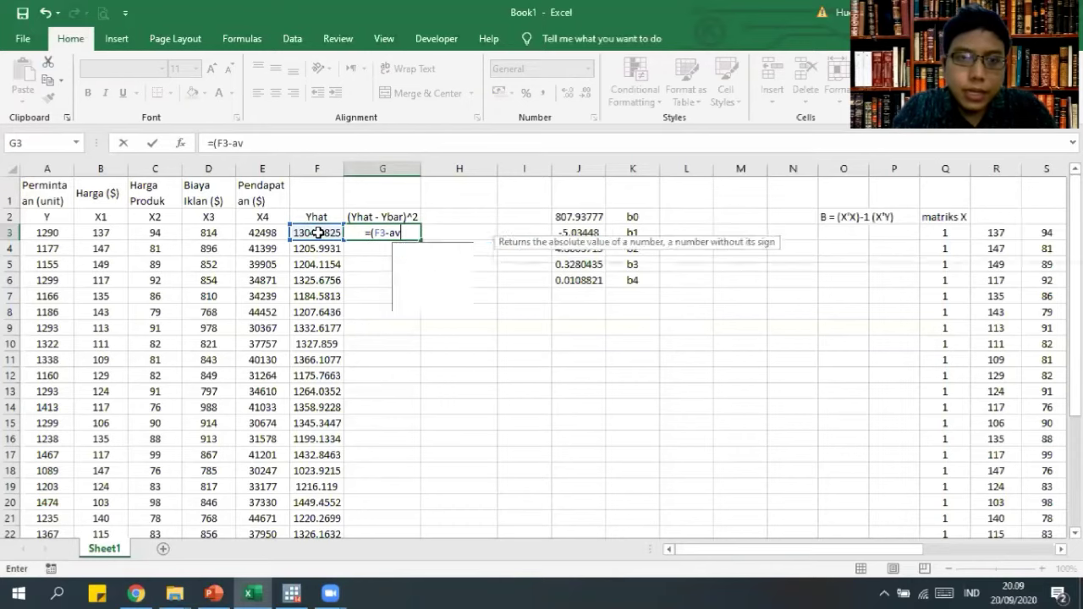
{"action": "type", "text": "erage("}
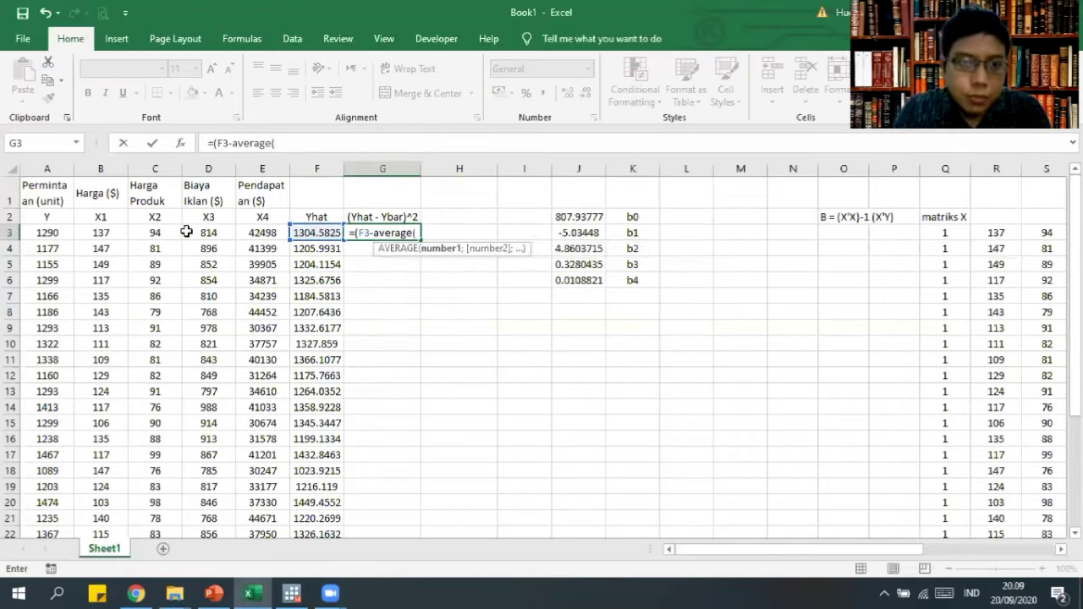
{"action": "left_click", "coordinate": [44, 232]}
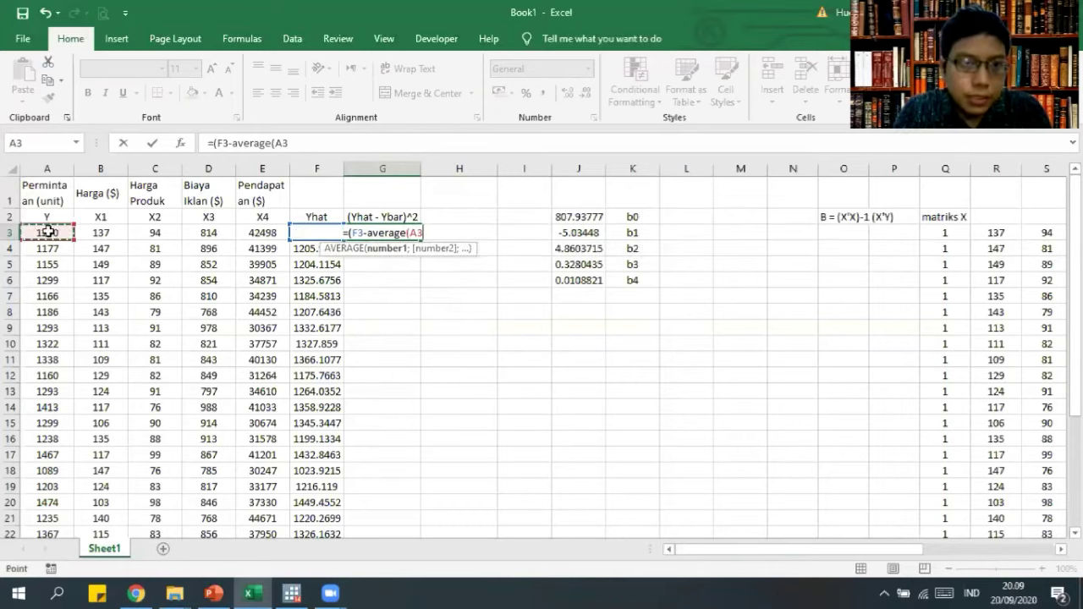
{"action": "key", "text": "ctrl+shift+Down"}
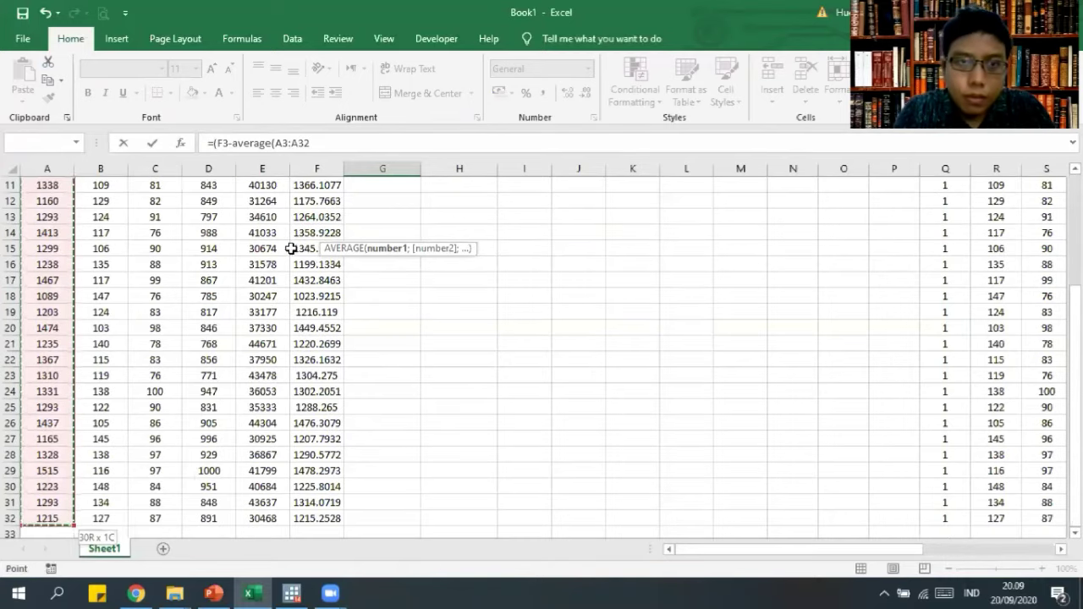
{"action": "type", "text": ")"}
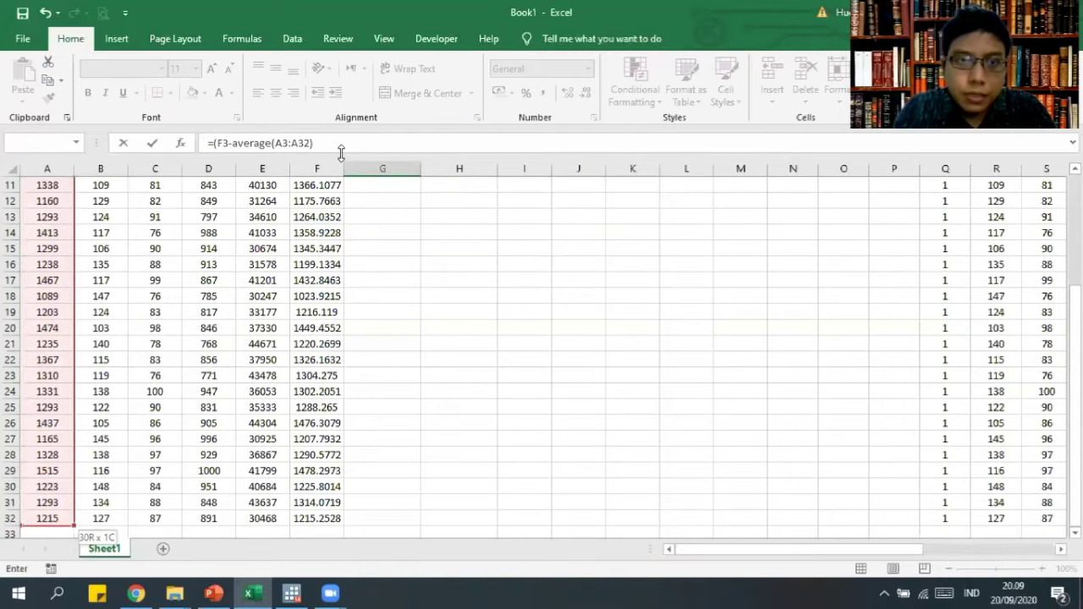
{"action": "scroll", "coordinate": [1016, 279], "scroll_direction": "up", "scroll_amount": 4}
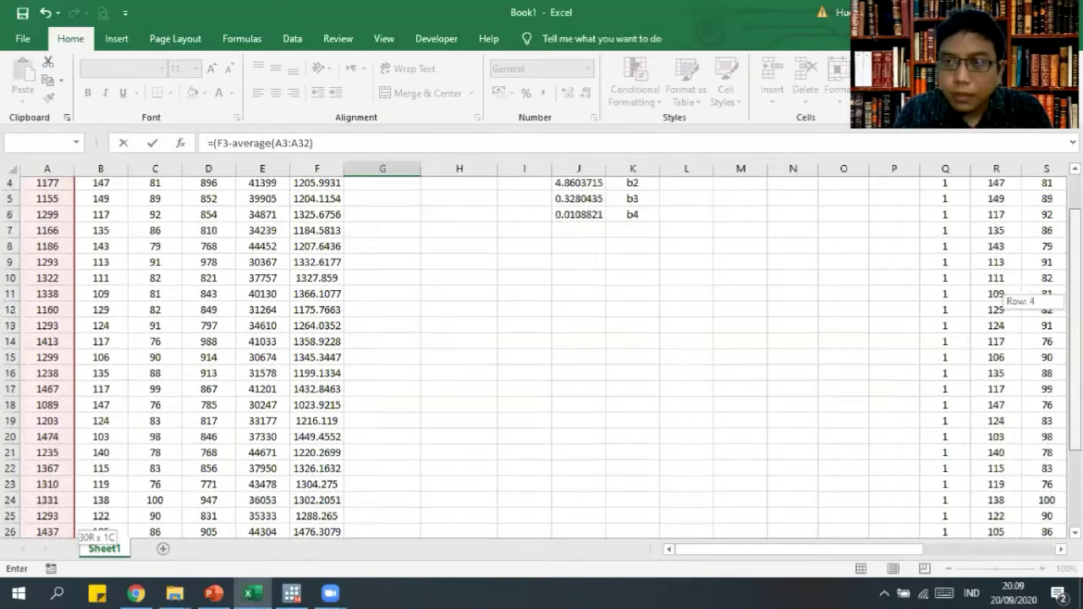
{"action": "type", "text": ")"}
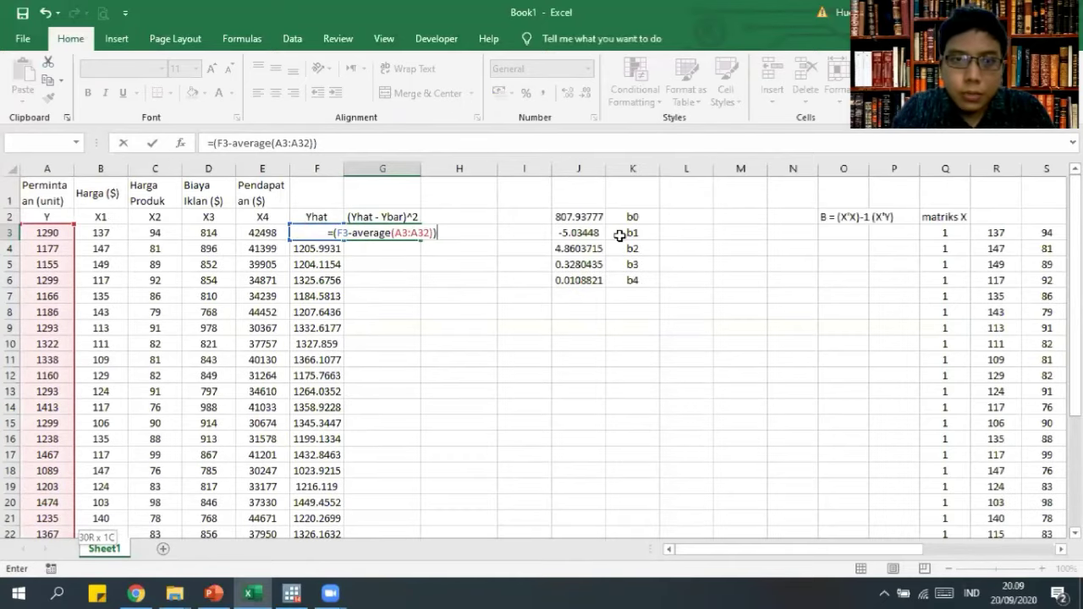
{"action": "type", "text": "^2"}
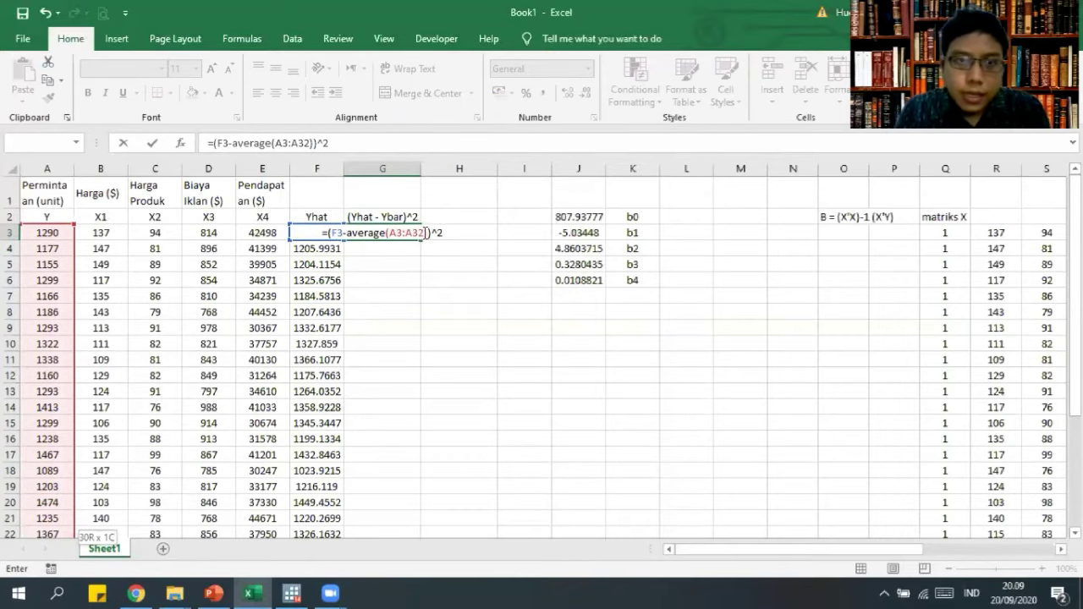
Make the averaged Y range in the G3 formula absolute as $A$3:$A$32 and enter the formula.
{"action": "left_click", "coordinate": [394, 232]}
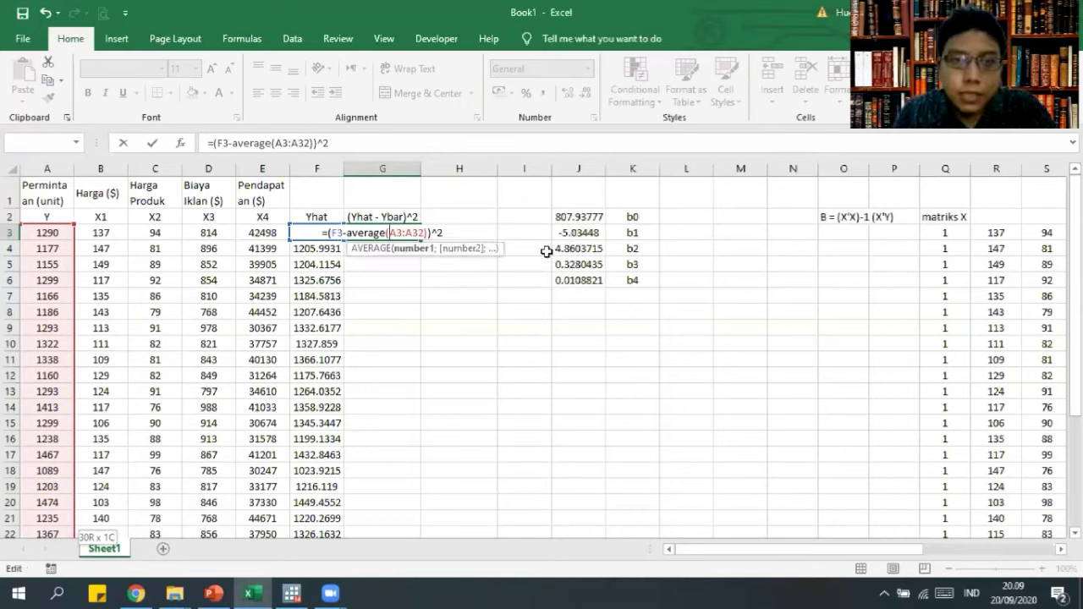
{"action": "key", "text": "F4"}
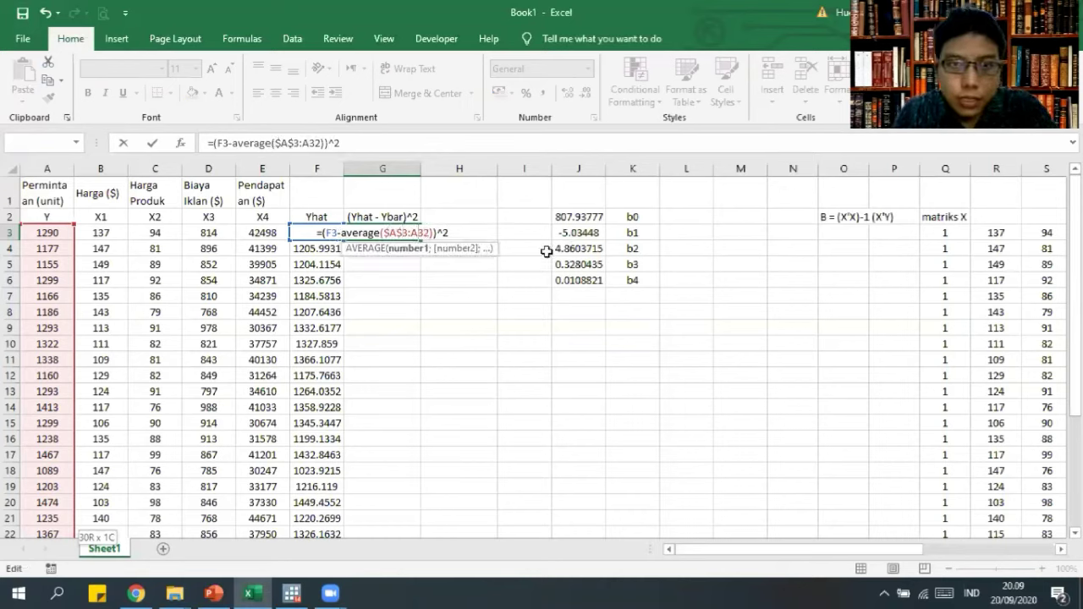
{"action": "key", "text": "Left"}
{"action": "type", "text": "$"}
{"action": "key", "text": "Right"}
{"action": "type", "text": "$"}
{"action": "key", "text": "Return"}
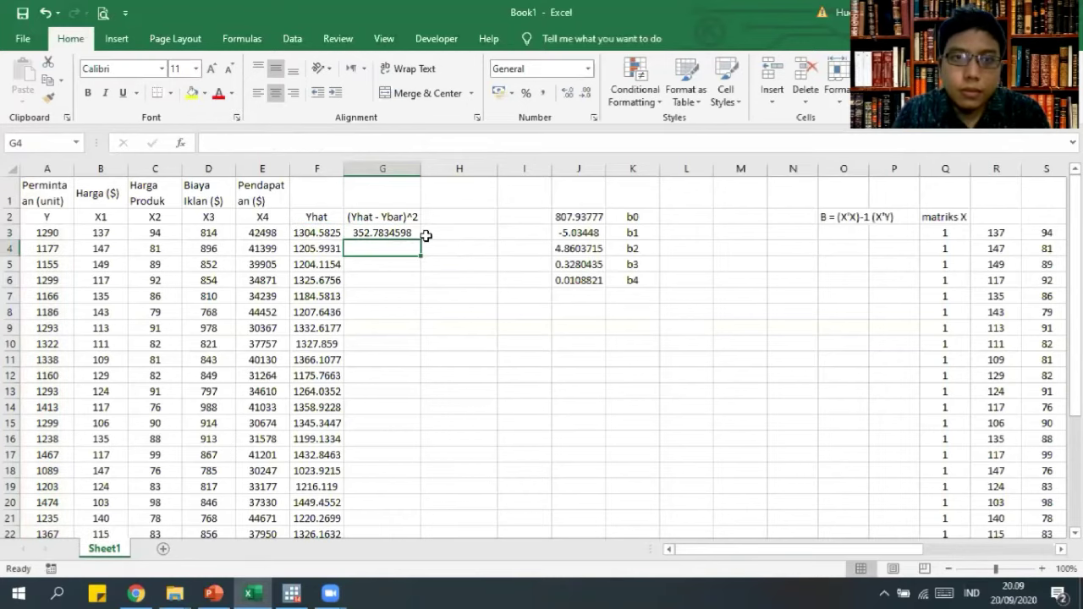
Fill the (Yhat - Ybar)^2 formula from G3 down through all the data rows.
{"action": "left_click", "coordinate": [410, 233]}
{"action": "double_click", "coordinate": [420, 241]}
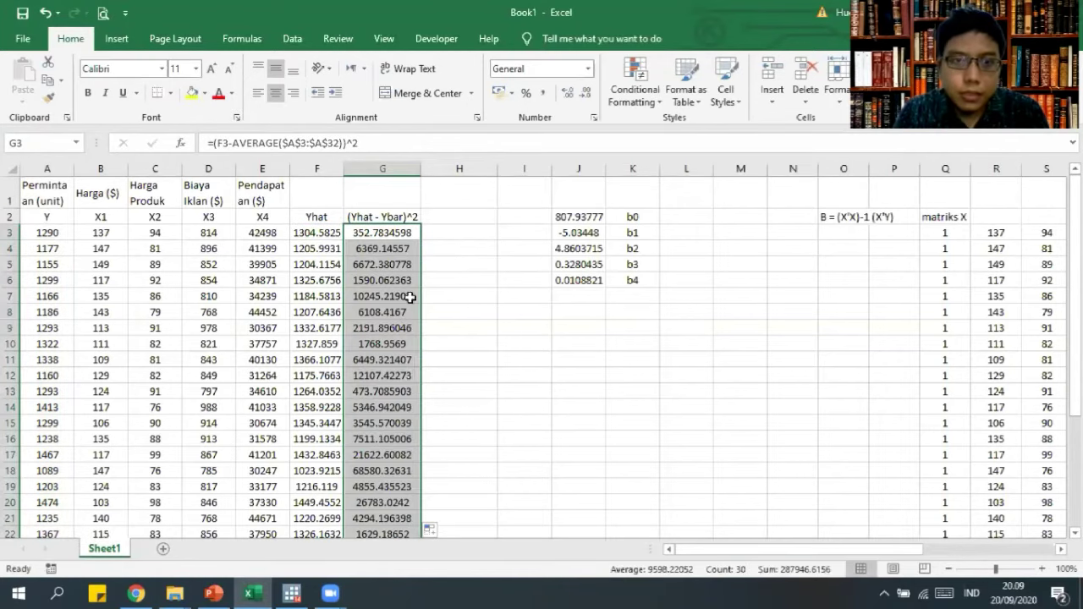
{"action": "left_click", "coordinate": [407, 329]}
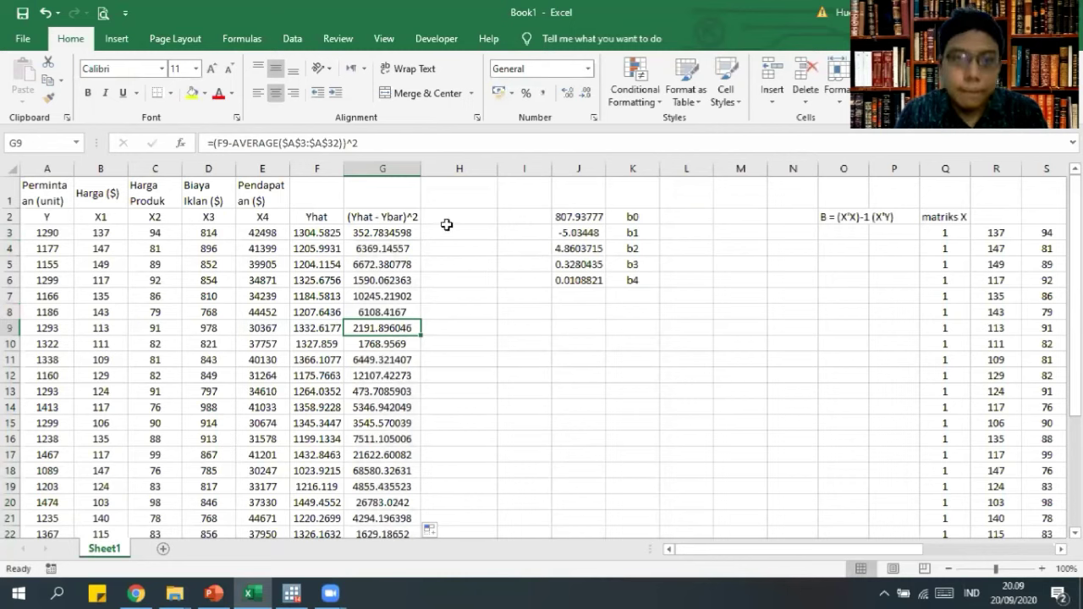
Add the label JKR in G34, below the (Yhat - Ybar)^2 column.
{"action": "key", "text": "ctrl+Down"}
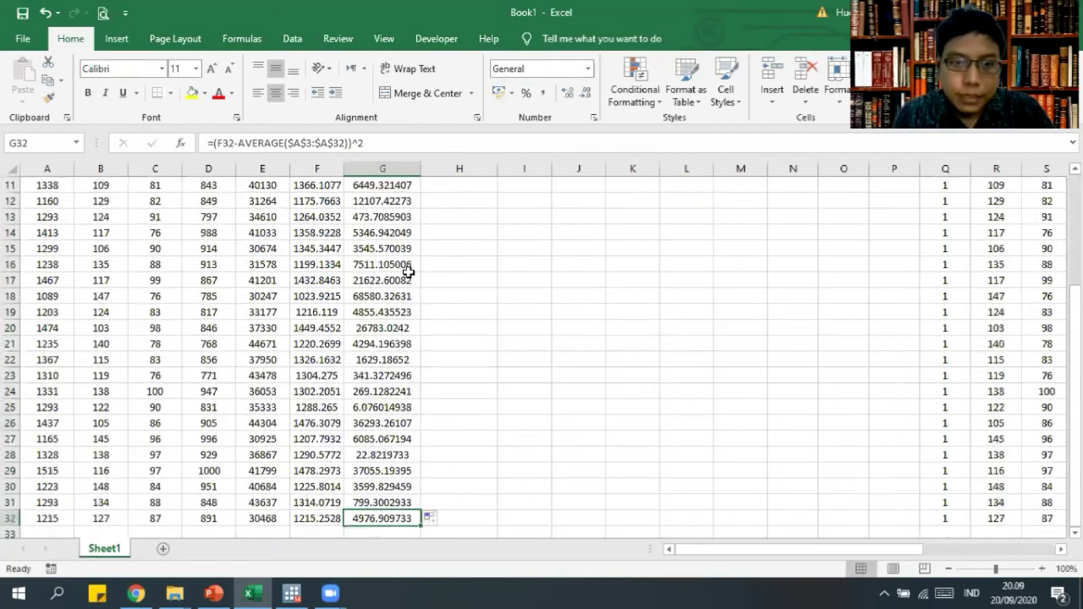
{"action": "key", "text": "Down"}
{"action": "key", "text": "Down"}
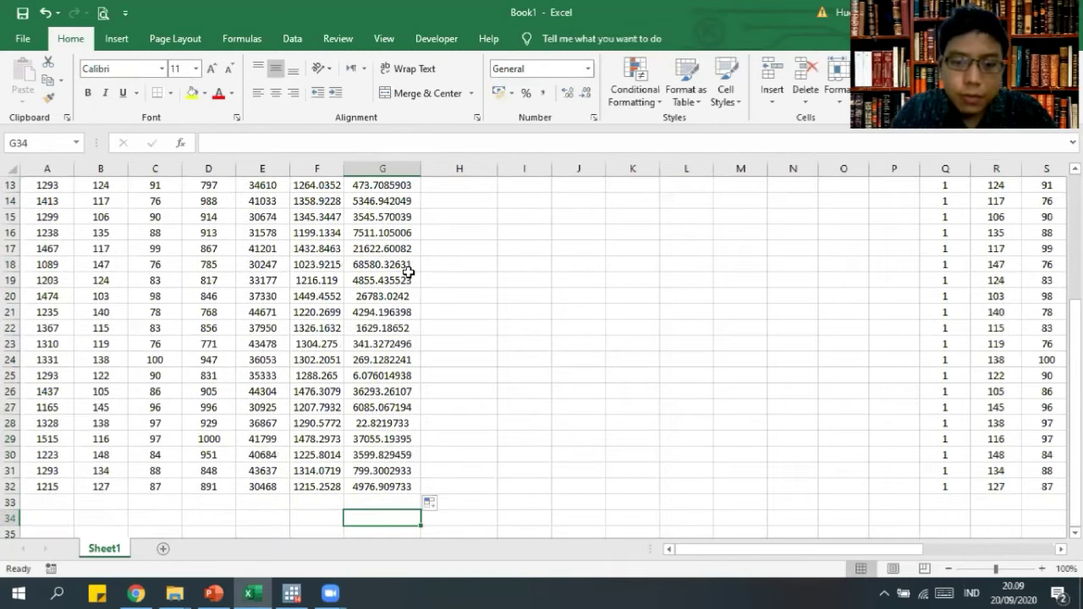
{"action": "type", "text": "JKR"}
{"action": "key", "text": "Return"}
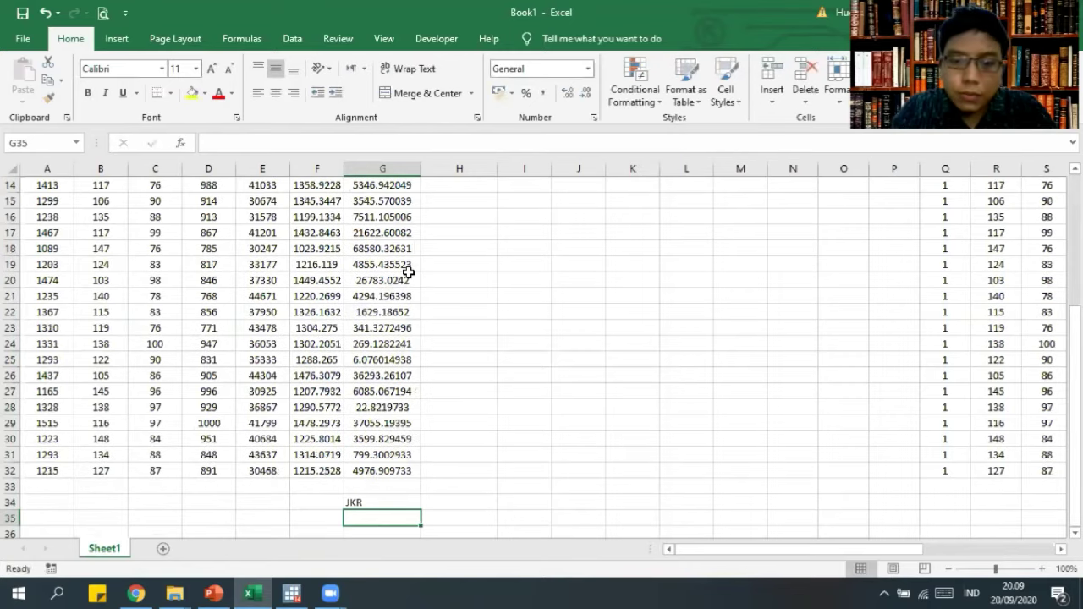
Sum the squared deviations in G35 with =sum(G3:G32).
{"action": "type", "text": "=sum("}
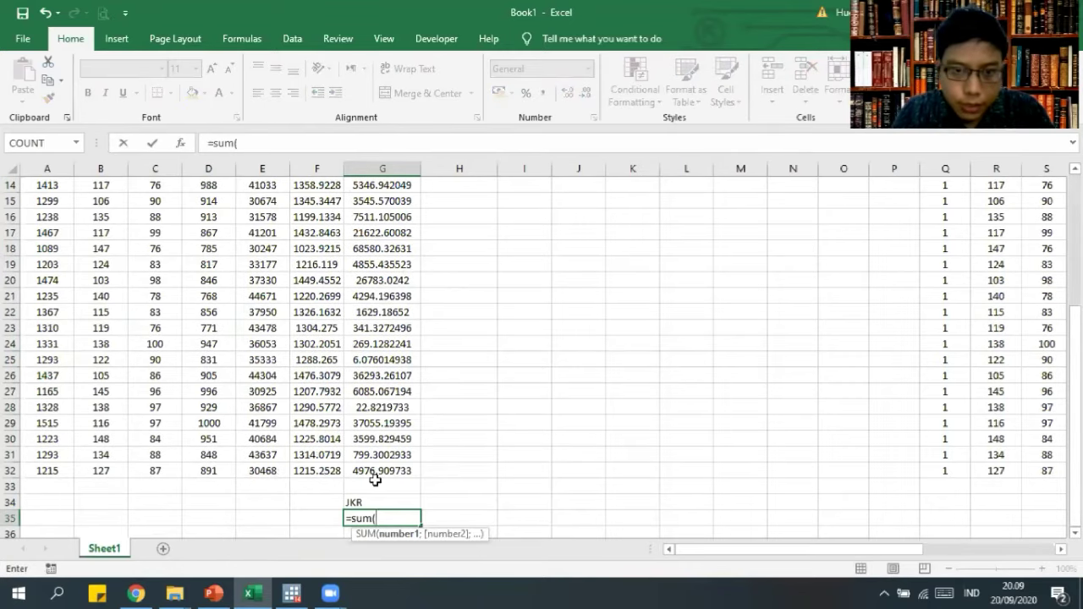
{"action": "left_click", "coordinate": [375, 474]}
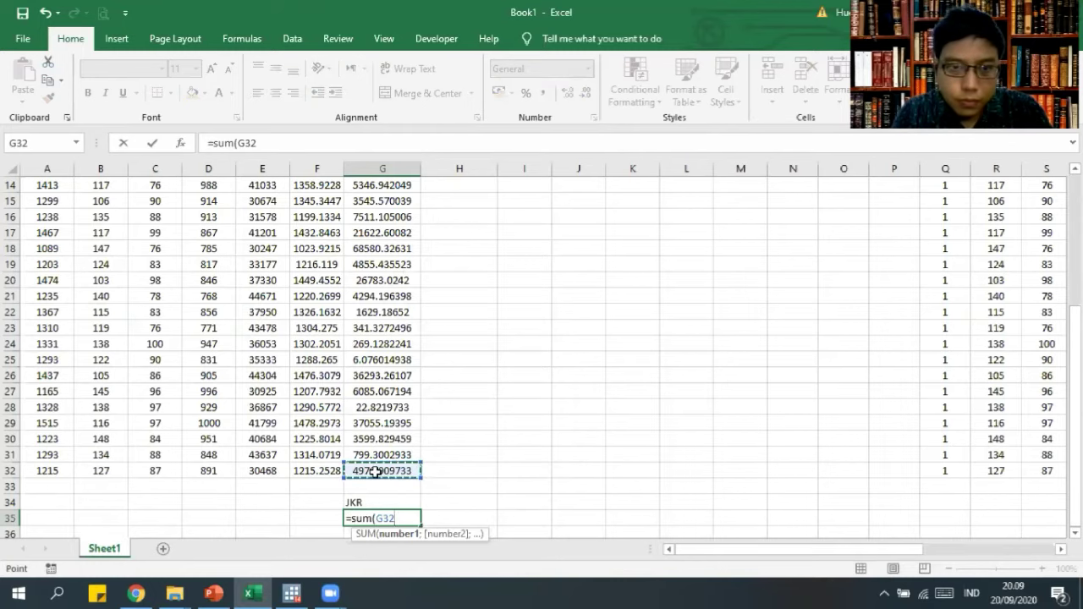
{"action": "left_click_drag", "start_coordinate": [375, 471], "coordinate": [388, 232]}
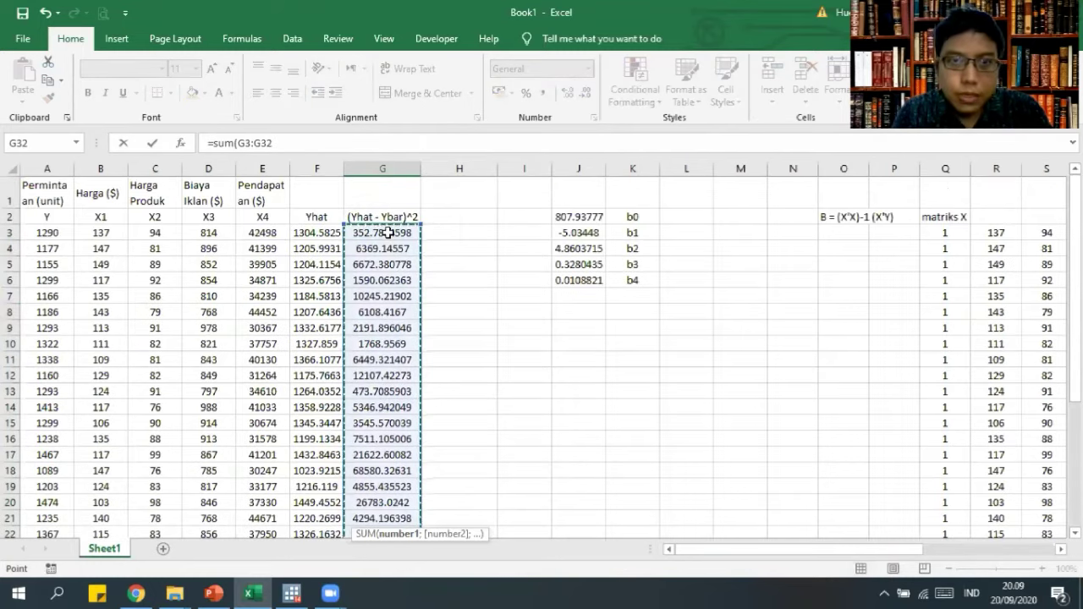
{"action": "type", "text": ")"}
{"action": "key", "text": "Return"}
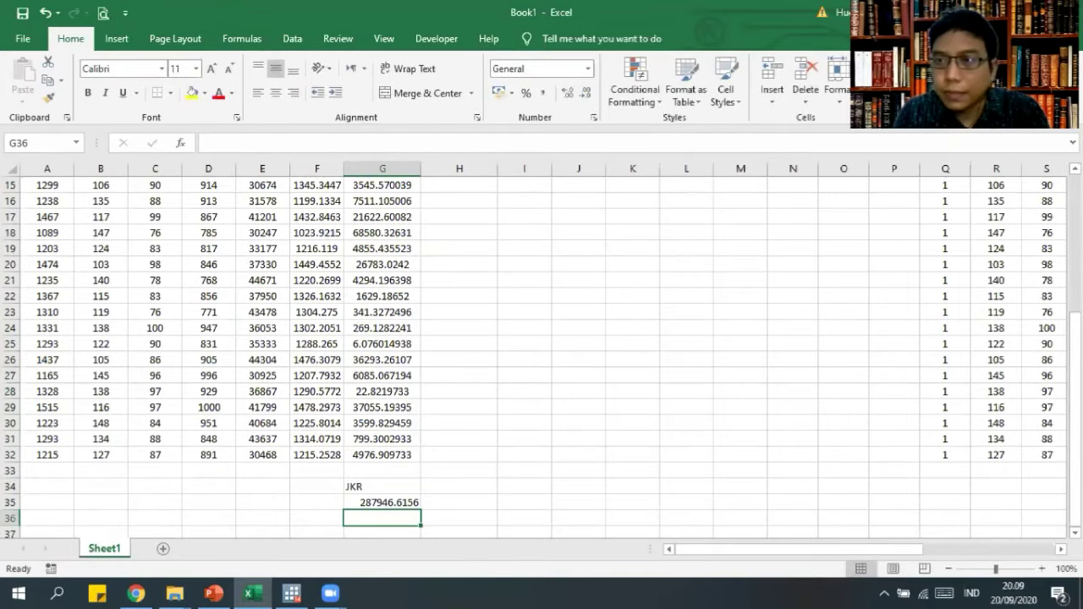
Add the column heading (Yi - Ybar)^2 in H2, beside the (Yhat - Ybar)^2 column.
{"action": "scroll", "coordinate": [500, 212], "scroll_direction": "up", "scroll_amount": 5}
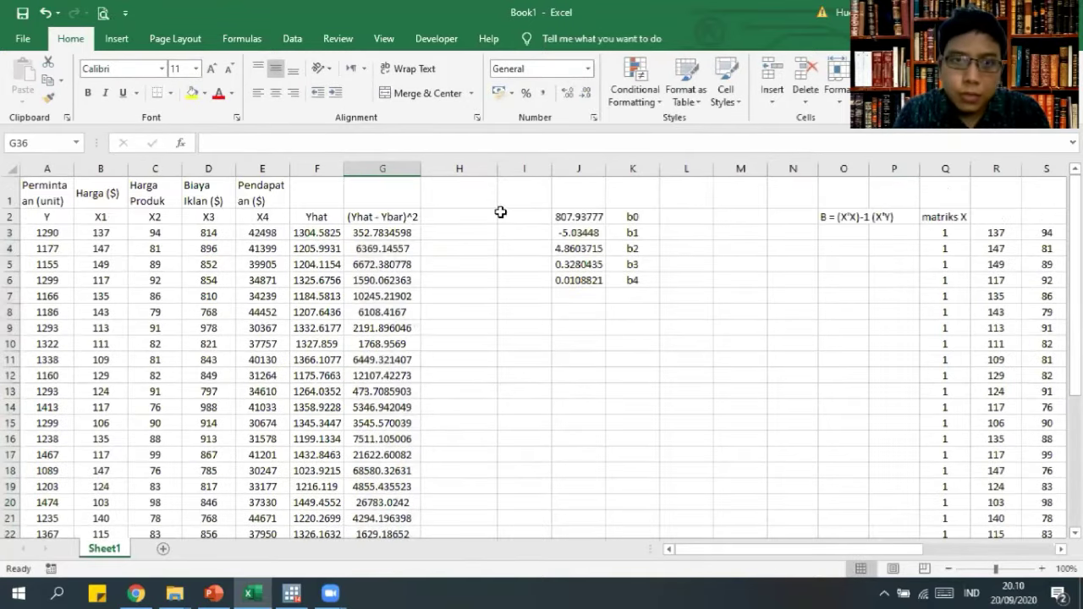
{"action": "left_click", "coordinate": [457, 218]}
{"action": "type", "text": "("}
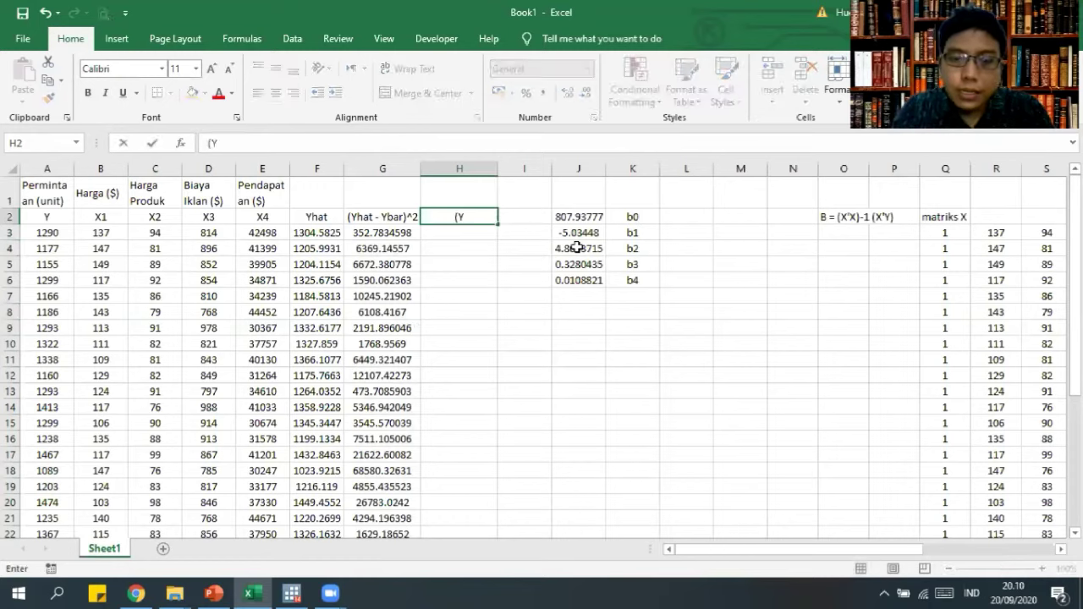
{"action": "type", "text": "Yi -"}
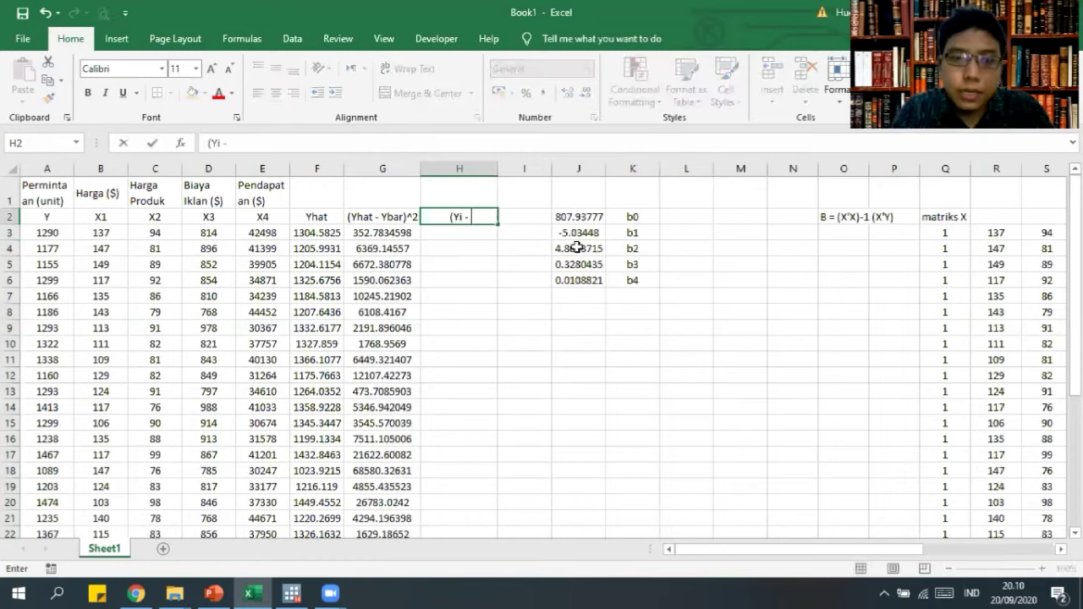
{"action": "type", "text": " Ybar)^2"}
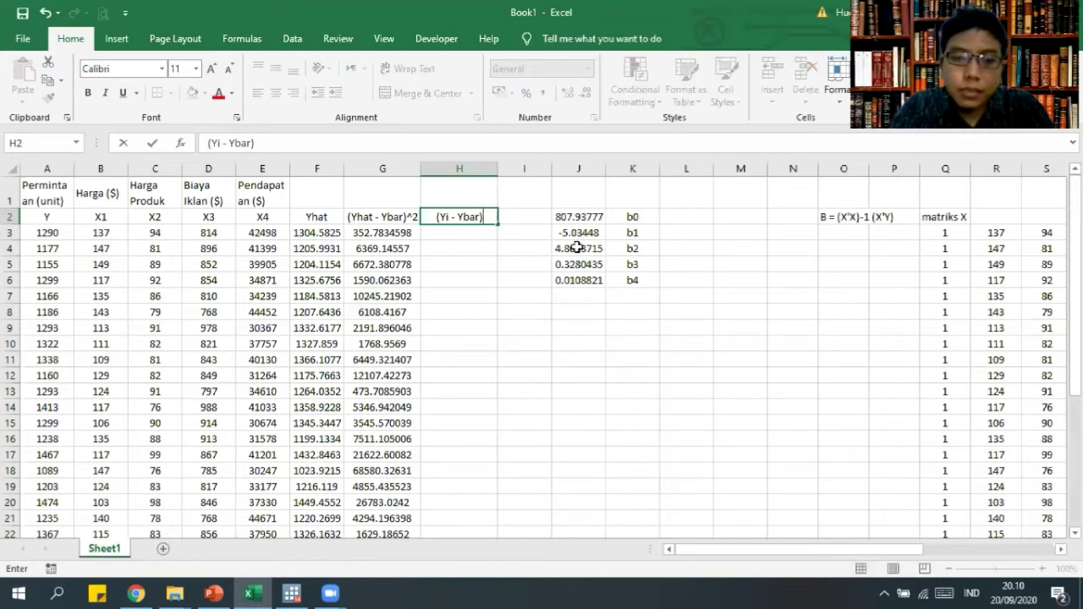
{"action": "key", "text": "Return"}
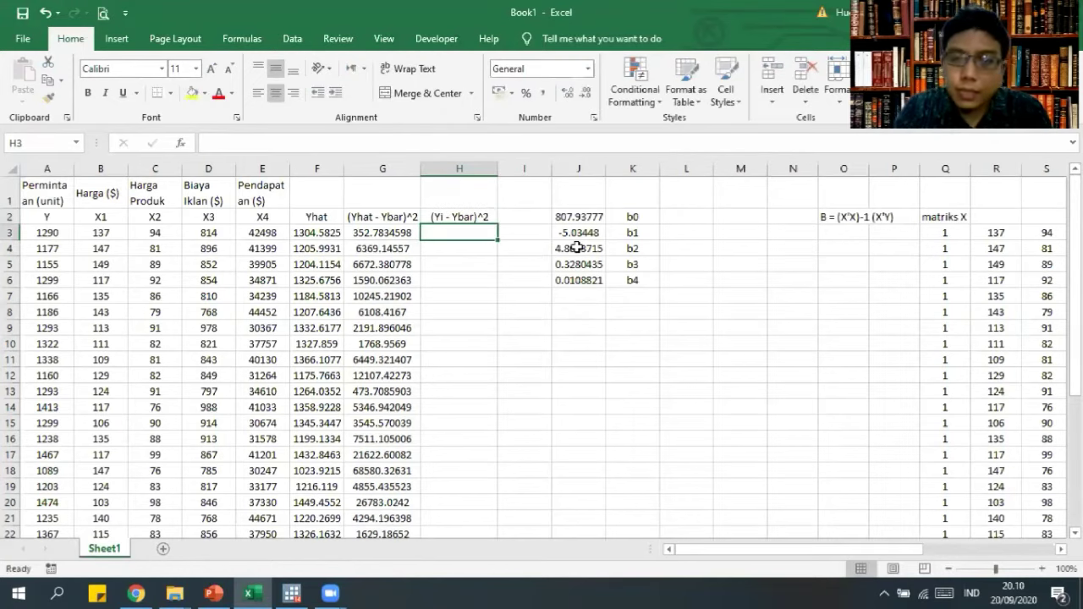
Write the squared deviation formula =(A3-average(A3:A32))^2 in H3.
{"action": "type", "text": "="}
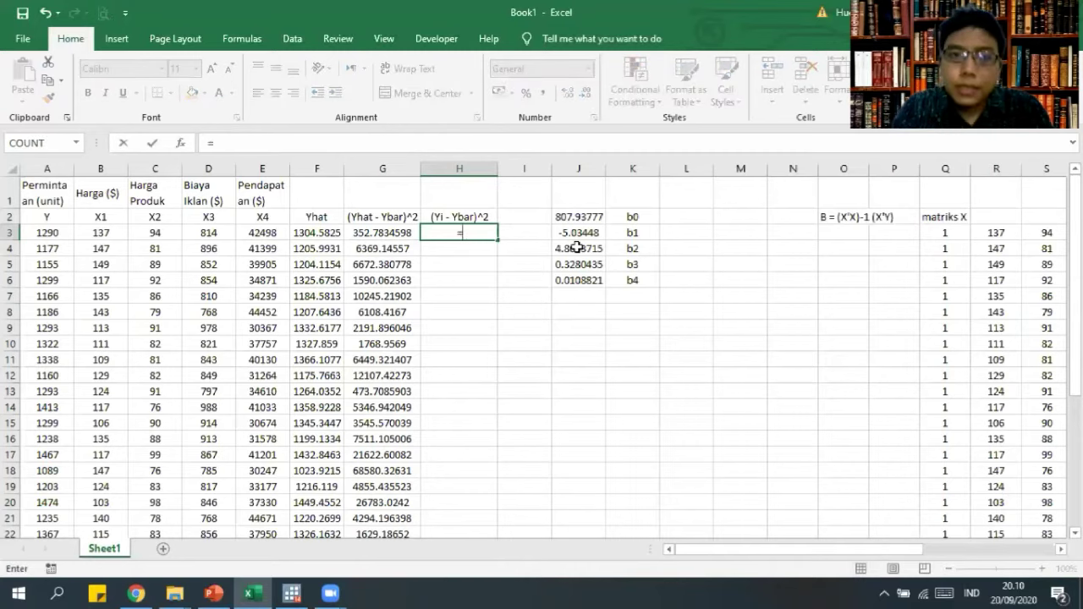
{"action": "type", "text": "("}
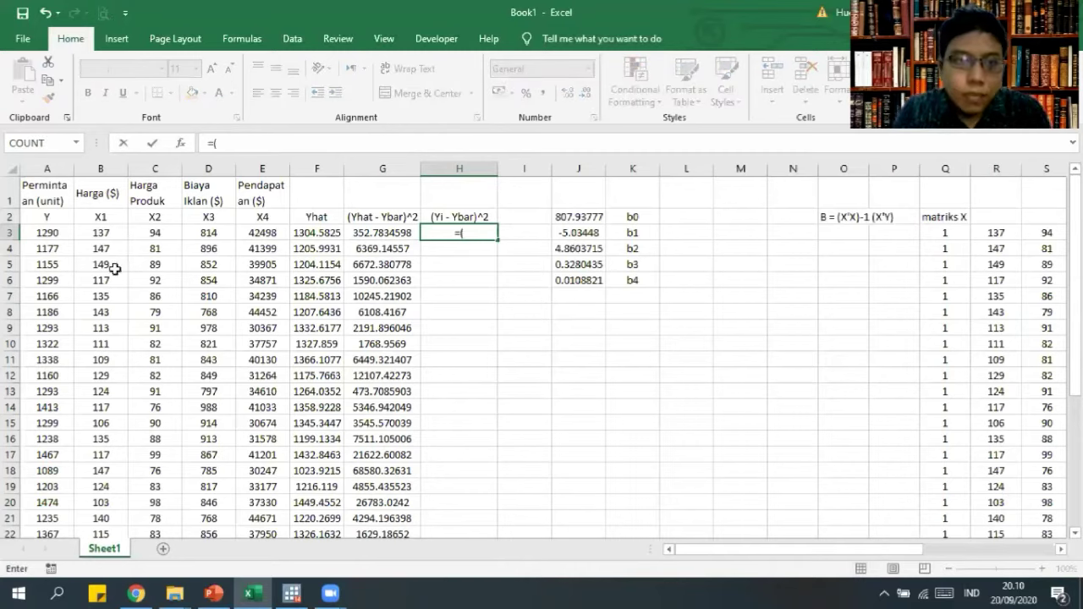
{"action": "left_click", "coordinate": [46, 232]}
{"action": "type", "text": "-"}
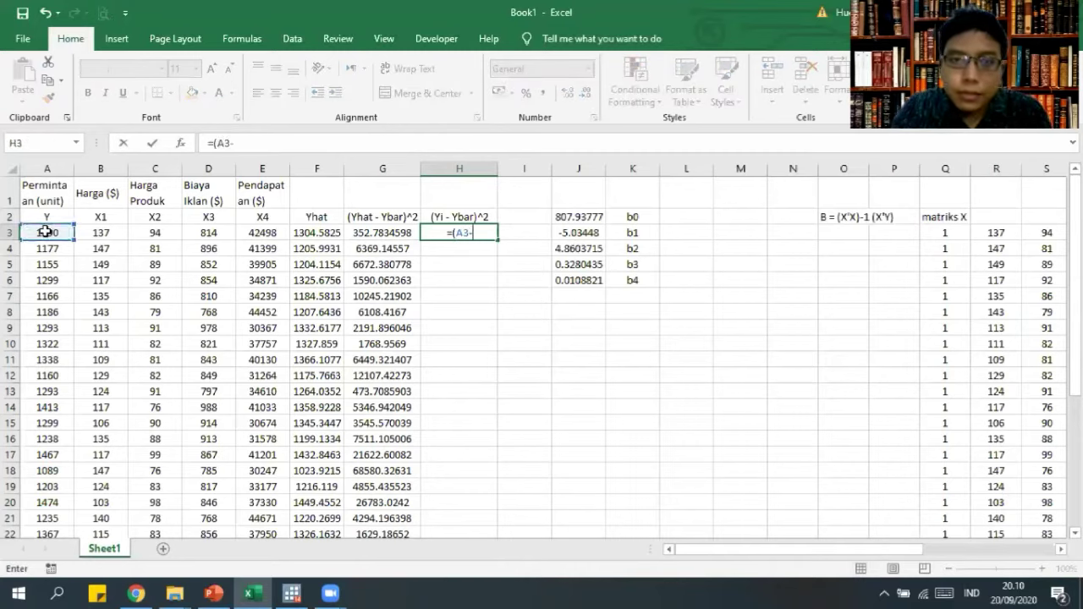
{"action": "type", "text": "avera"}
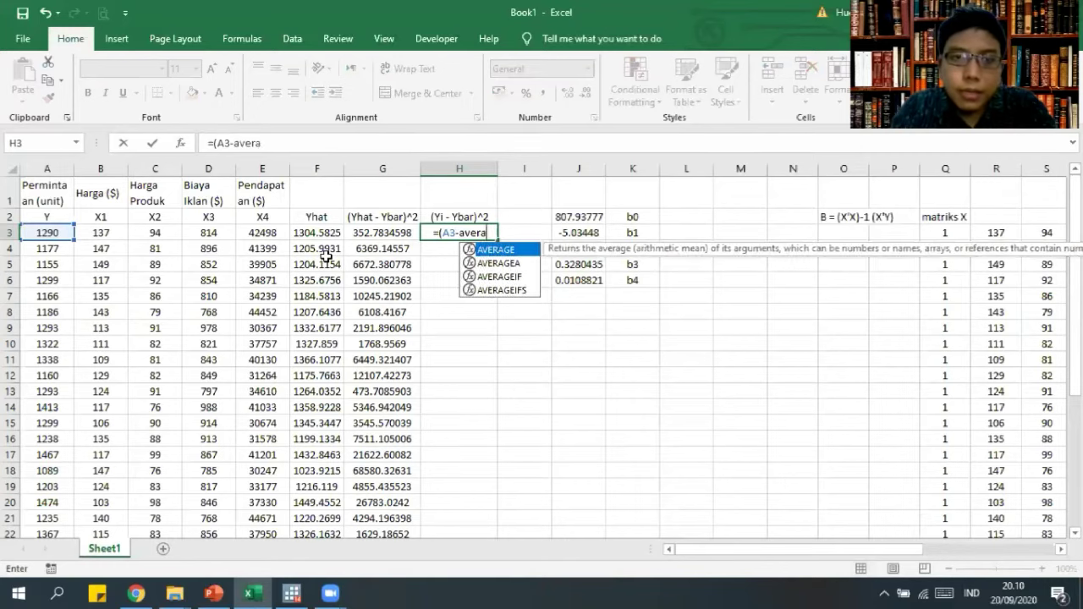
{"action": "type", "text": "ge("}
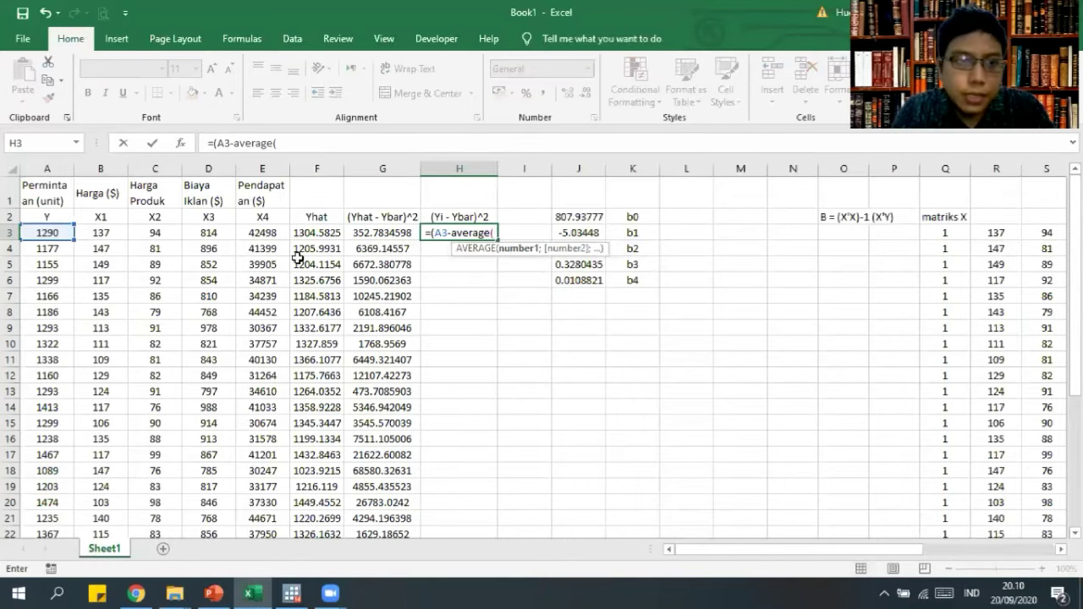
{"action": "left_click", "coordinate": [51, 231]}
{"action": "key", "text": "ctrl+shift+Down"}
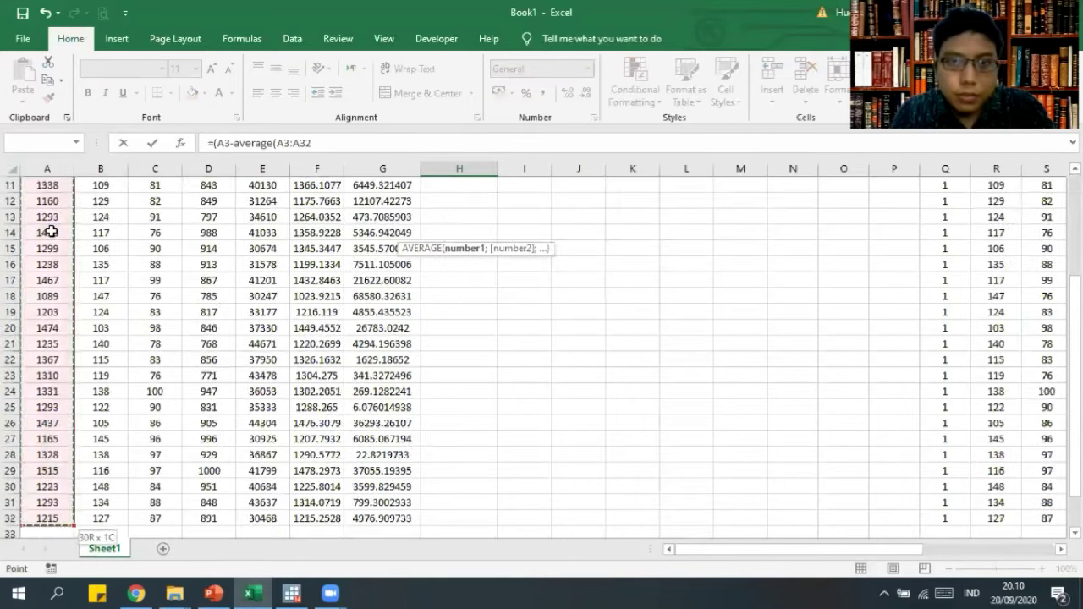
{"action": "type", "text": ")"}
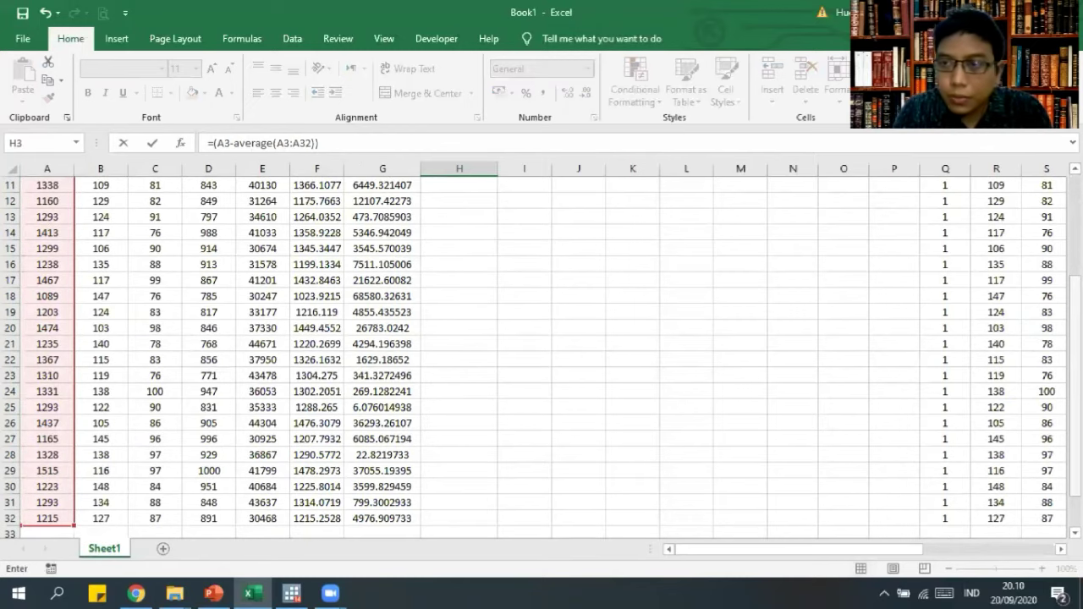
{"action": "scroll", "coordinate": [1054, 266], "scroll_direction": "up", "scroll_amount": 4}
{"action": "type", "text": ")^2"}
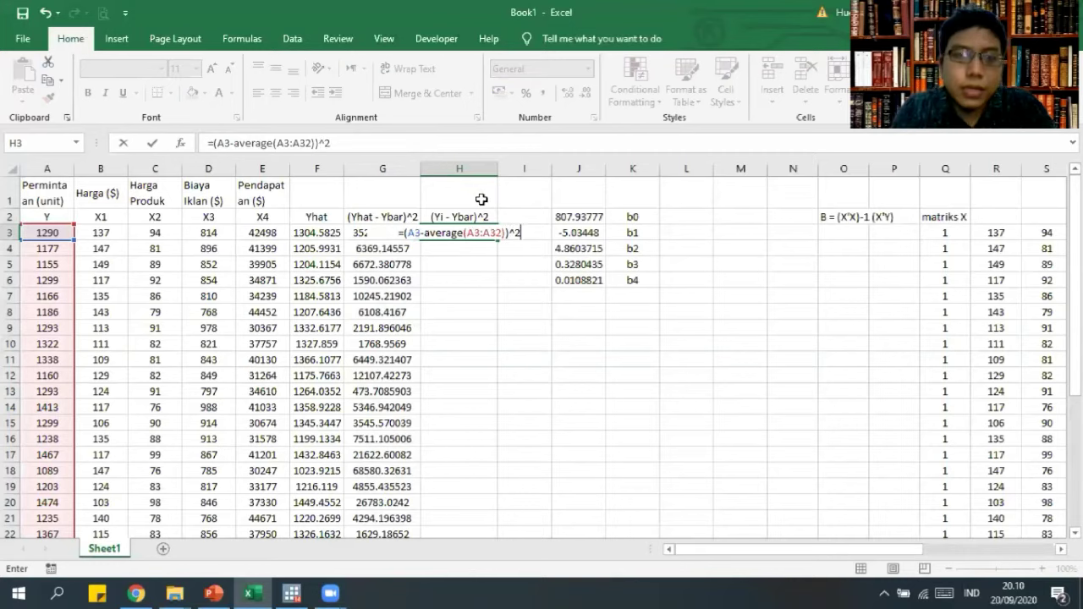
Make the averaged Y range in the H3 formula absolute as $A$3:$A$32 and fill the formula down through all the data rows.
{"action": "left_click", "coordinate": [281, 142]}
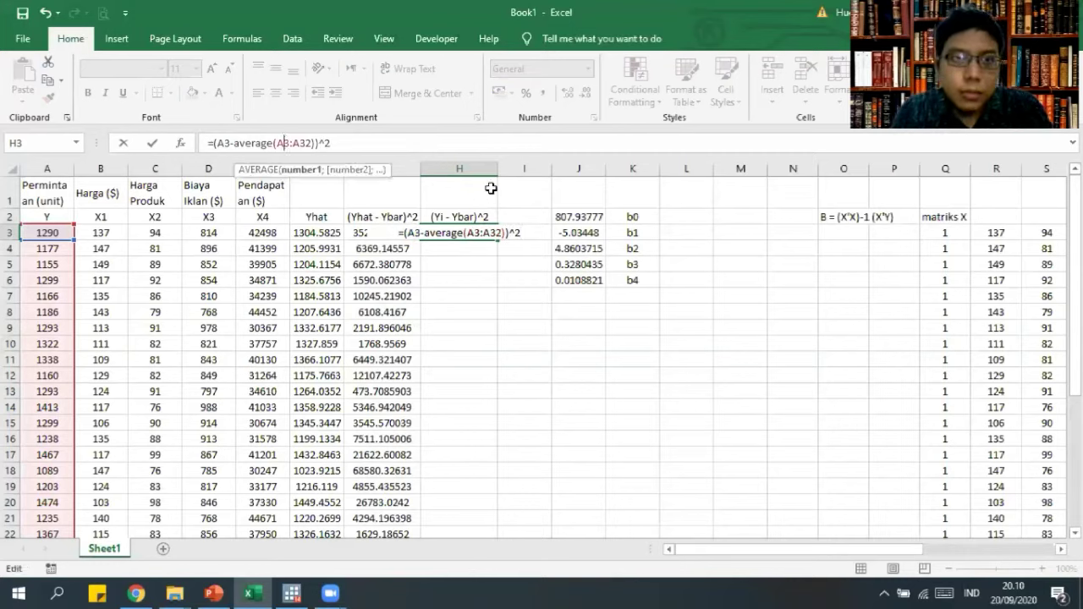
{"action": "type", "text": "$"}
{"action": "key", "text": "Right"}
{"action": "type", "text": "$"}
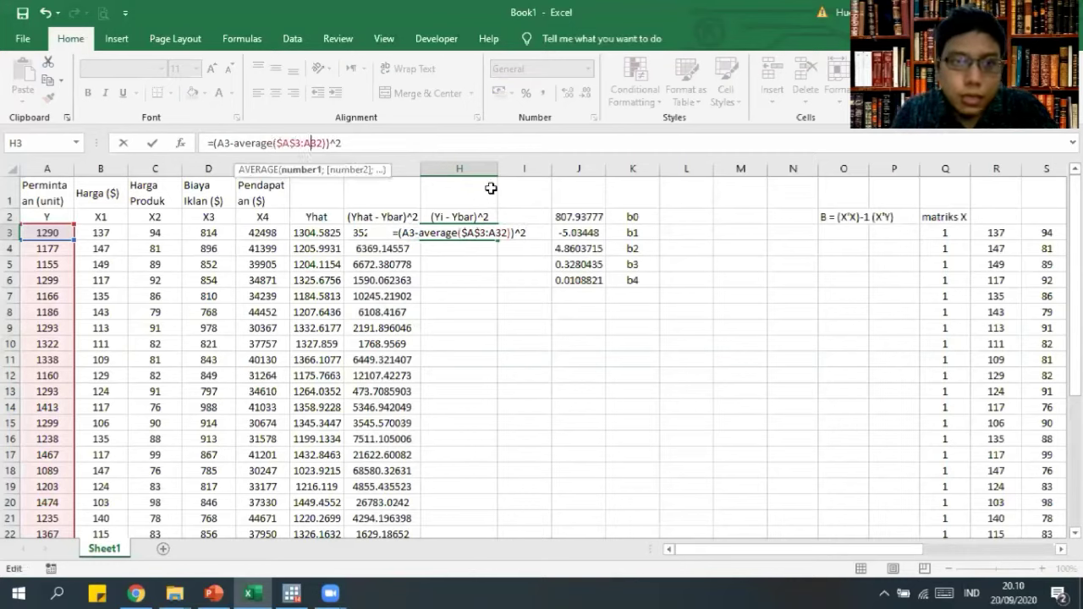
{"action": "type", "text": "$"}
{"action": "key", "text": "Right"}
{"action": "type", "text": "$"}
{"action": "key", "text": "Return"}
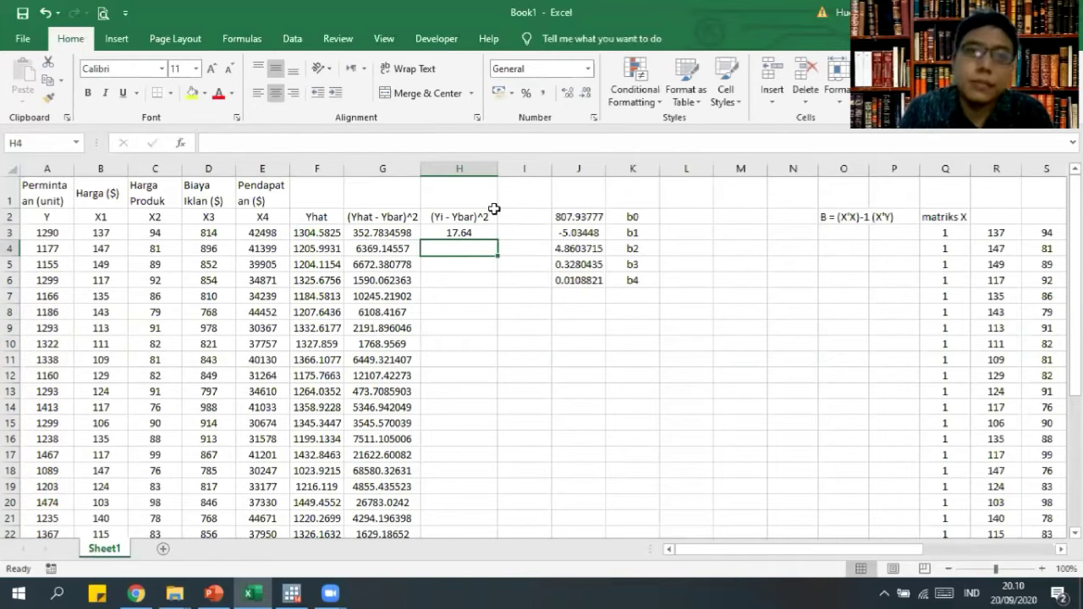
{"action": "left_click", "coordinate": [471, 228]}
{"action": "double_click", "coordinate": [499, 239]}
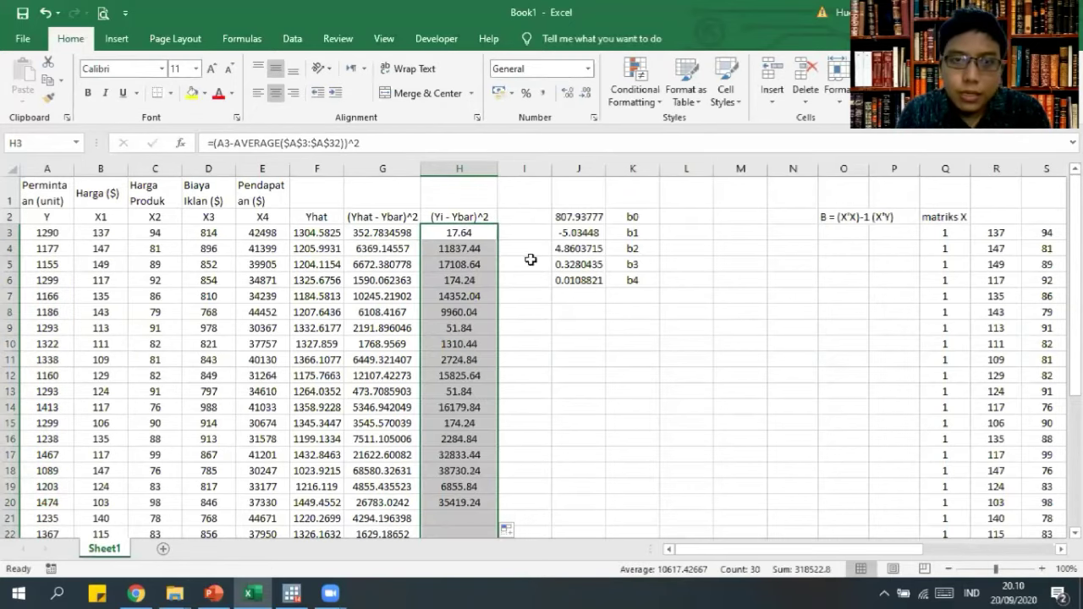
Add the label JKT in H34 and sum the (Yi - Ybar)^2 values H3:H32 in H35.
{"action": "scroll", "coordinate": [507, 355], "scroll_direction": "down", "scroll_amount": 4}
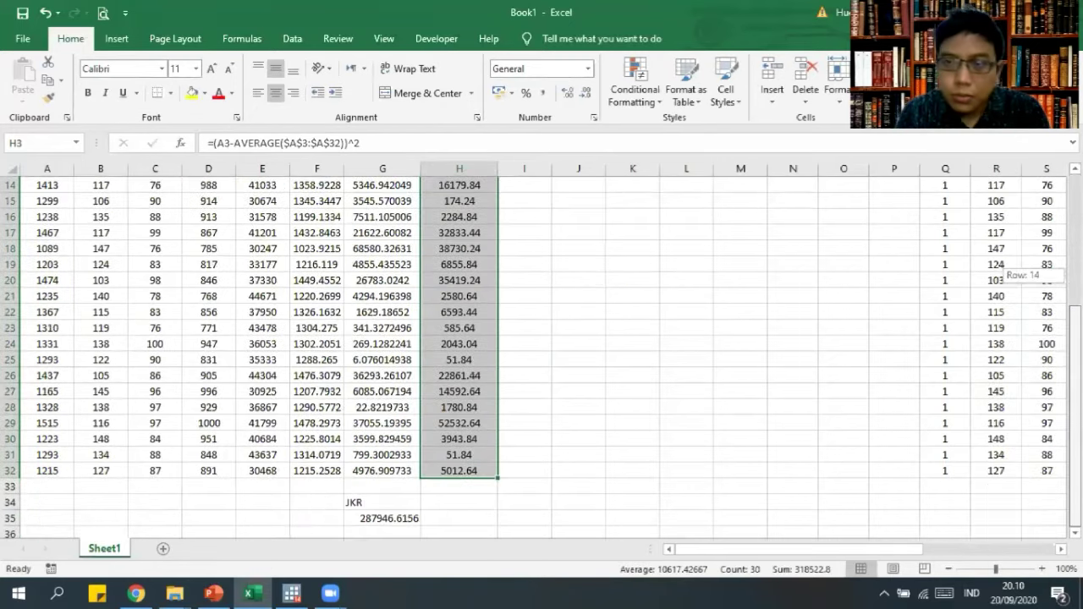
{"action": "left_click", "coordinate": [450, 500]}
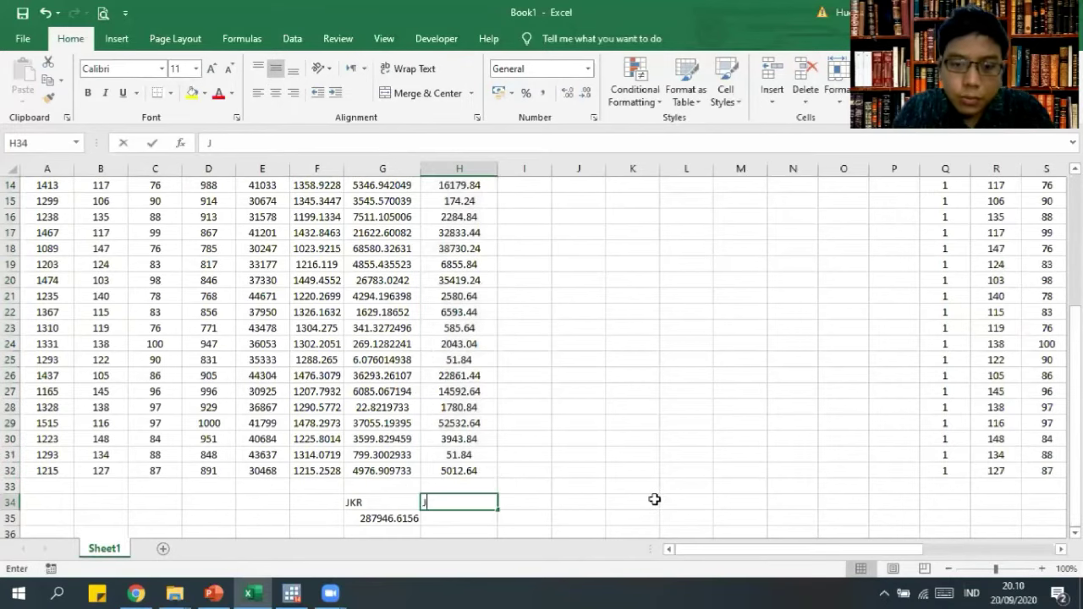
{"action": "type", "text": "JKT"}
{"action": "key", "text": "Return"}
{"action": "type", "text": "=su"}
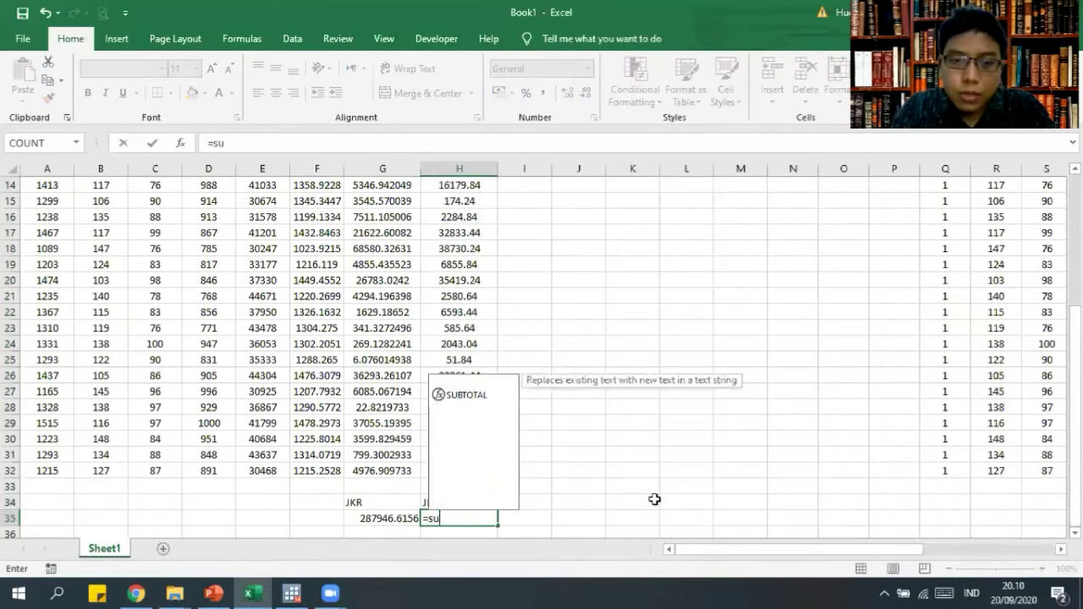
{"action": "type", "text": "m("}
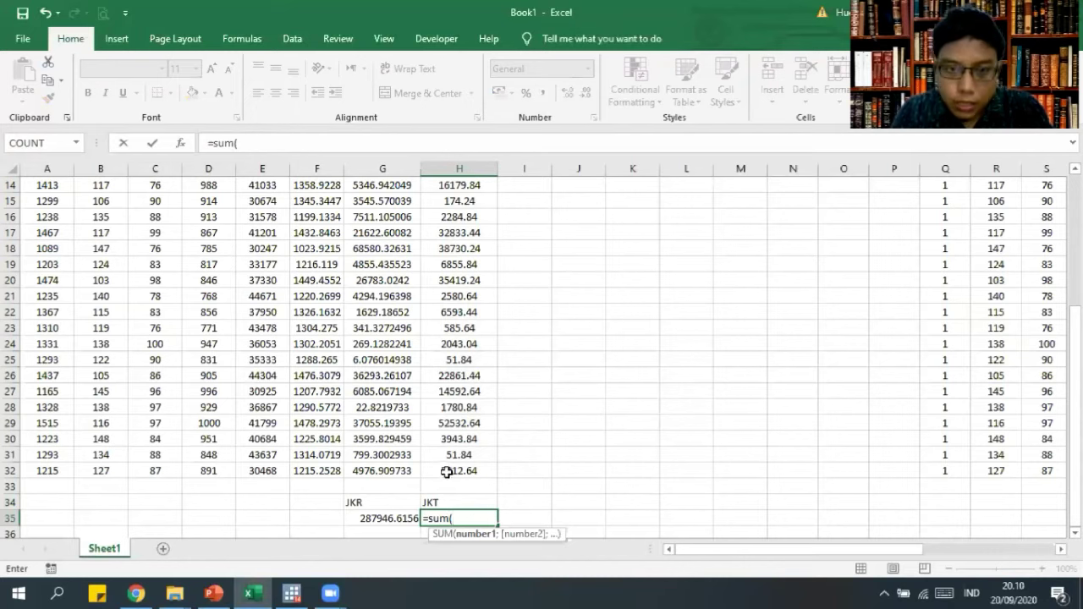
{"action": "left_click_drag", "start_coordinate": [445, 470], "coordinate": [455, 228]}
{"action": "key", "text": "Return"}
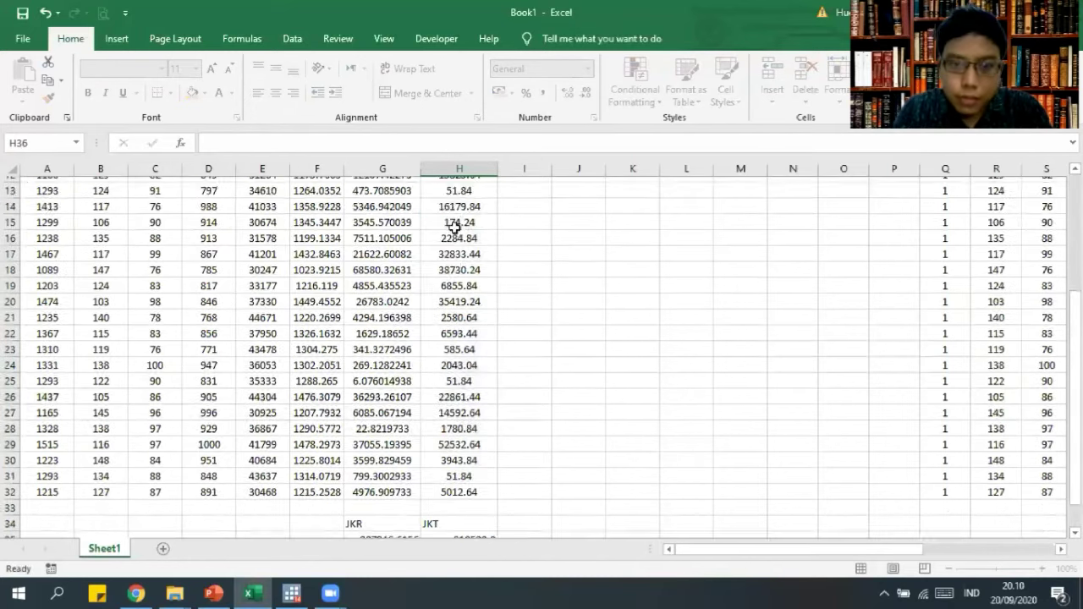
Start an ANOVA table below the coefficients with the headings Sumber in J8 and JK in K8.
{"action": "left_click_drag", "start_coordinate": [1074, 397], "coordinate": [1075, 394]}
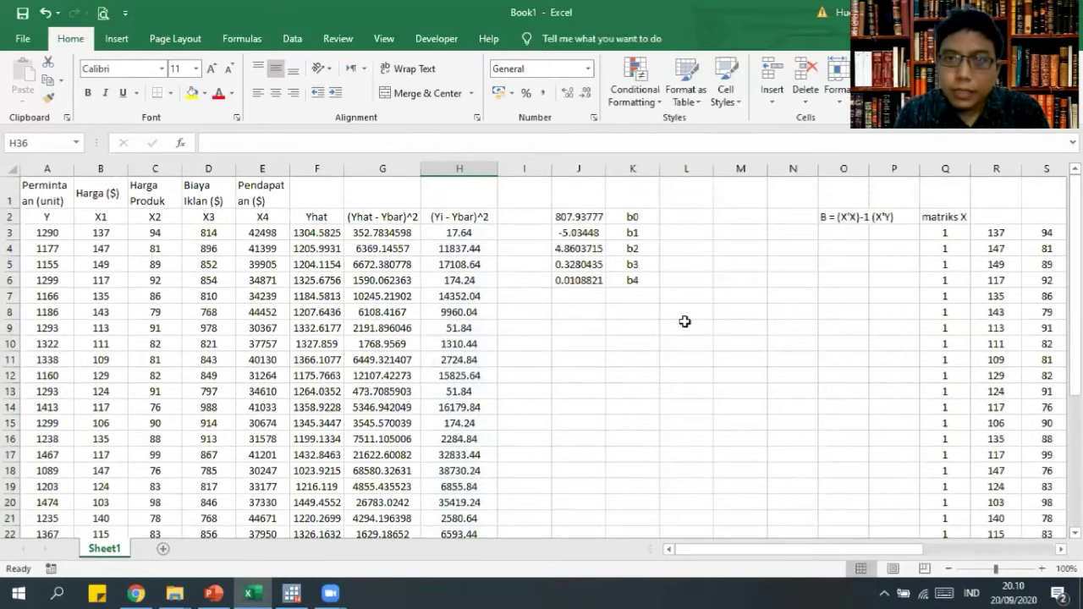
{"action": "left_click", "coordinate": [573, 318]}
{"action": "type", "text": "Sumber"}
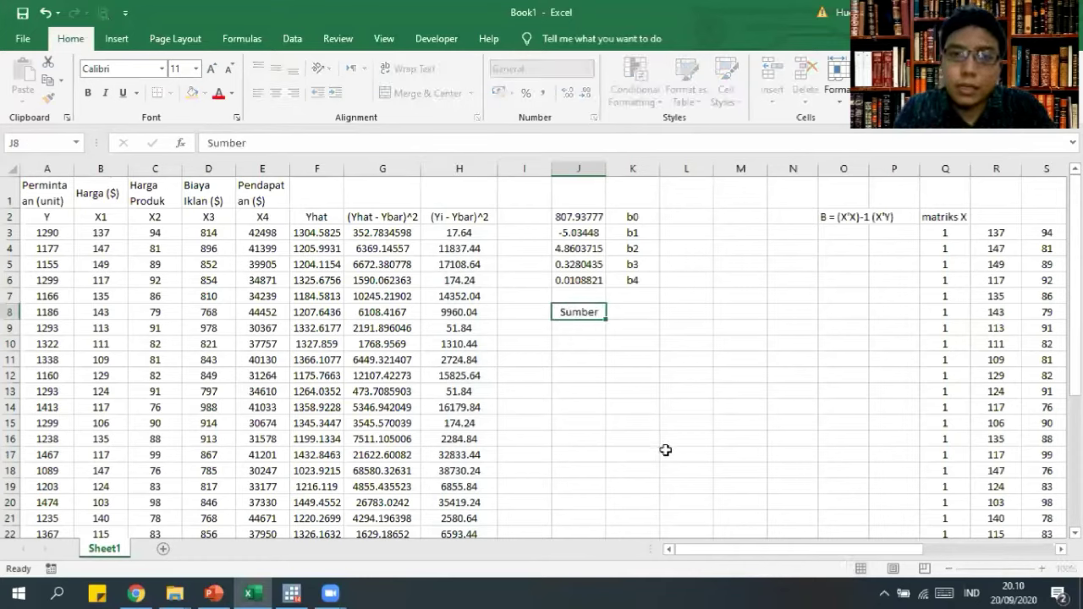
{"action": "key", "text": "Return"}
{"action": "left_click", "coordinate": [631, 311]}
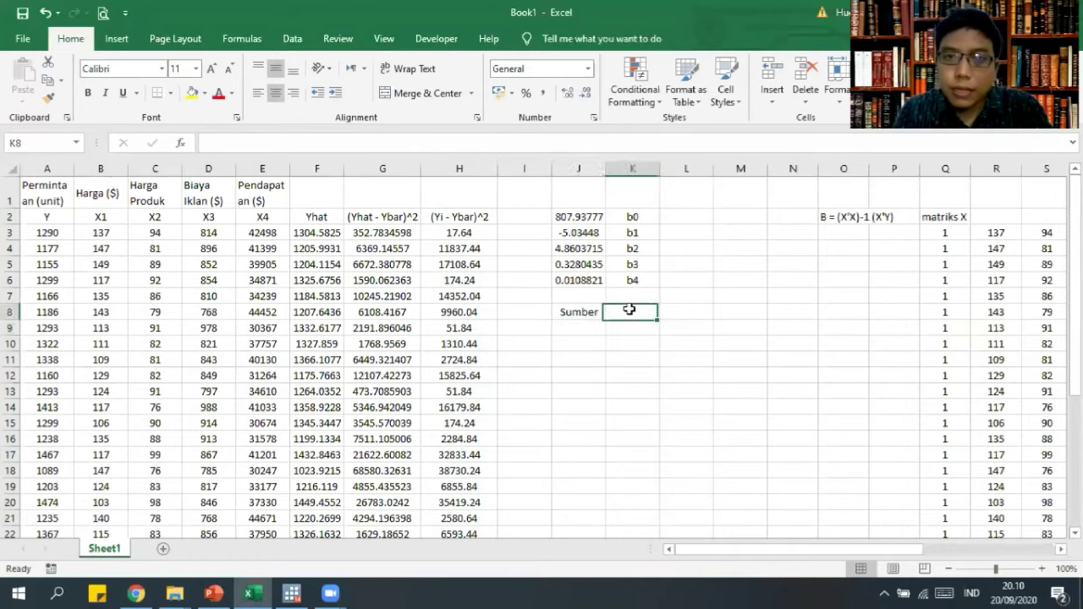
{"action": "type", "text": "JK"}
{"action": "key", "text": "Return"}
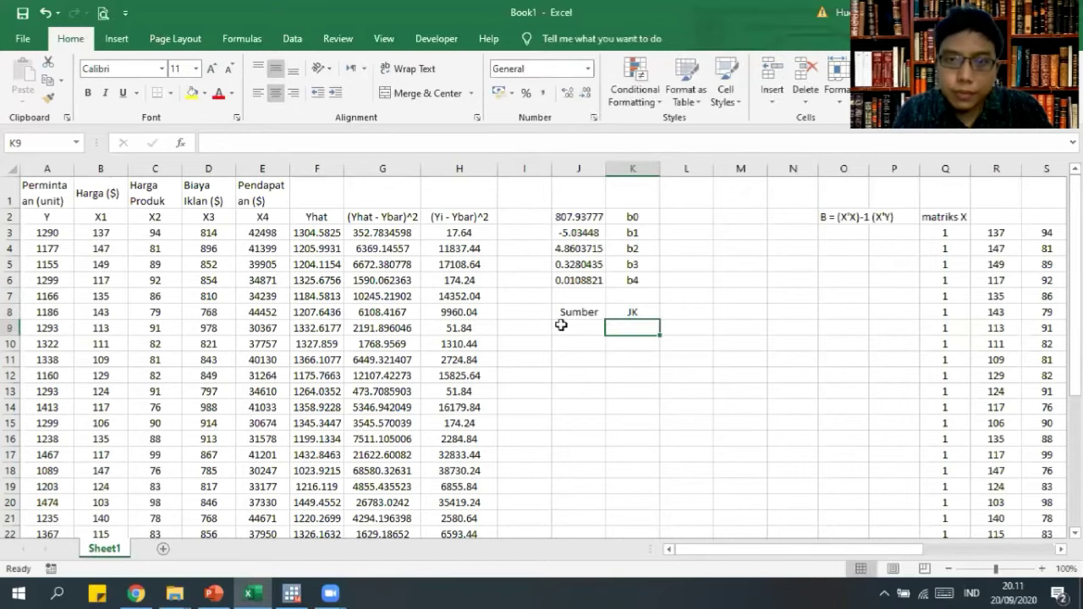
Enter the row labels Regresi, Sisaan and Total in J9:J11 under Sumber.
{"action": "left_click", "coordinate": [563, 326]}
{"action": "type", "text": "Regresi"}
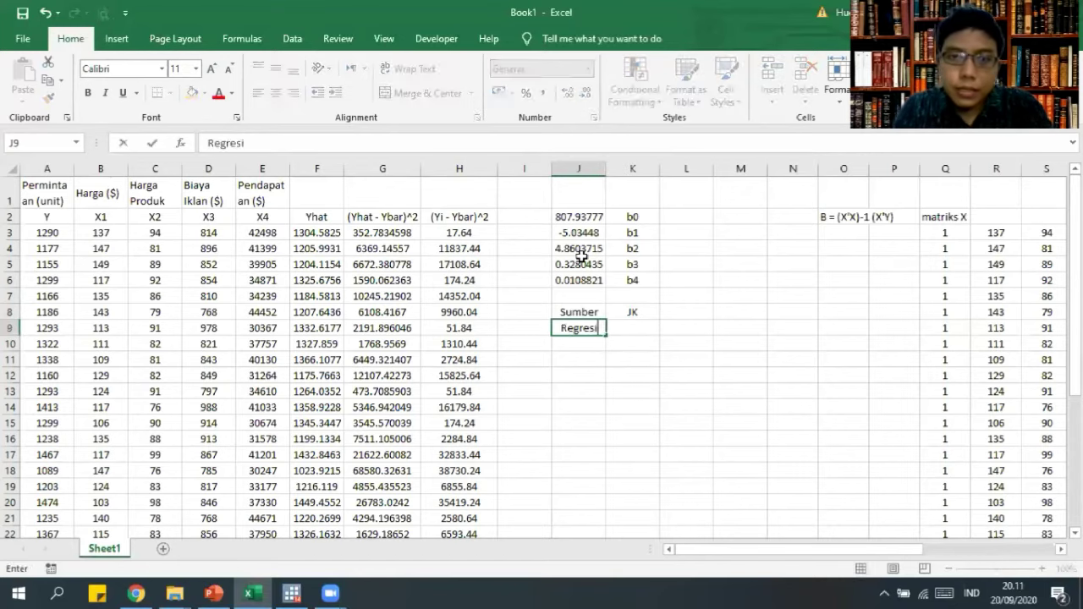
{"action": "key", "text": "Return"}
{"action": "type", "text": "Sisaan"}
{"action": "key", "text": "ctrl+Return"}
{"action": "key", "text": "Return"}
{"action": "type", "text": "Total"}
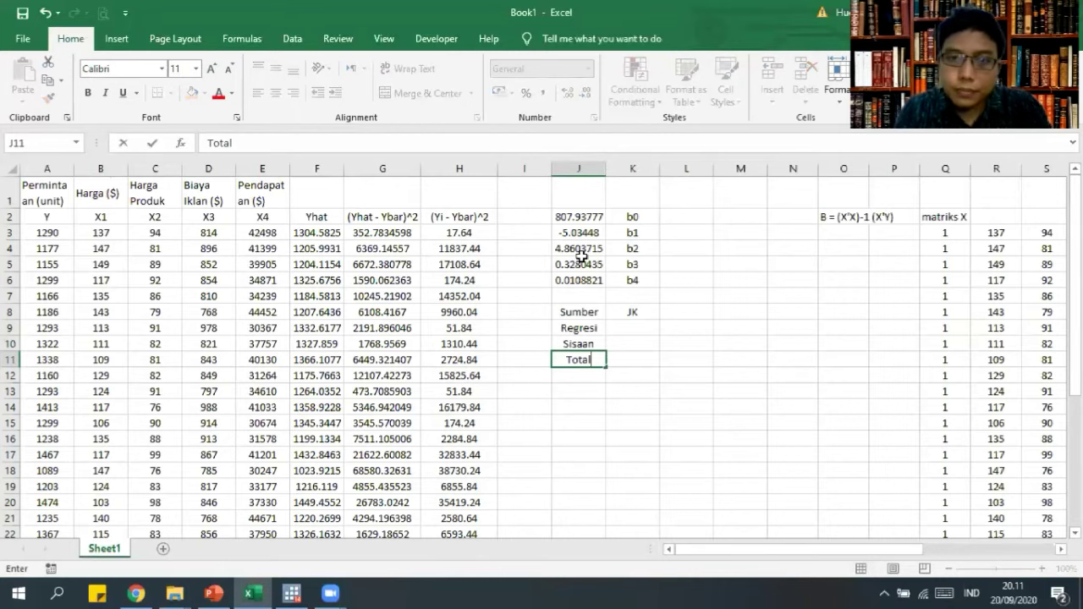
{"action": "key", "text": "Return"}
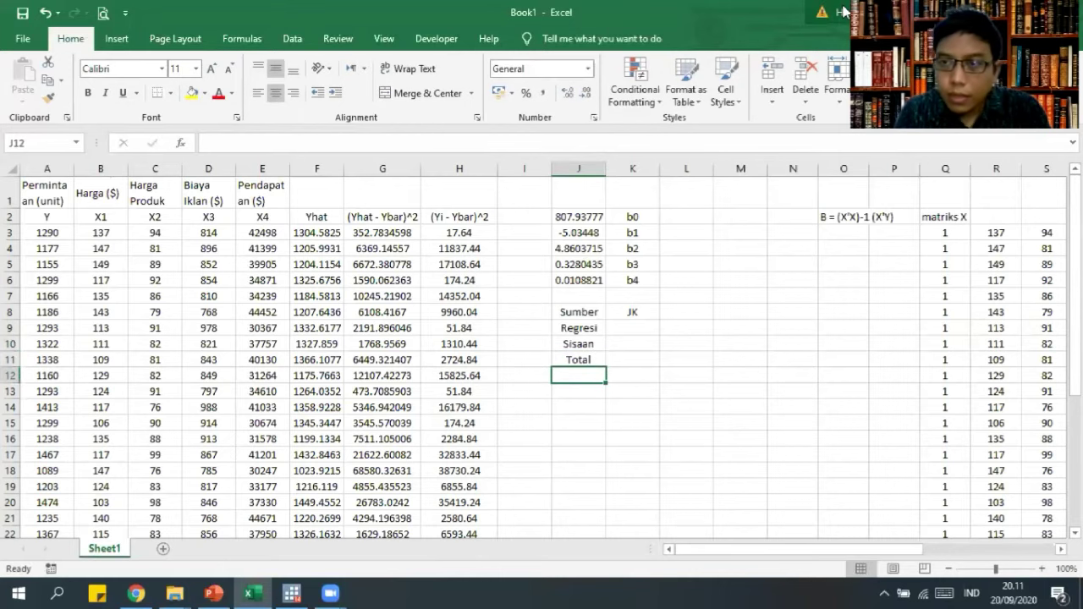
Copy the JKR and JKT sums from G35:H35 and paste them as values starting in K9, in the Regresi row.
{"action": "scroll", "coordinate": [571, 499], "scroll_direction": "down", "scroll_amount": 4}
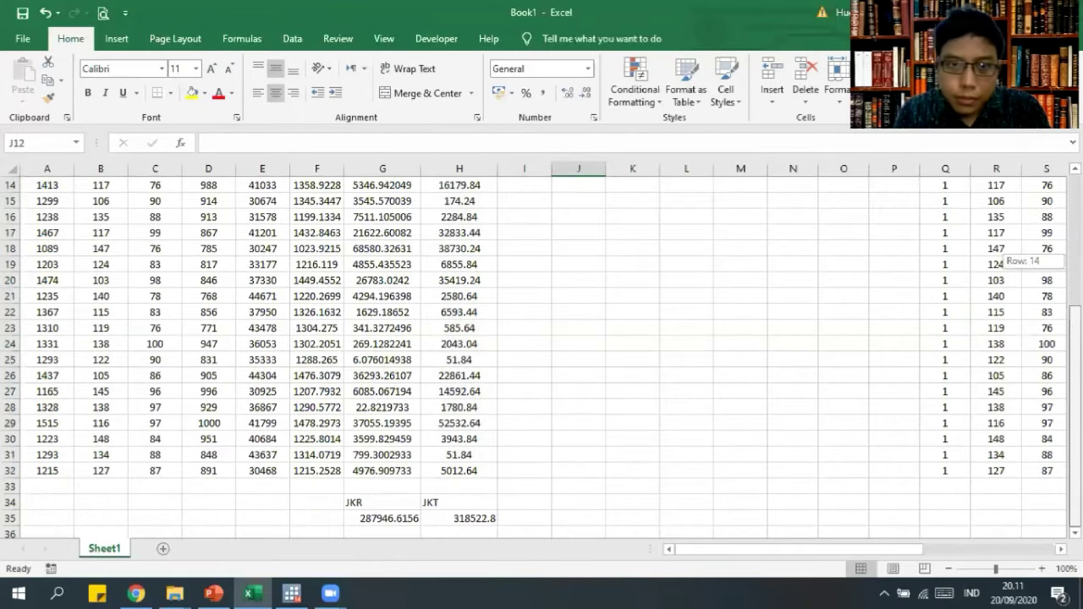
{"action": "left_click", "coordinate": [373, 520]}
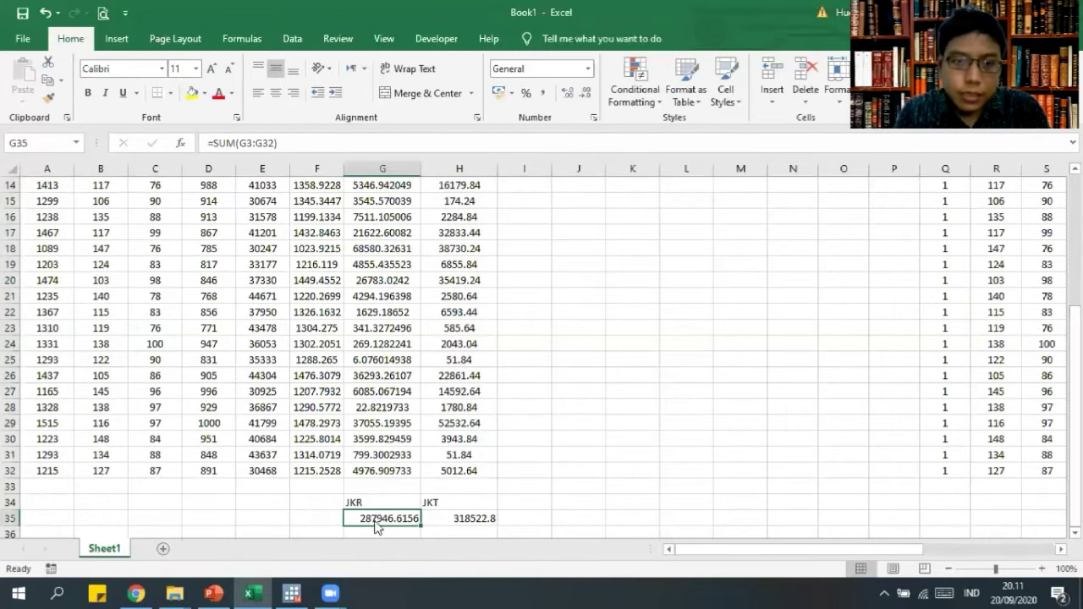
{"action": "right_click", "coordinate": [377, 528]}
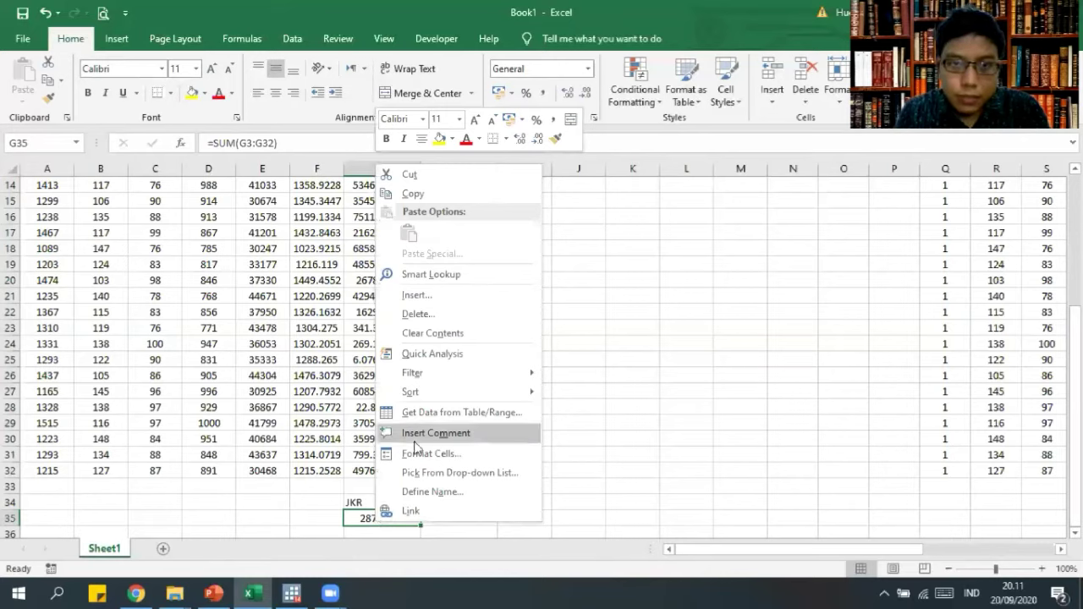
{"action": "left_click", "coordinate": [378, 523]}
{"action": "left_click_drag", "start_coordinate": [412, 525], "coordinate": [474, 522]}
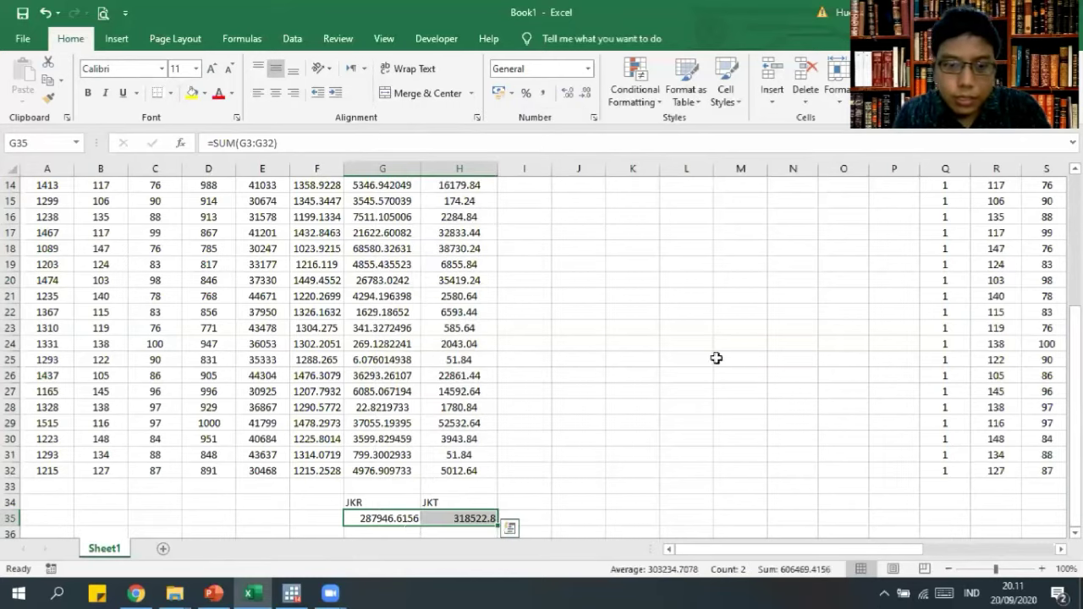
{"action": "key", "text": "ctrl+c"}
{"action": "scroll", "coordinate": [986, 309], "scroll_direction": "up", "scroll_amount": 5}
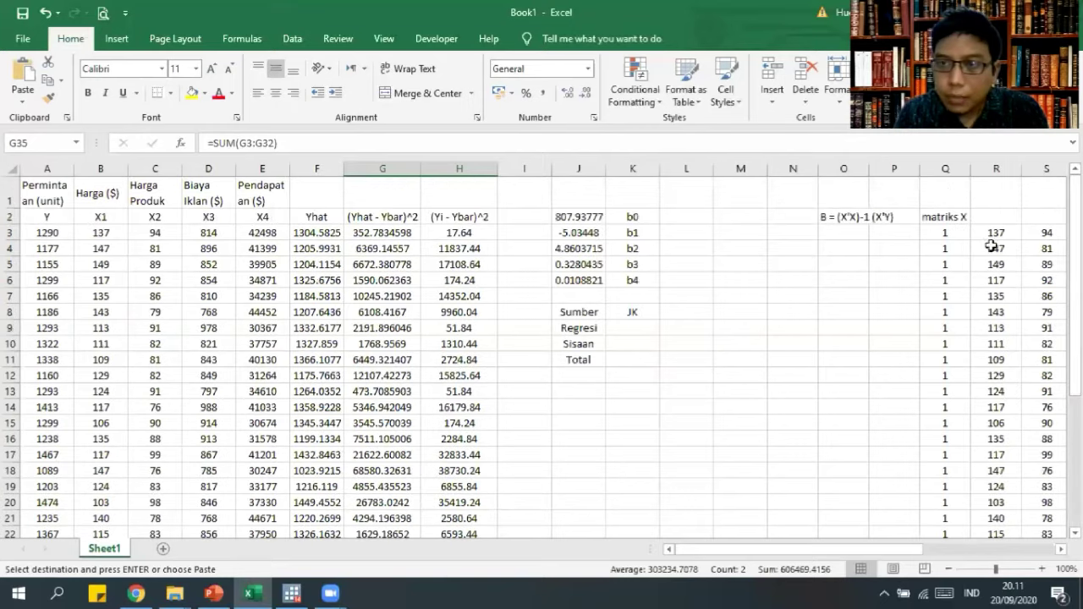
{"action": "left_click", "coordinate": [629, 328]}
{"action": "right_click", "coordinate": [629, 328]}
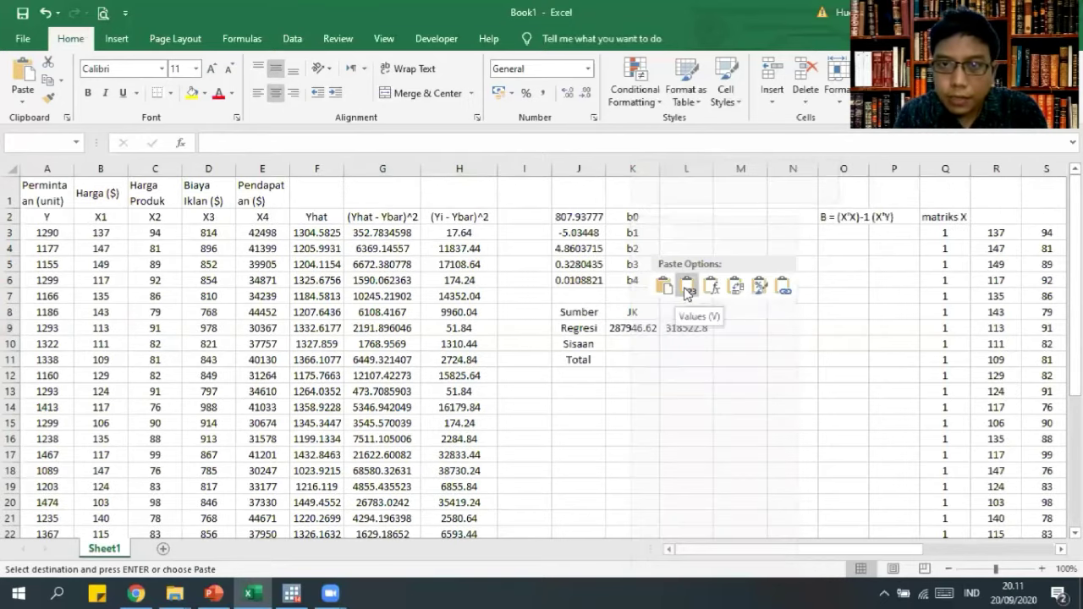
{"action": "left_click", "coordinate": [686, 292]}
Move the pasted JKT value from L9 to K11 in the Total row.
{"action": "left_click", "coordinate": [699, 326]}
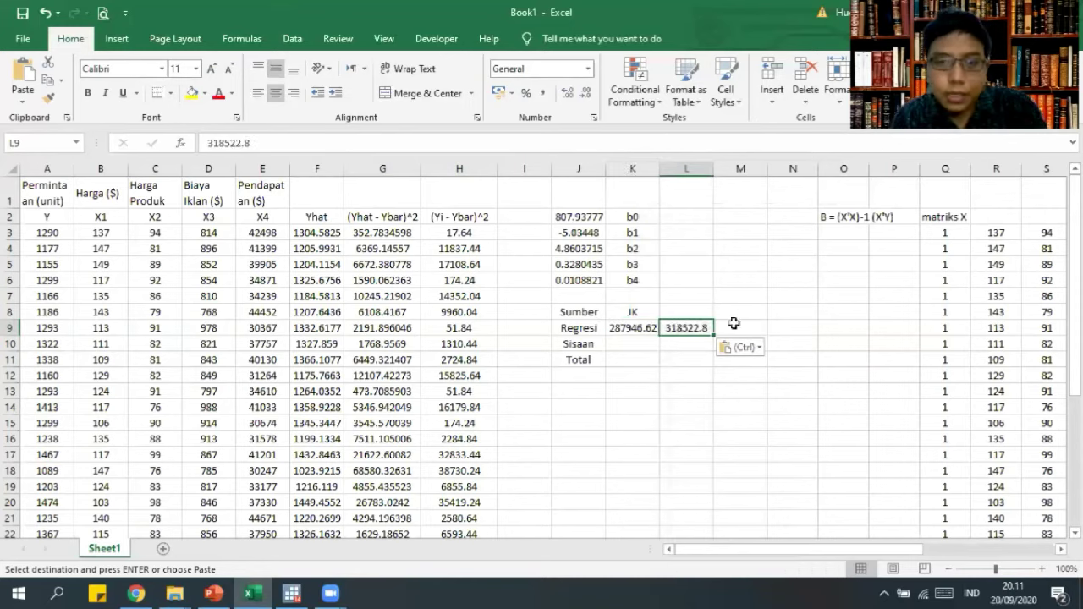
{"action": "key", "text": "ctrl+c"}
{"action": "left_click", "coordinate": [631, 359]}
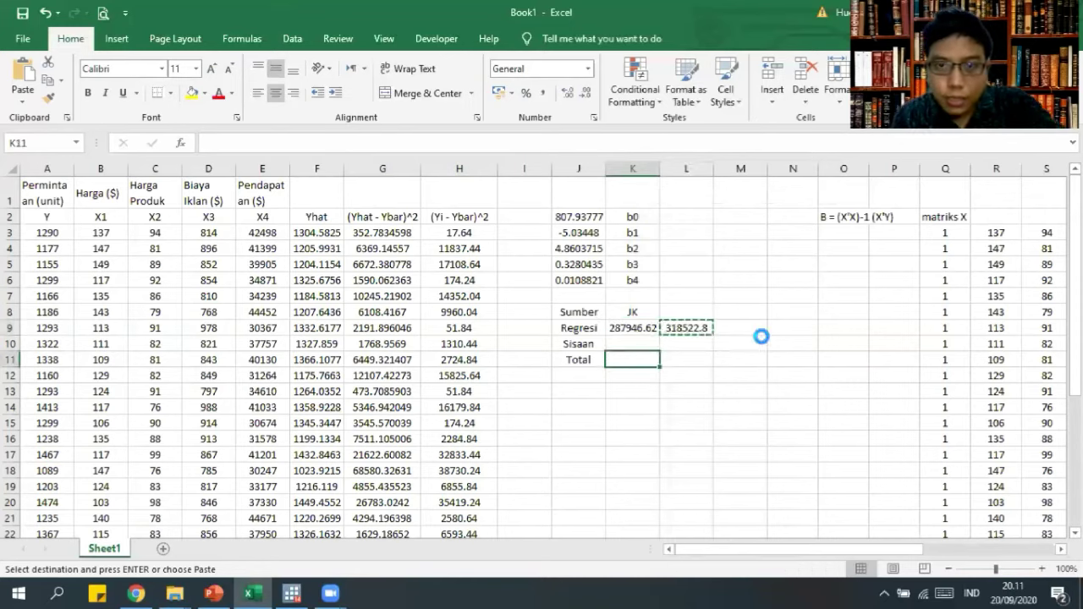
{"action": "key", "text": "ctrl+v"}
Add the ANOVA column headings KT in L8 and F in M8.
{"action": "left_click", "coordinate": [684, 311]}
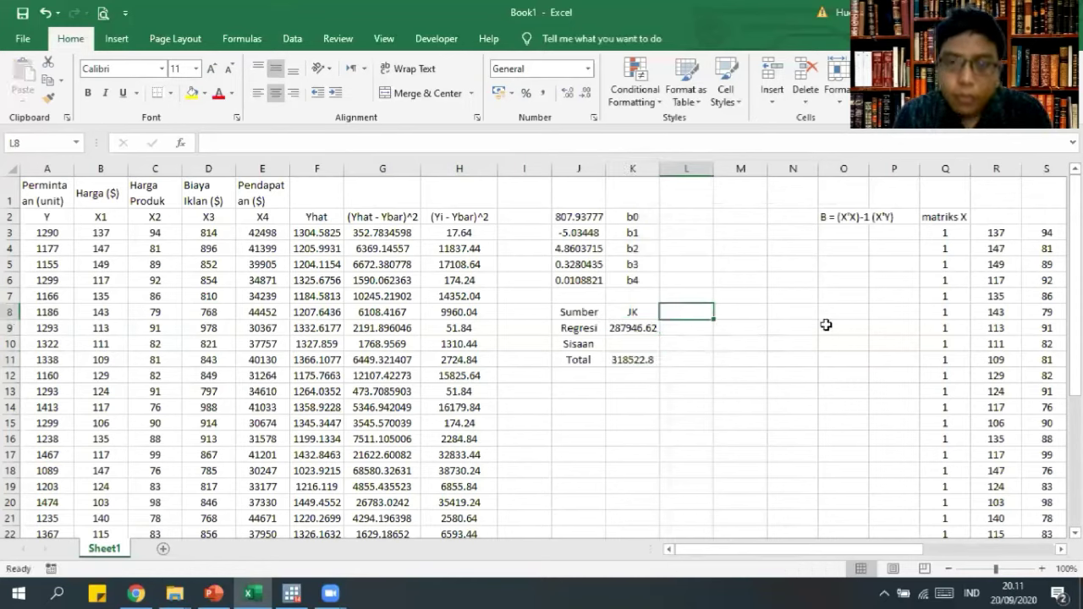
{"action": "type", "text": "K"}
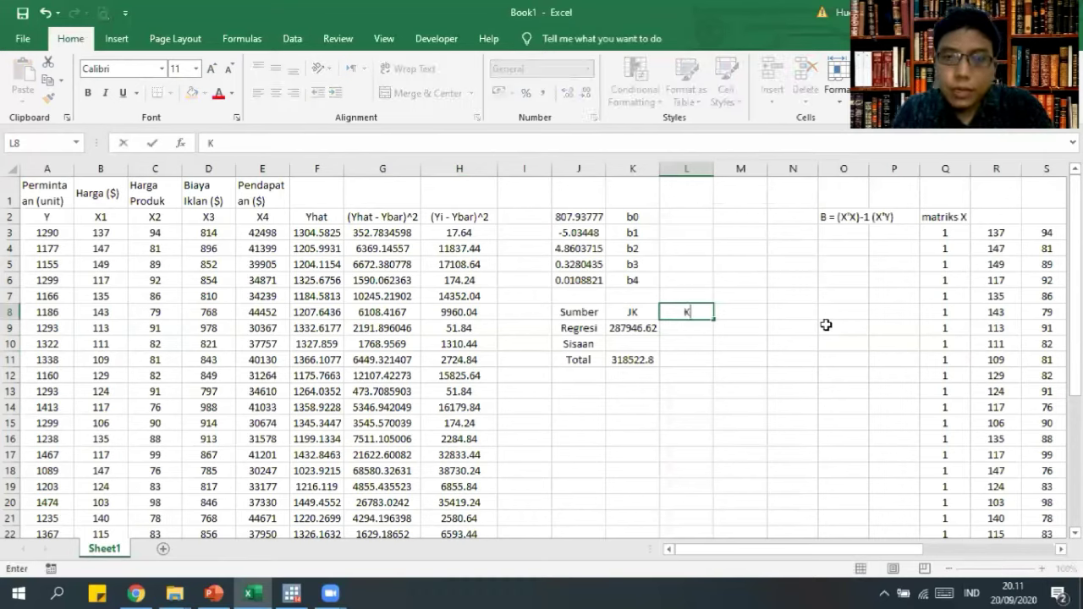
{"action": "type", "text": "T"}
{"action": "key", "text": "Return"}
{"action": "left_click", "coordinate": [746, 310]}
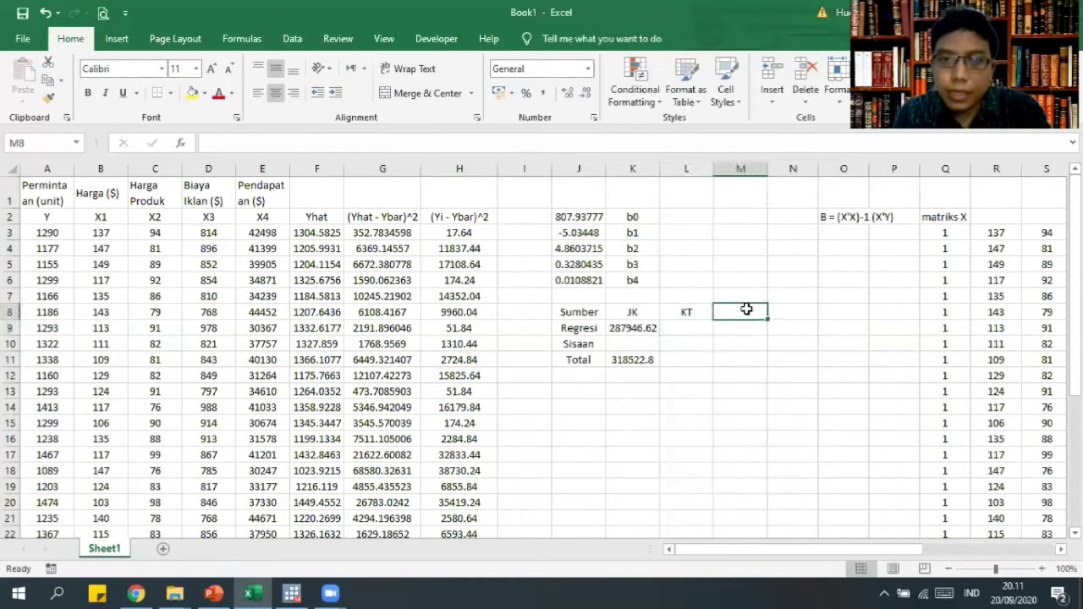
{"action": "type", "text": "F"}
{"action": "key", "text": "Return"}
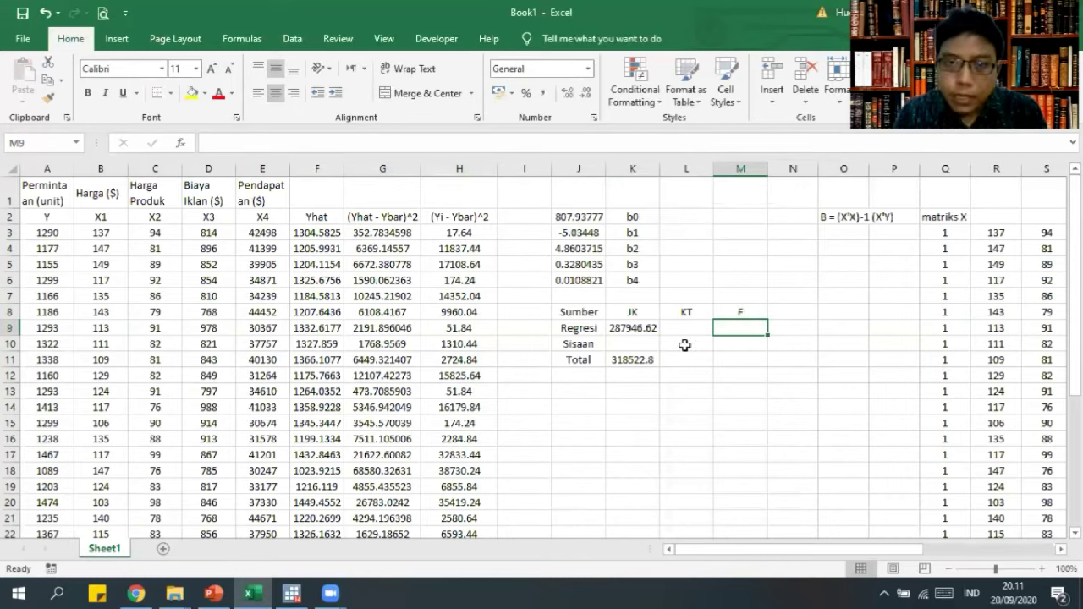
Shift the KT and F headings one column over to M8:N8.
{"action": "left_click_drag", "start_coordinate": [684, 313], "coordinate": [738, 313]}
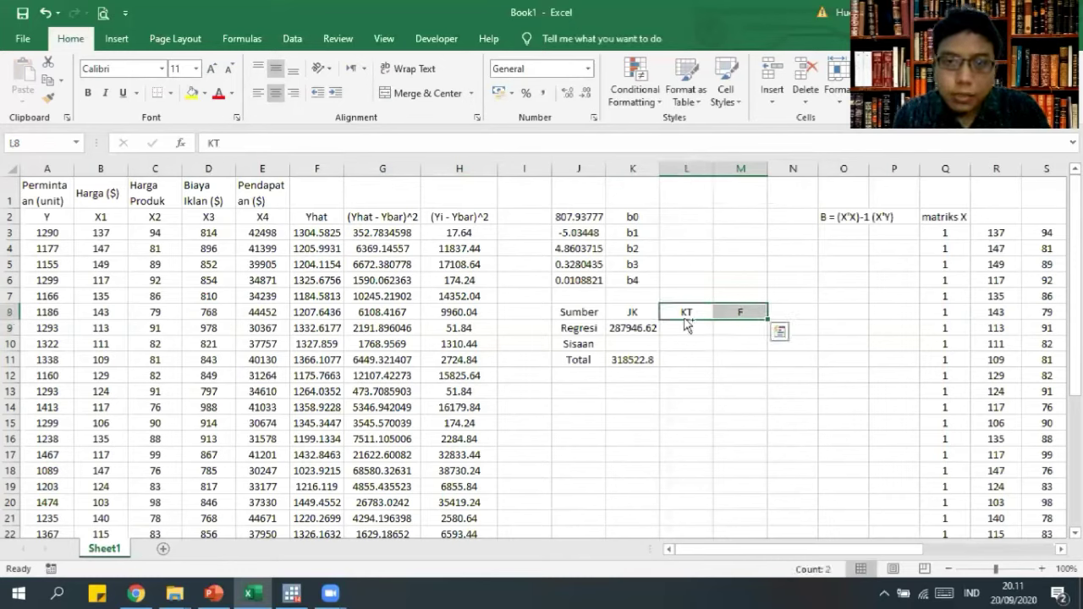
{"action": "key", "text": "ctrl+x"}
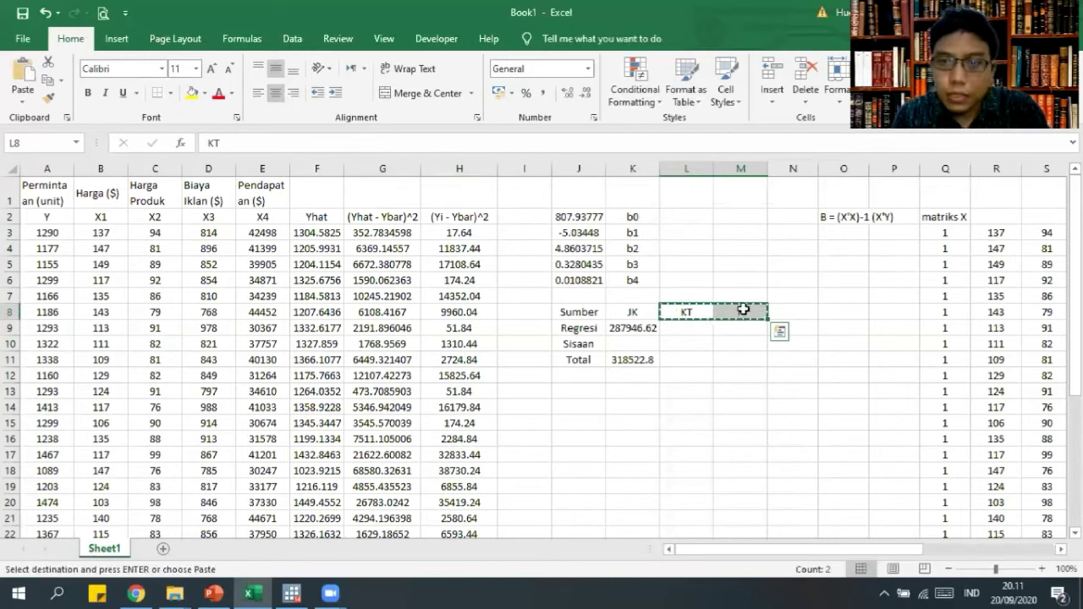
{"action": "left_click", "coordinate": [744, 310]}
{"action": "key", "text": "ctrl+v"}
Enter the heading db in L8 between JK and KT, and centre it.
{"action": "left_click", "coordinate": [703, 310]}
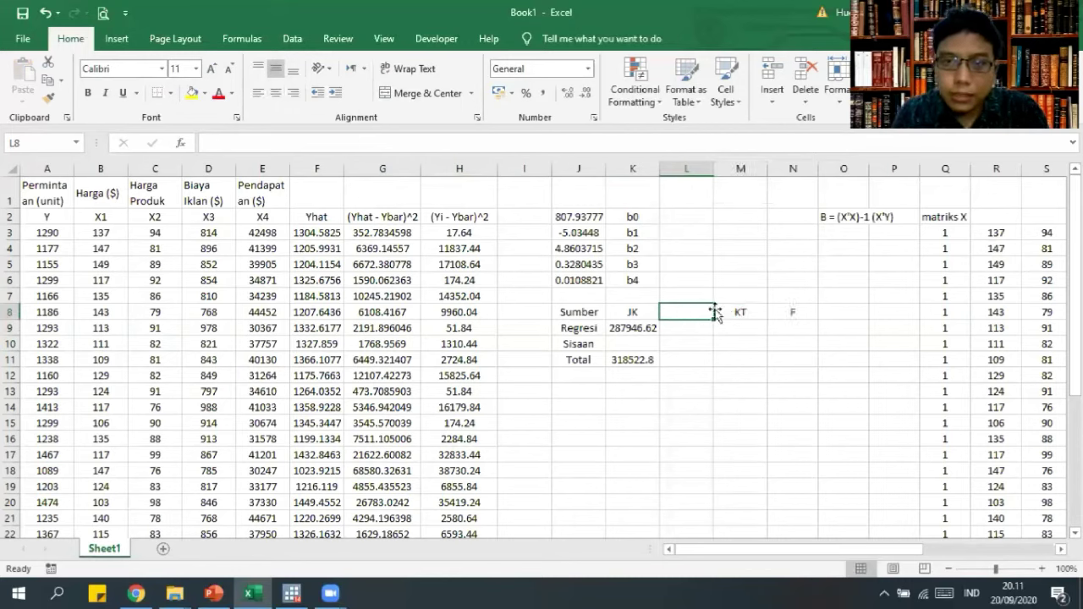
{"action": "type", "text": "db"}
{"action": "key", "text": "Return"}
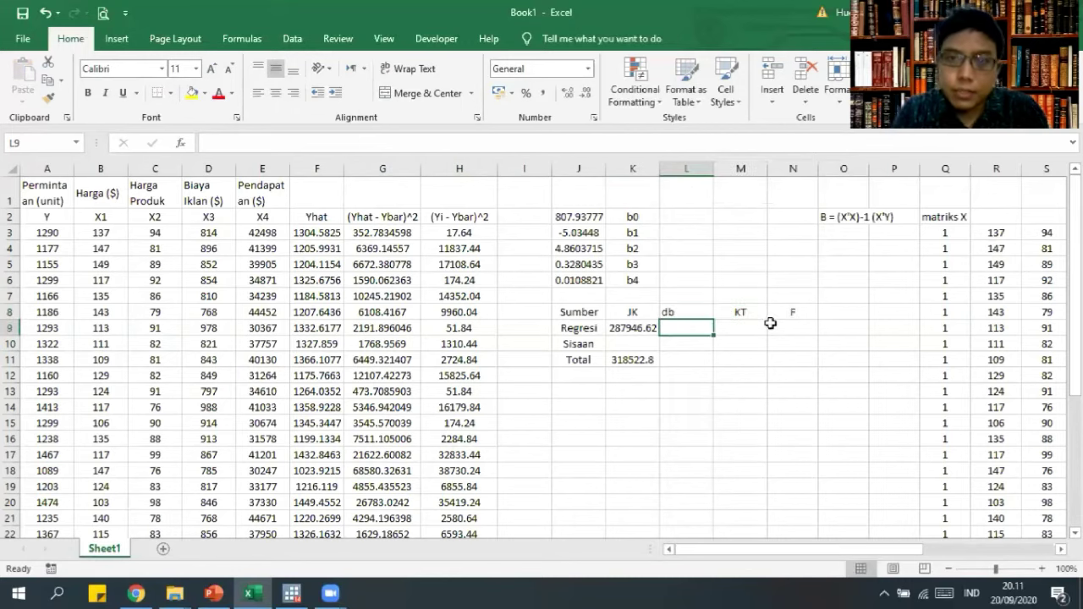
{"action": "left_click", "coordinate": [687, 311]}
{"action": "left_click", "coordinate": [276, 92]}
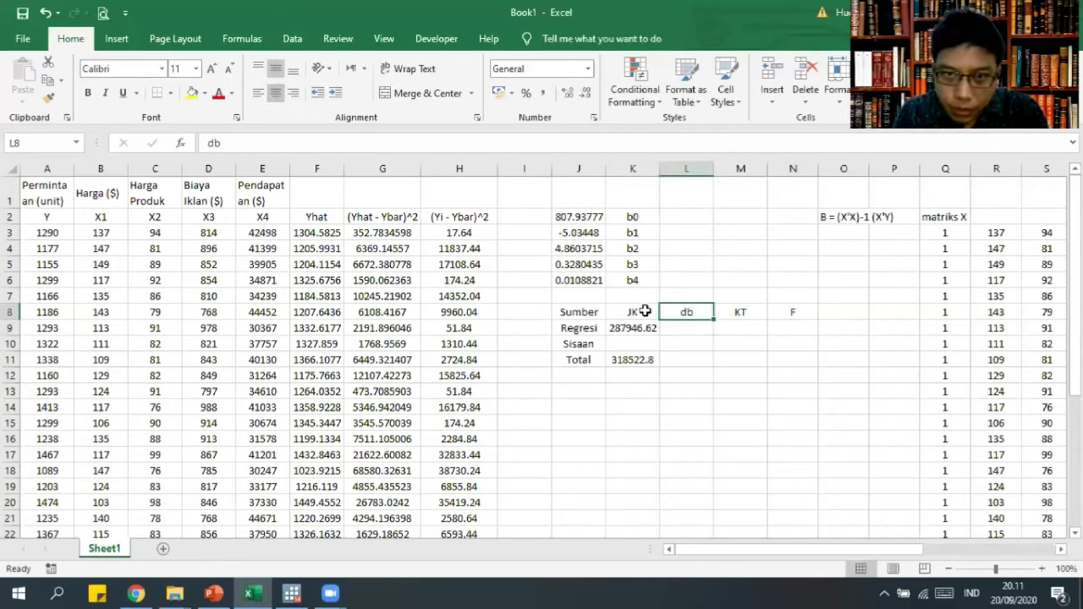
Calculate the Sisaan sum of squares in K10 with the formula =K11-K9.
{"action": "left_click", "coordinate": [626, 345]}
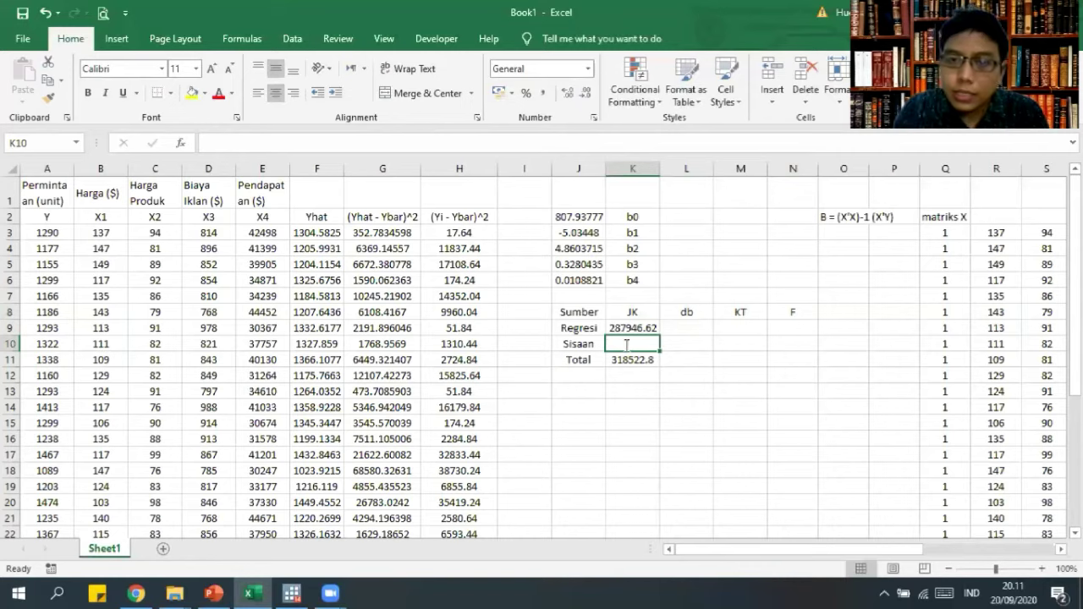
{"action": "type", "text": "="}
{"action": "left_click", "coordinate": [626, 359]}
{"action": "type", "text": "-"}
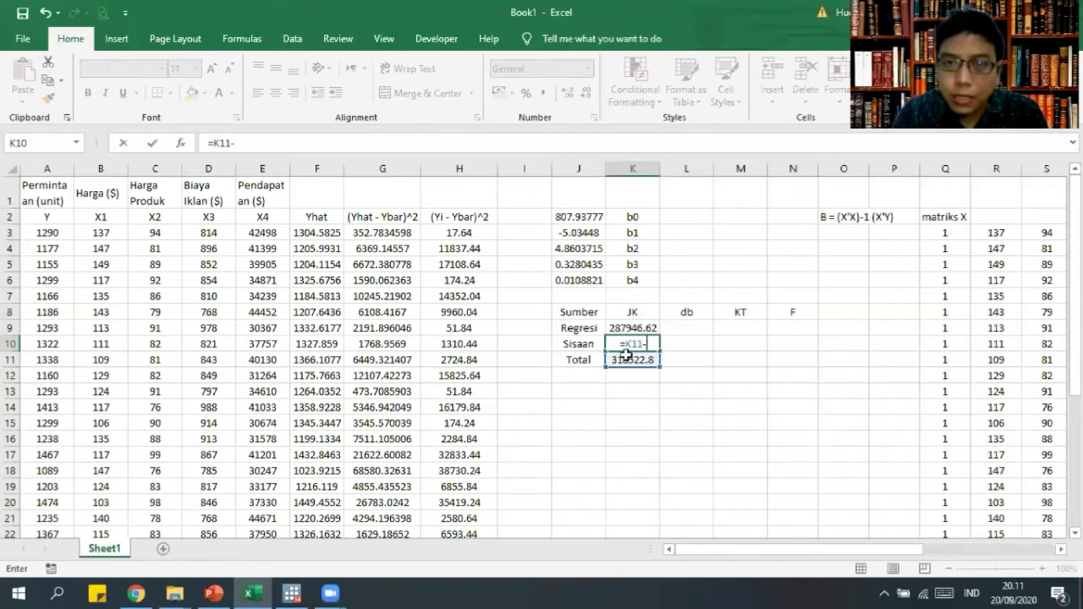
{"action": "left_click", "coordinate": [630, 327]}
{"action": "key", "text": "Return"}
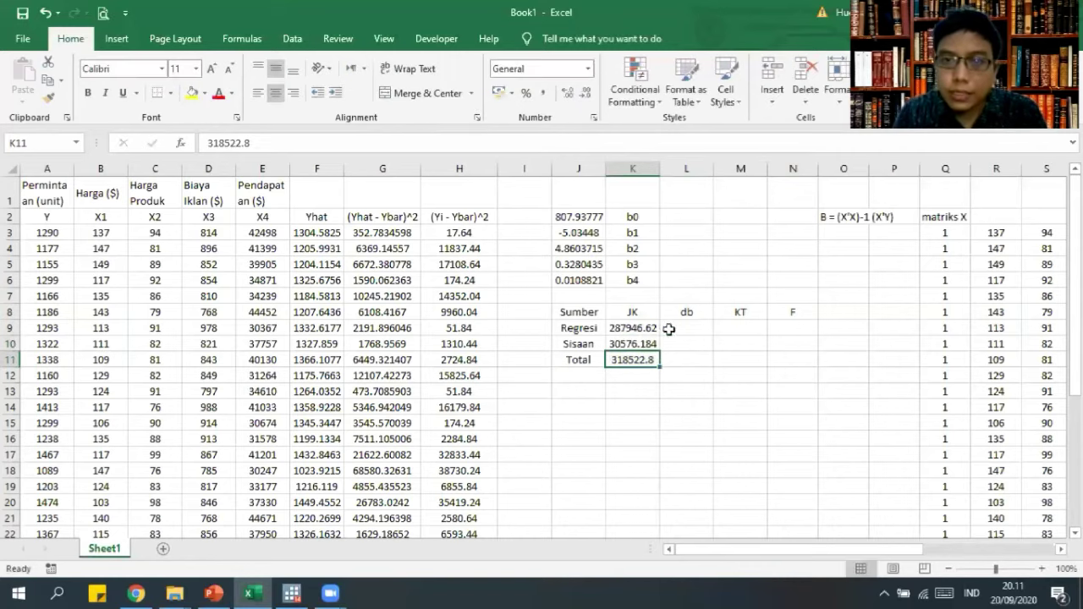
Enter the degrees of freedom =4 for Regresi in L9 and =30-1 for Total in L11.
{"action": "left_click", "coordinate": [686, 329]}
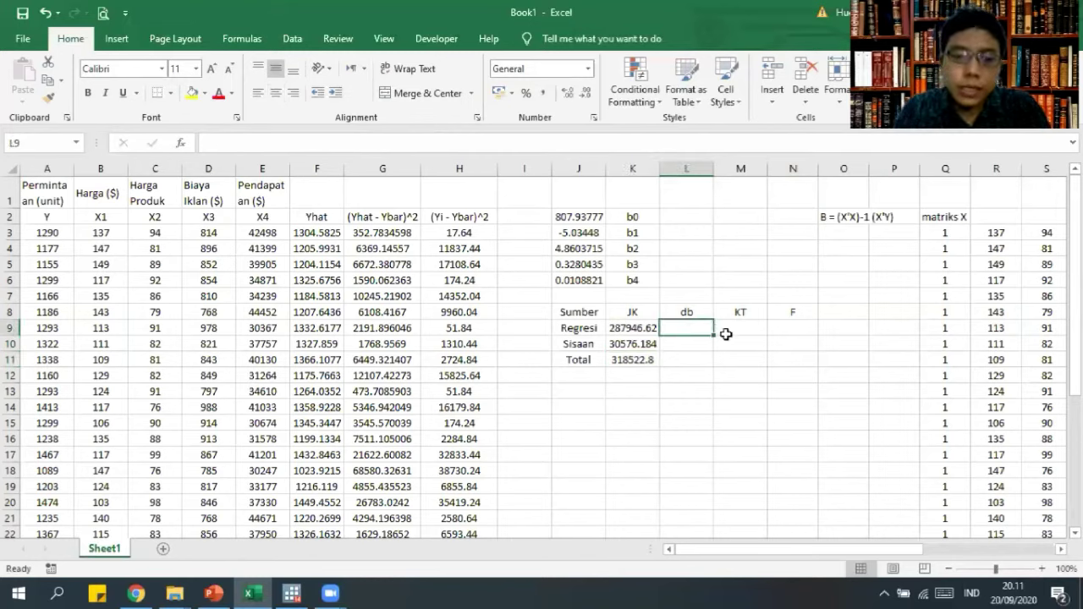
{"action": "type", "text": "=4"}
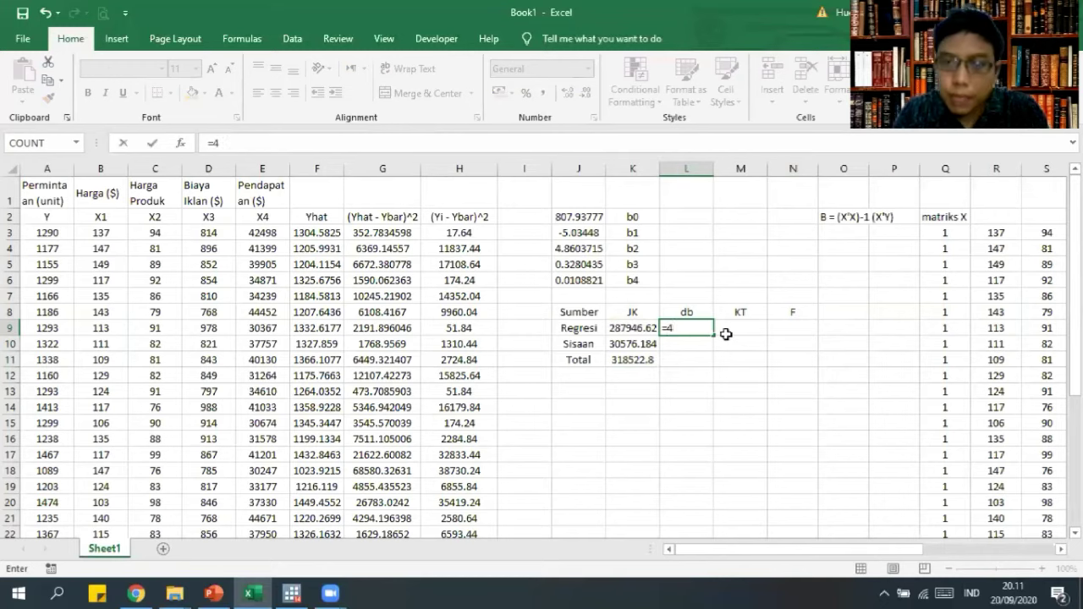
{"action": "key", "text": "Return"}
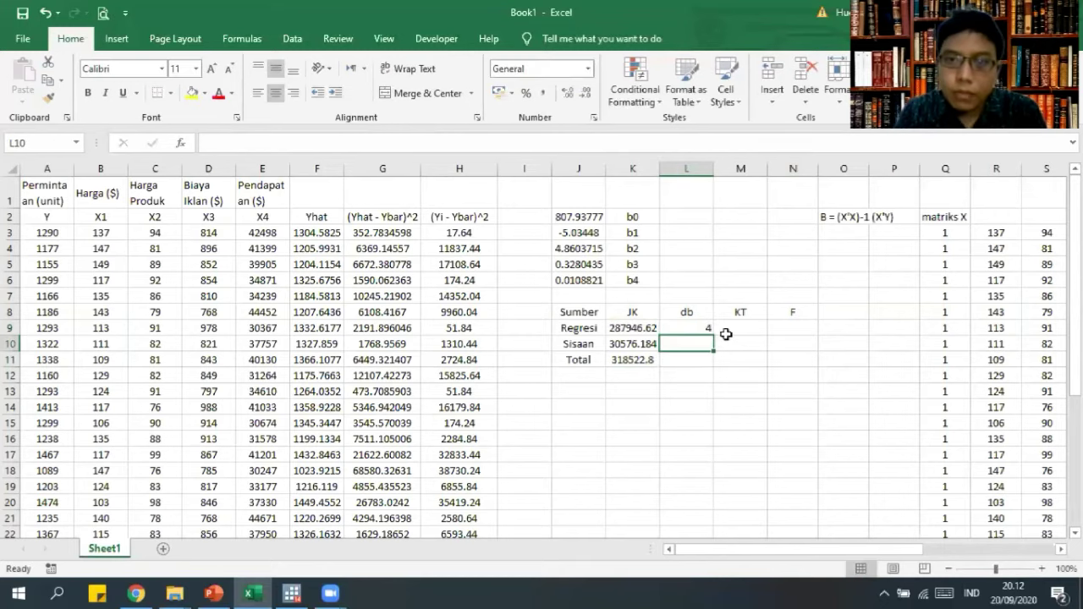
{"action": "left_click", "coordinate": [702, 361]}
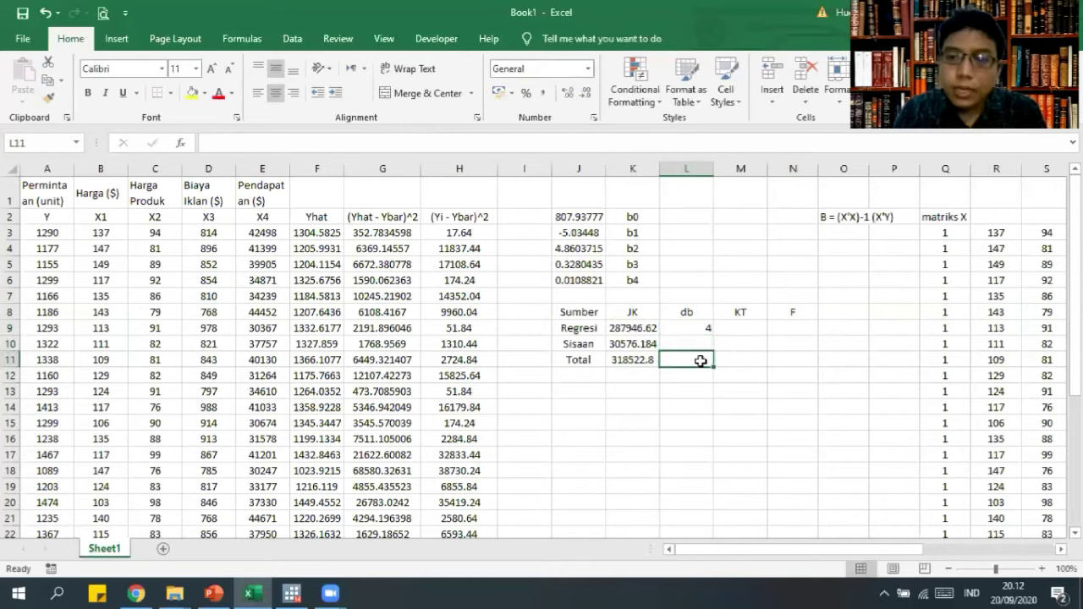
{"action": "type", "text": "=30-1"}
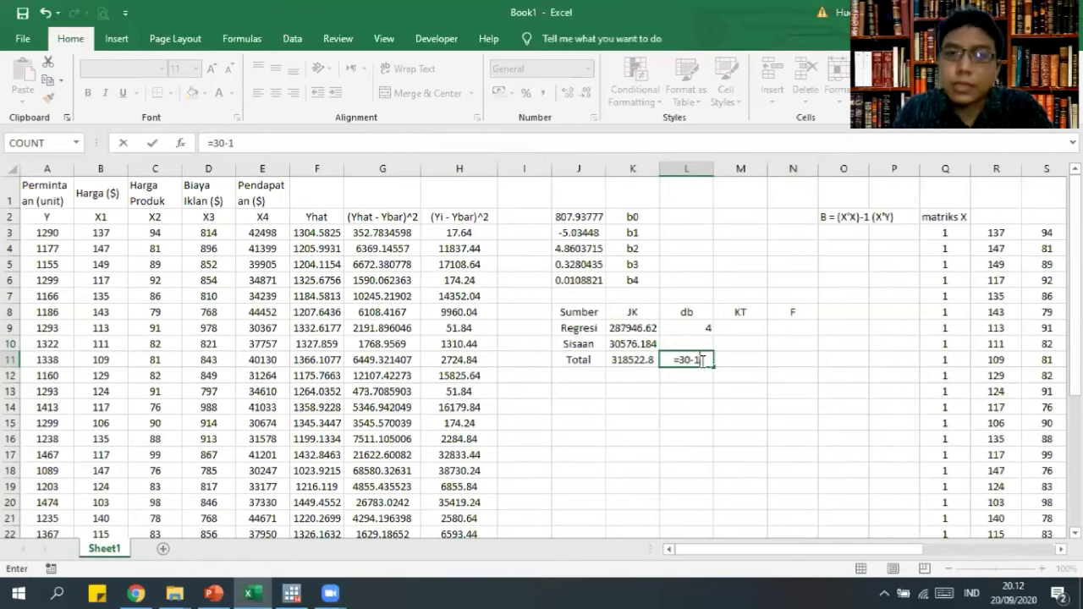
{"action": "key", "text": "Return"}
Centre the Regresi db value in L9 and calculate the Sisaan db in L10 as =L11-L9.
{"action": "left_click", "coordinate": [701, 344]}
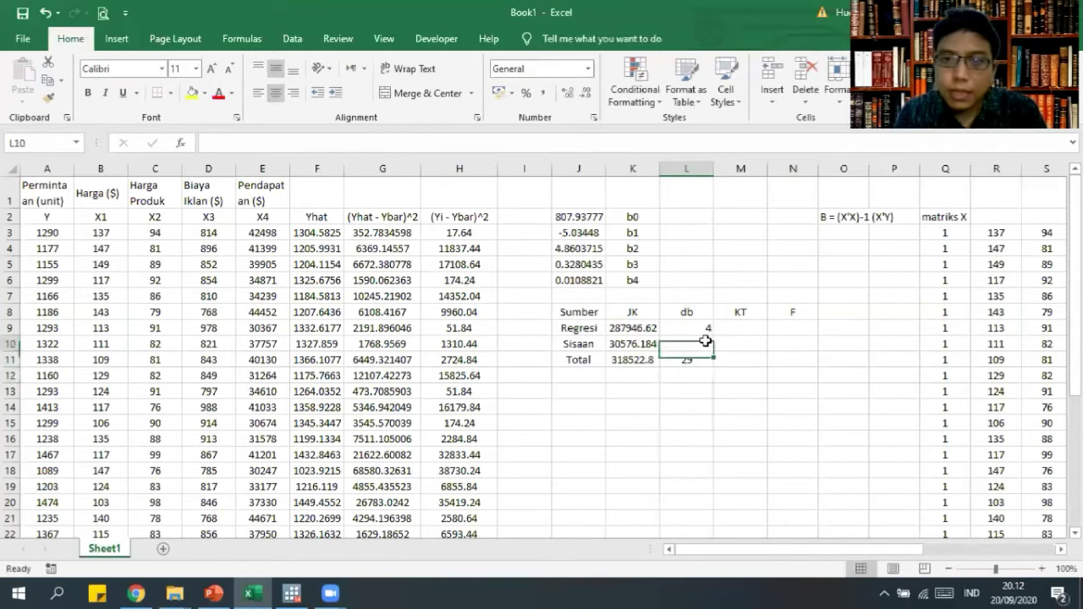
{"action": "left_click", "coordinate": [689, 329]}
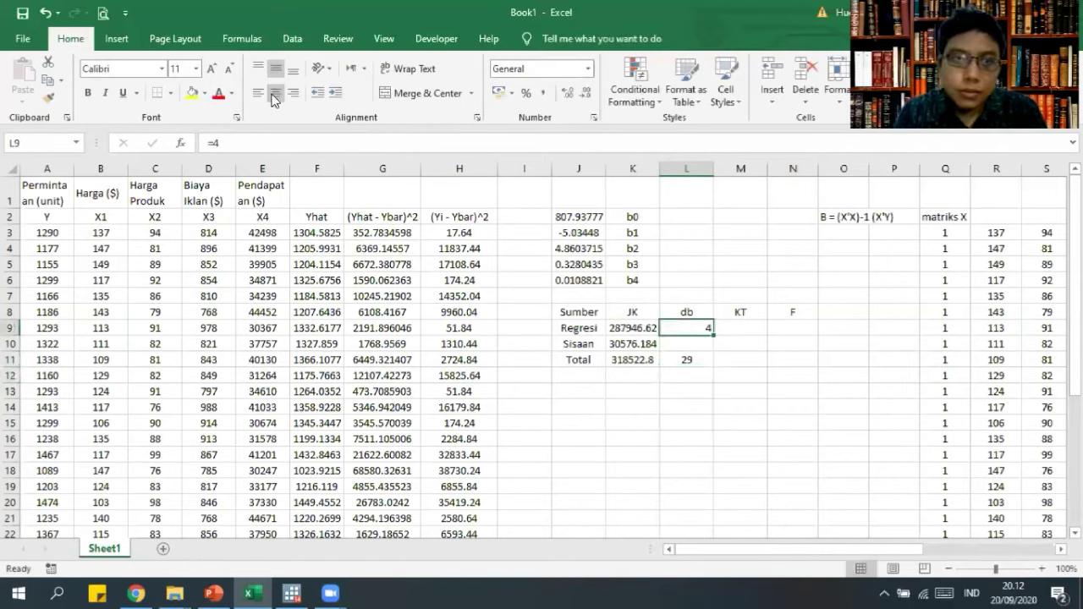
{"action": "left_click", "coordinate": [706, 345]}
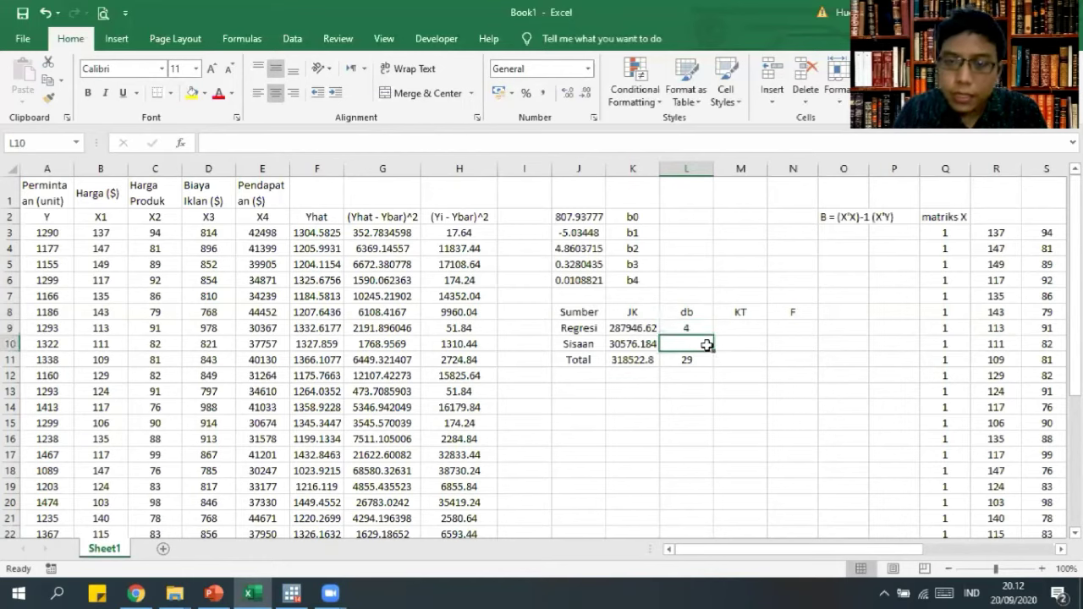
{"action": "type", "text": "="}
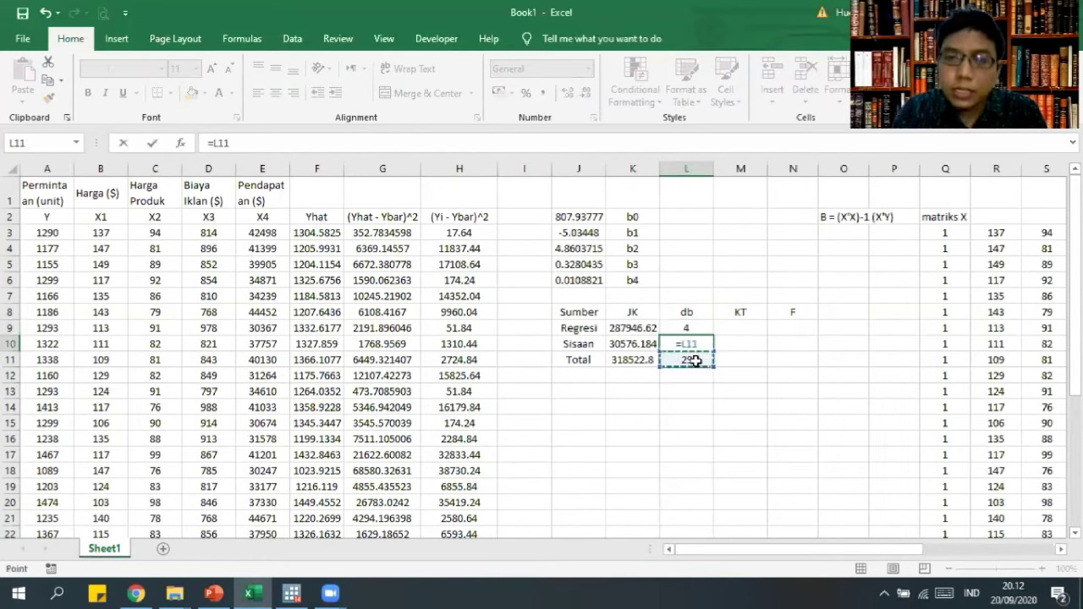
{"action": "type", "text": "-"}
{"action": "left_click", "coordinate": [685, 328]}
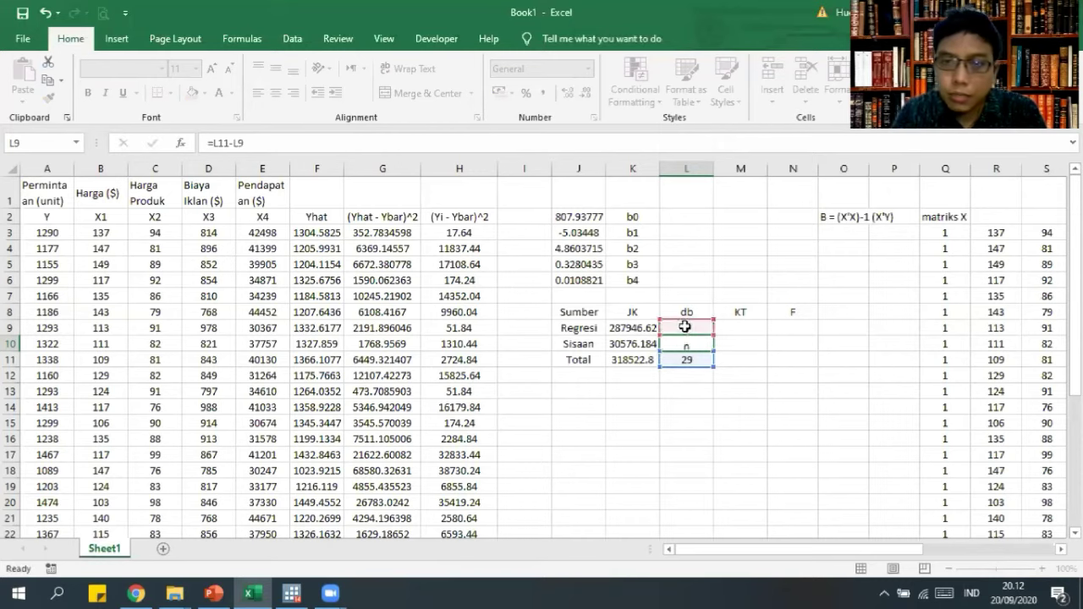
{"action": "key", "text": "Return"}
Calculate the Regresi mean square in M9 as =K9/L9 and fill the formula down to M10 for Sisaan.
{"action": "left_click", "coordinate": [737, 326]}
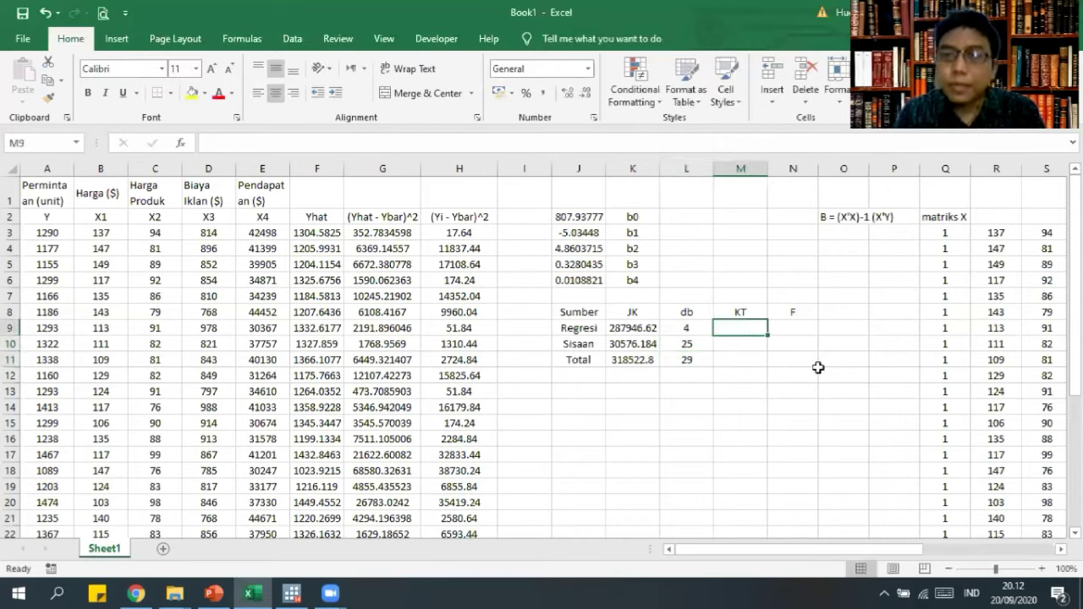
{"action": "type", "text": "="}
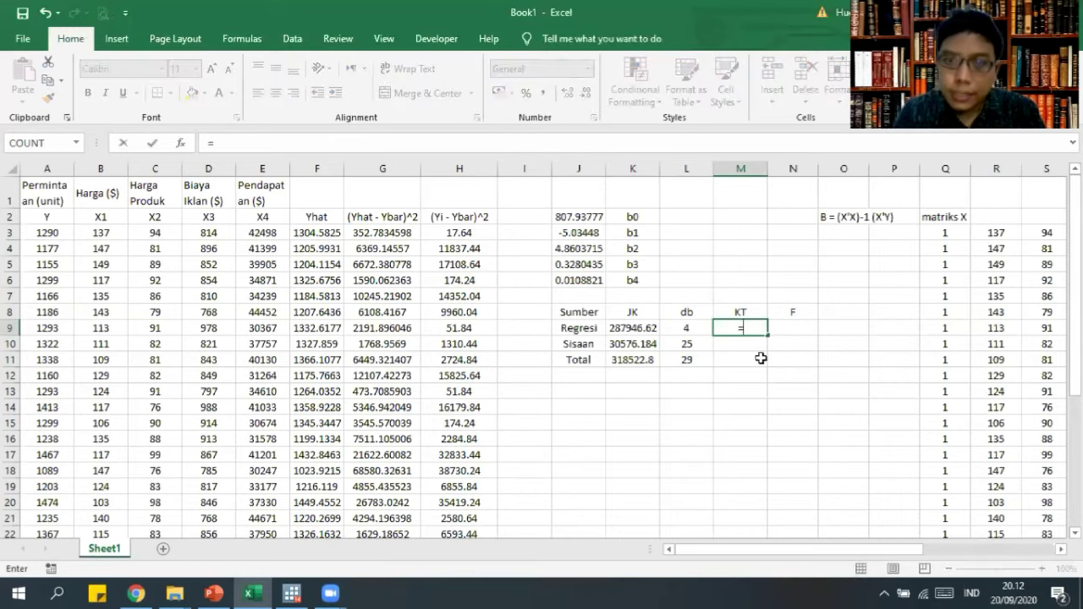
{"action": "left_click", "coordinate": [635, 328]}
{"action": "type", "text": "/"}
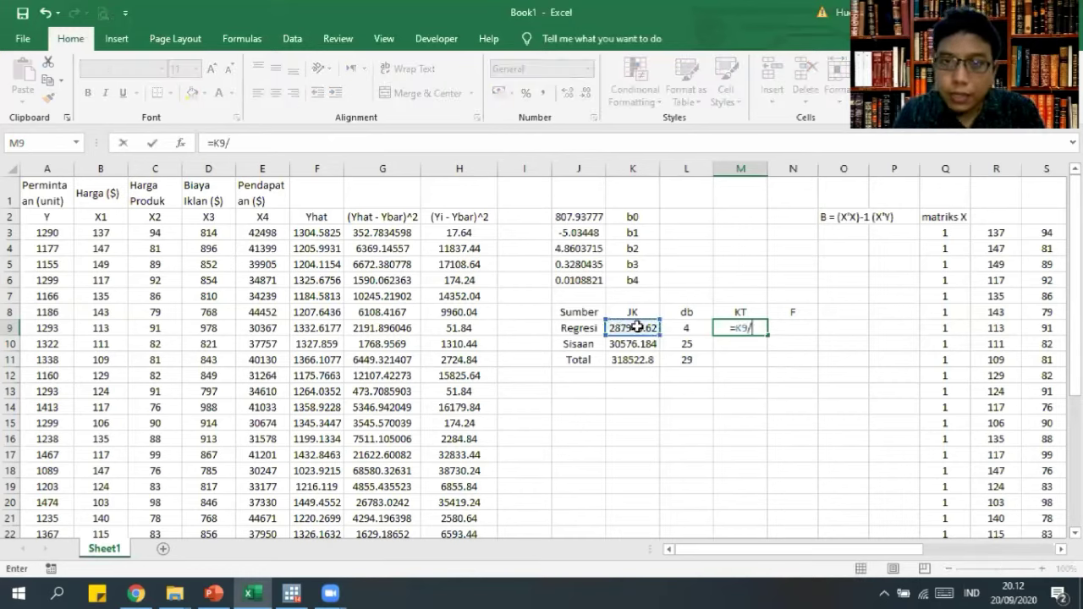
{"action": "left_click", "coordinate": [684, 328]}
{"action": "key", "text": "Return"}
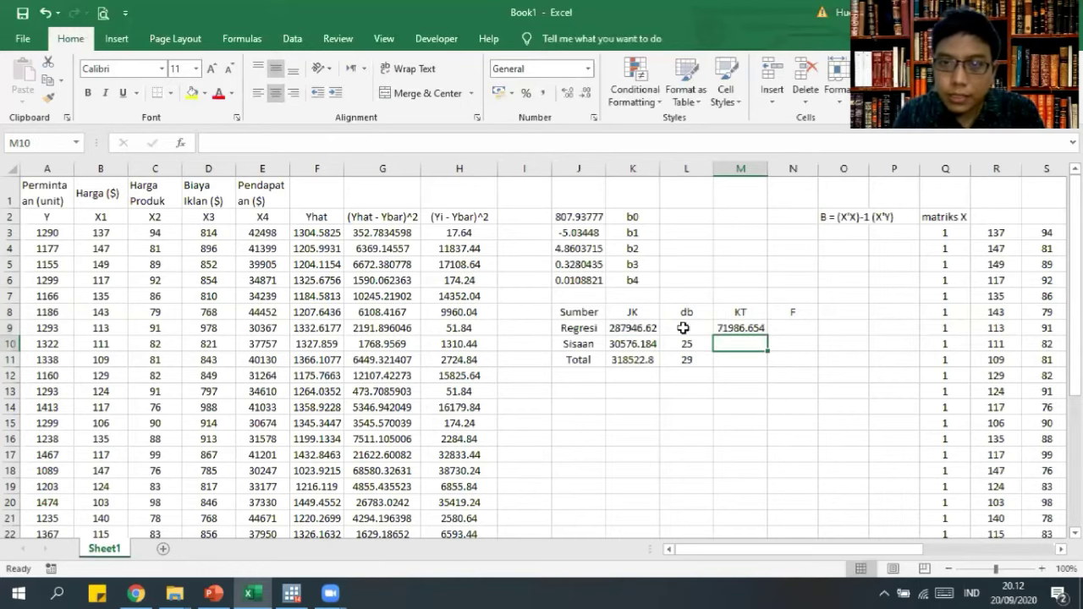
{"action": "left_click", "coordinate": [736, 327]}
{"action": "left_click_drag", "start_coordinate": [767, 350], "coordinate": [766, 353]}
{"action": "left_click", "coordinate": [808, 344]}
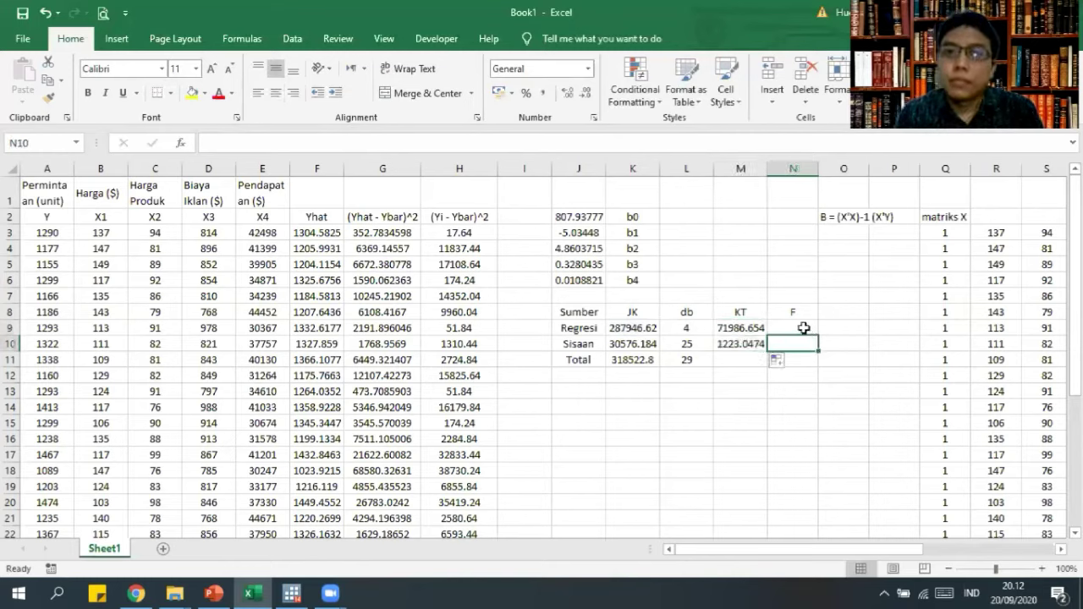
Calculate the Regresi F value in N9 with the formula =M9/M10.
{"action": "left_click", "coordinate": [804, 328]}
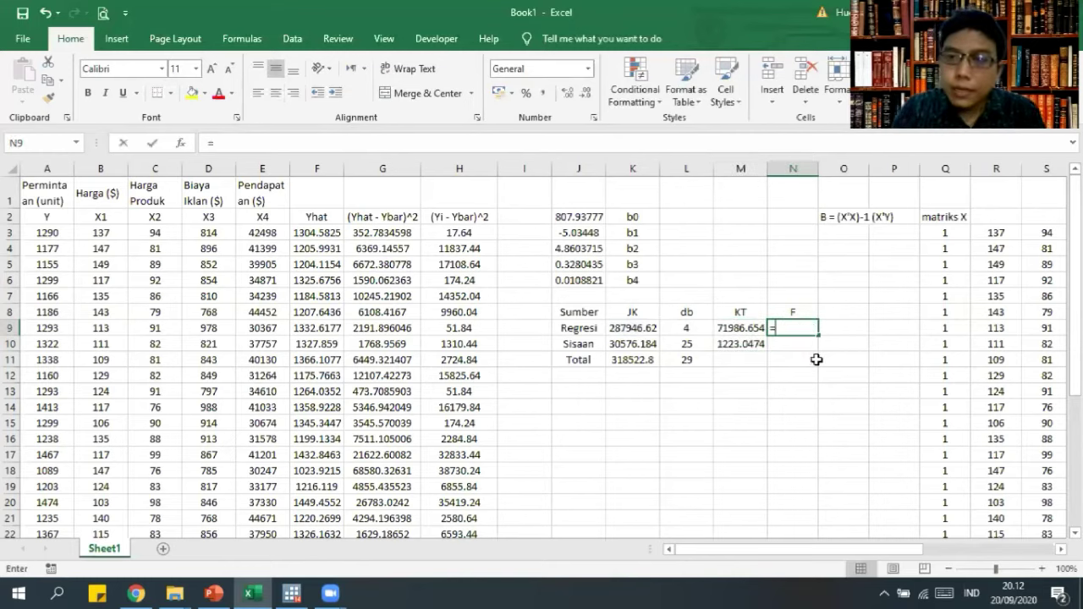
{"action": "type", "text": "="}
{"action": "left_click", "coordinate": [740, 328]}
{"action": "type", "text": "/"}
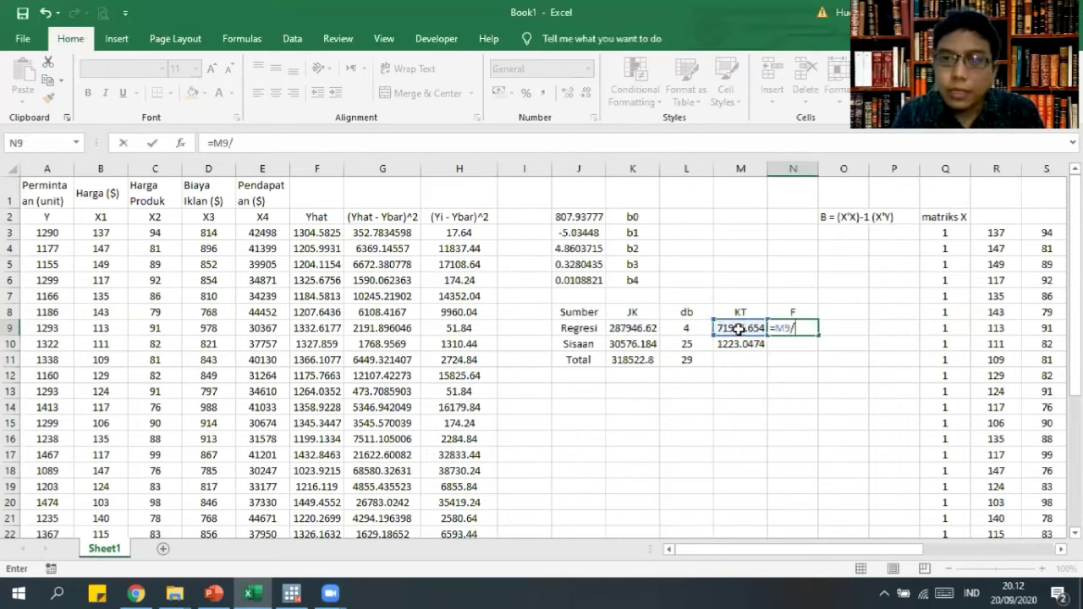
{"action": "left_click", "coordinate": [743, 346]}
{"action": "key", "text": "Return"}
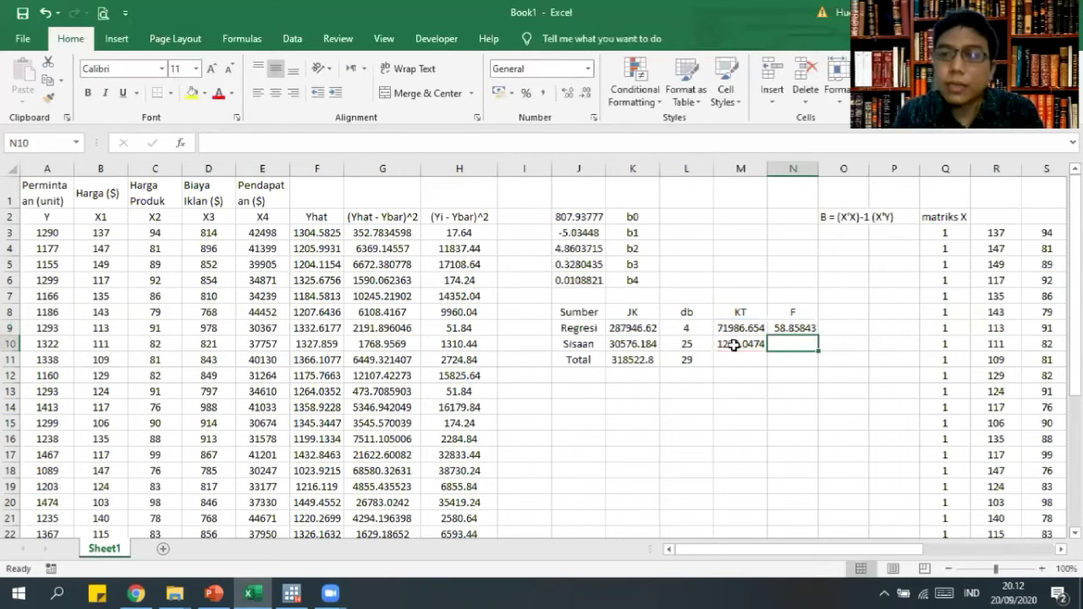
{"action": "left_click", "coordinate": [808, 327]}
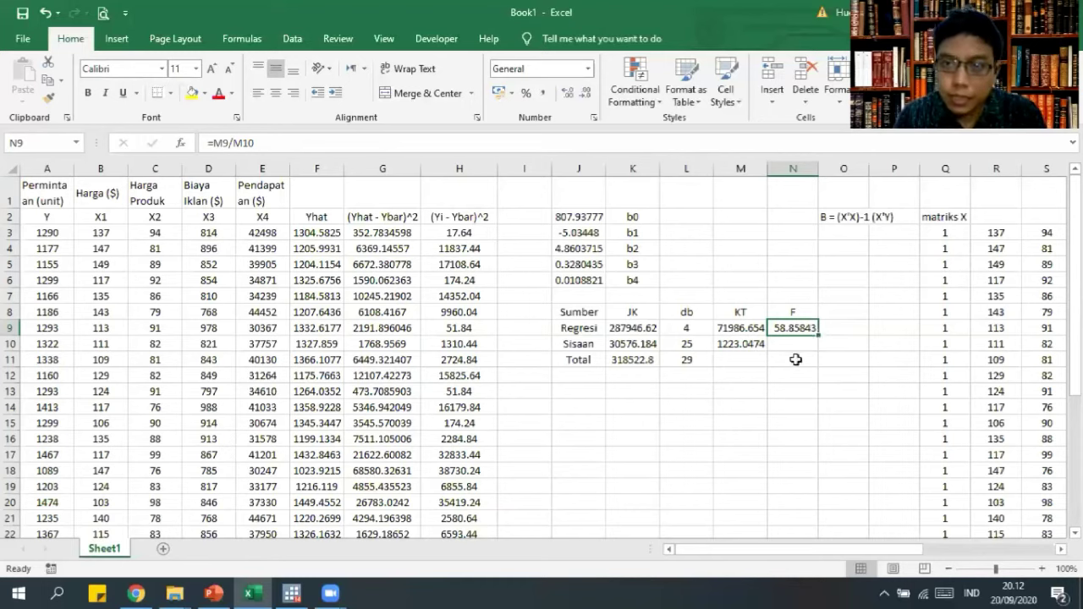
Calculate the critical F value at the 0.05 level in N12 with the formula =FINV(0.05;L9;L10).
{"action": "left_click", "coordinate": [796, 359]}
{"action": "left_click", "coordinate": [793, 376]}
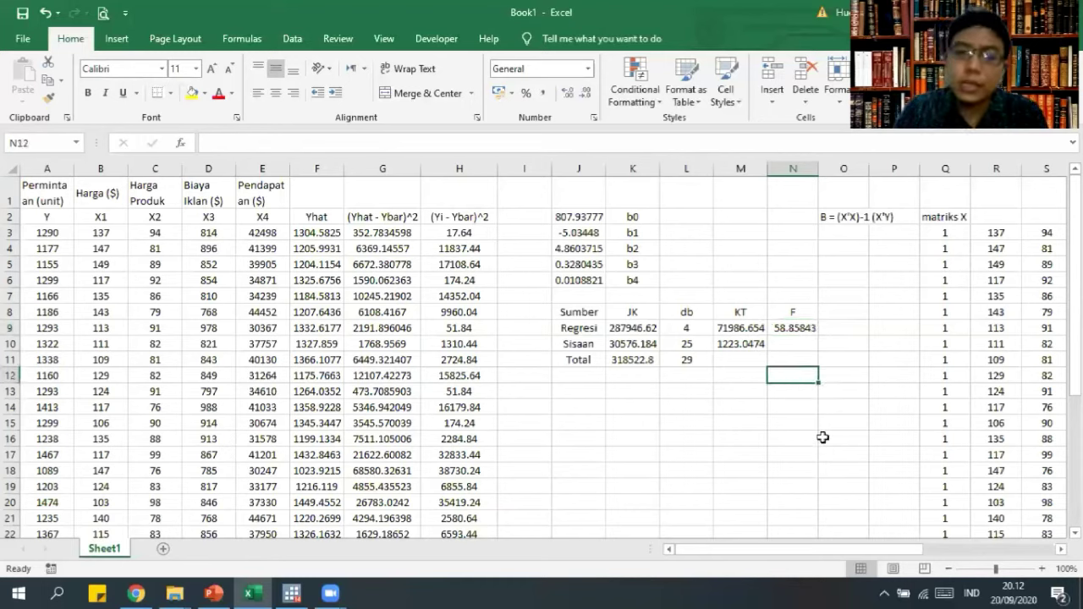
{"action": "type", "text": "="}
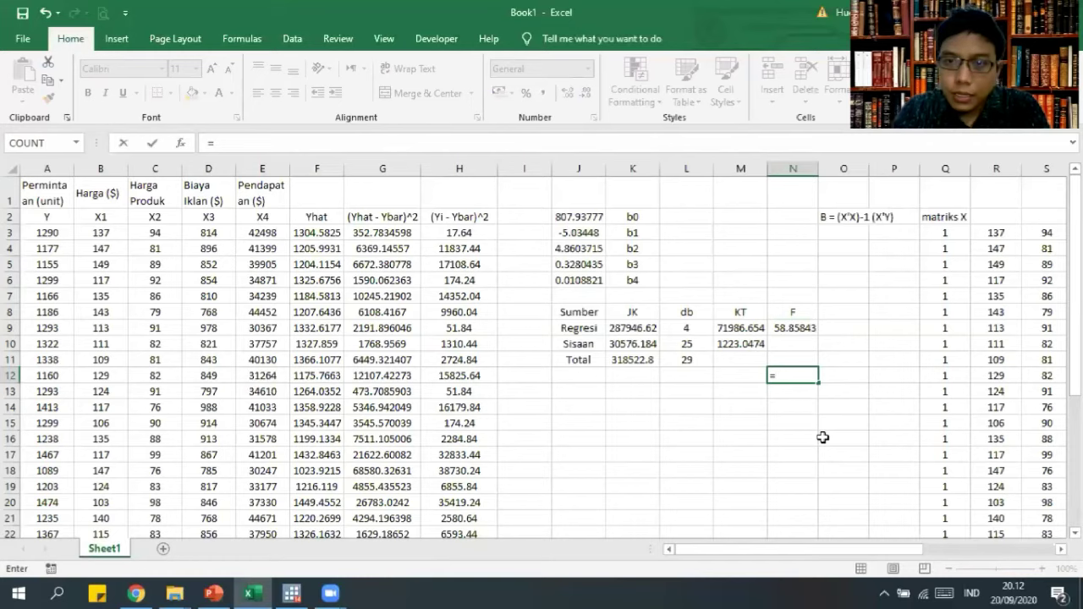
{"action": "type", "text": "finv"}
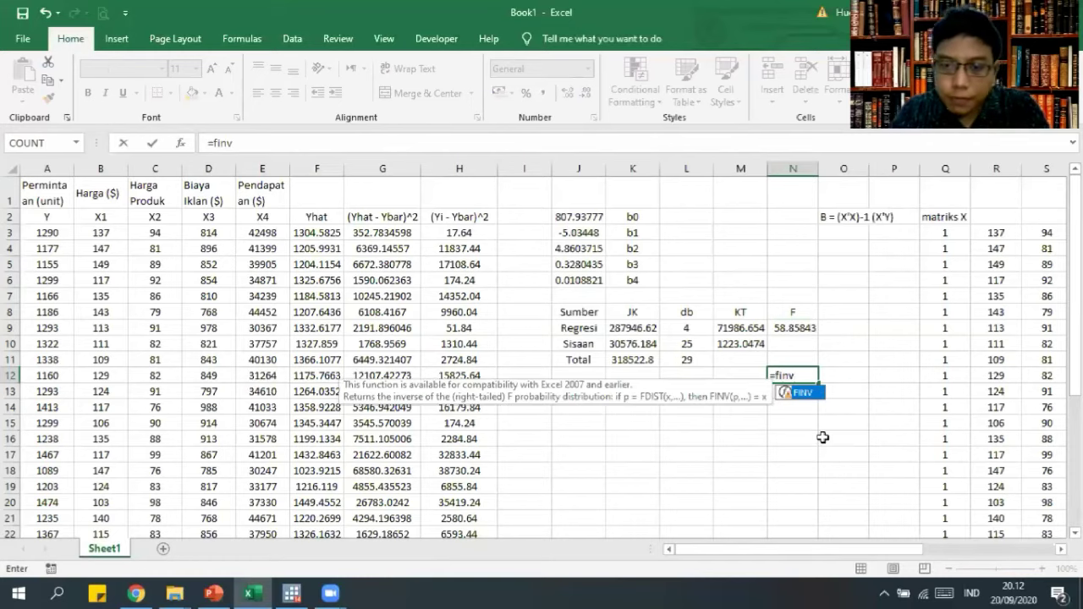
{"action": "type", "text": "("}
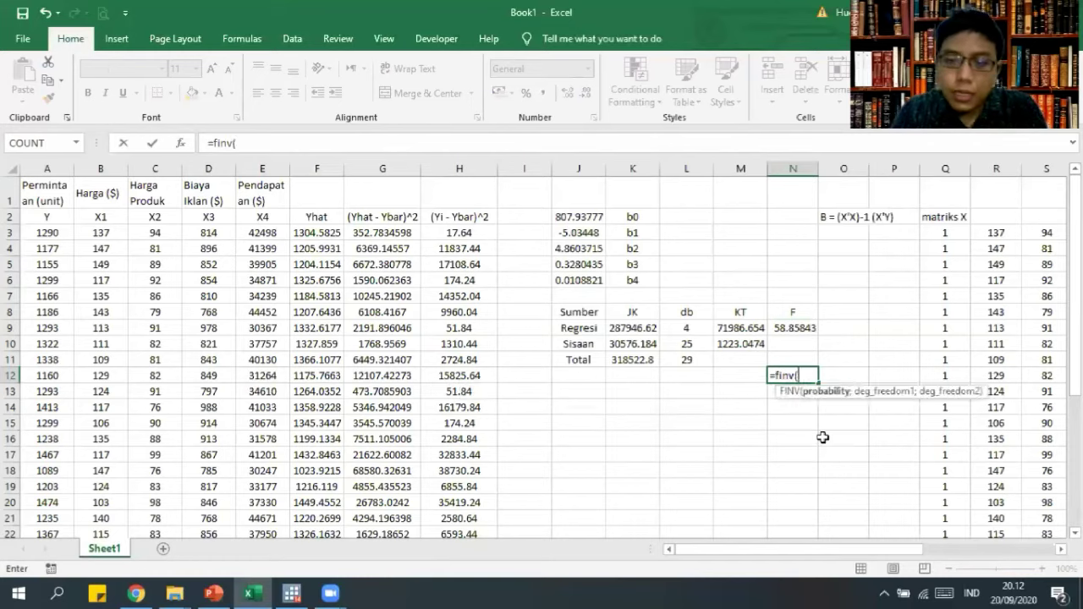
{"action": "type", "text": "0"}
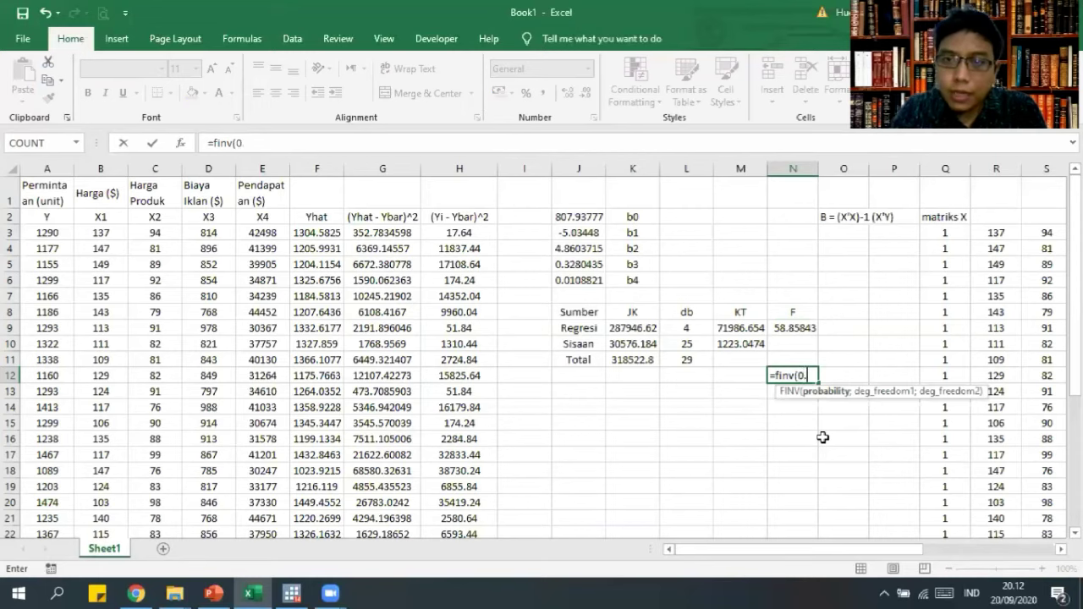
{"action": "type", "text": ".05"}
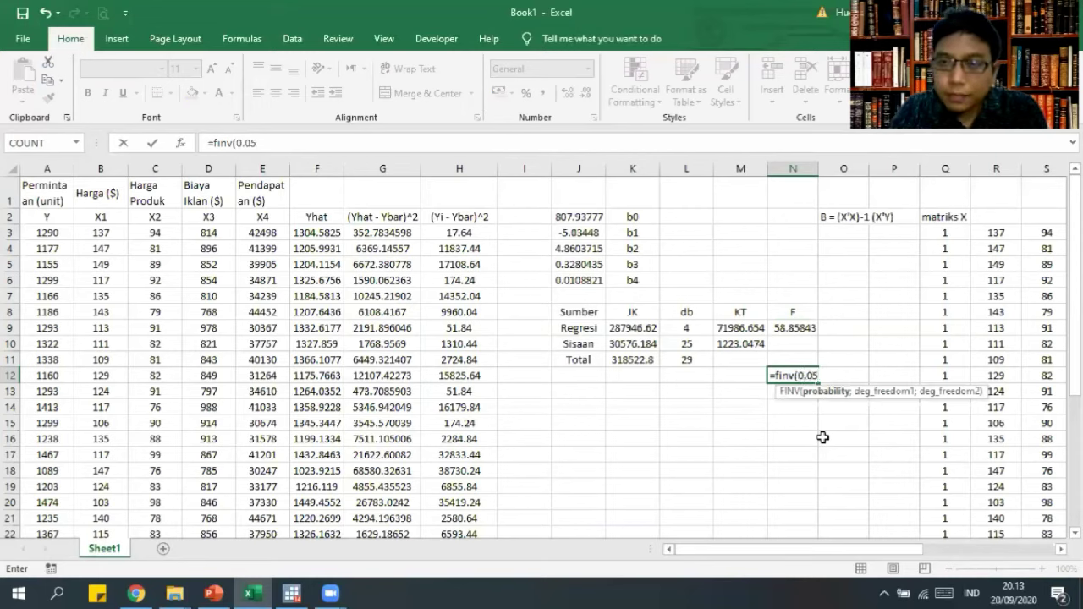
{"action": "type", "text": ";"}
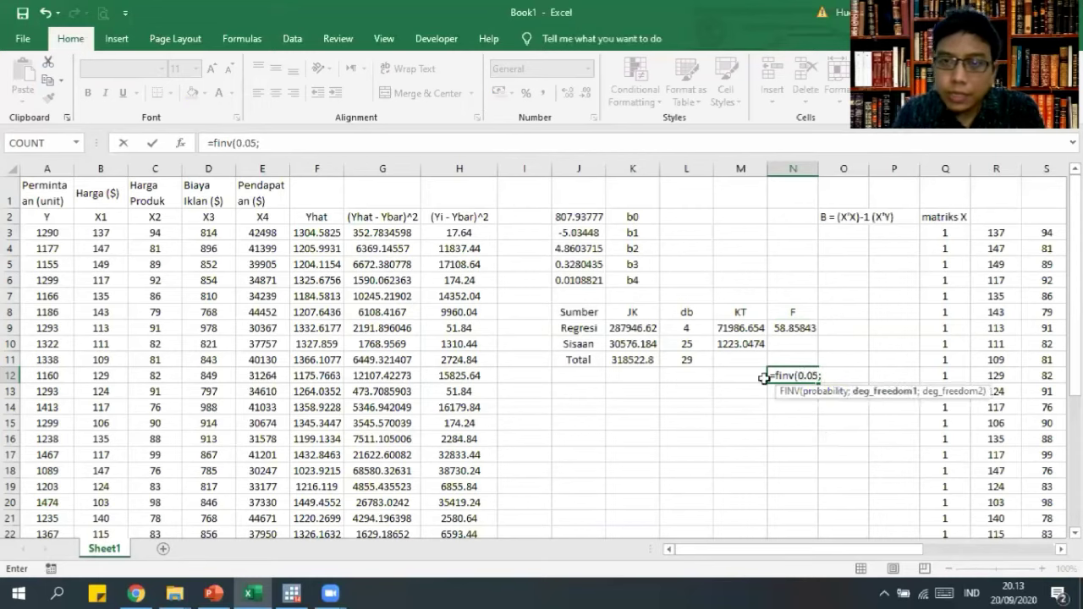
{"action": "left_click", "coordinate": [683, 328]}
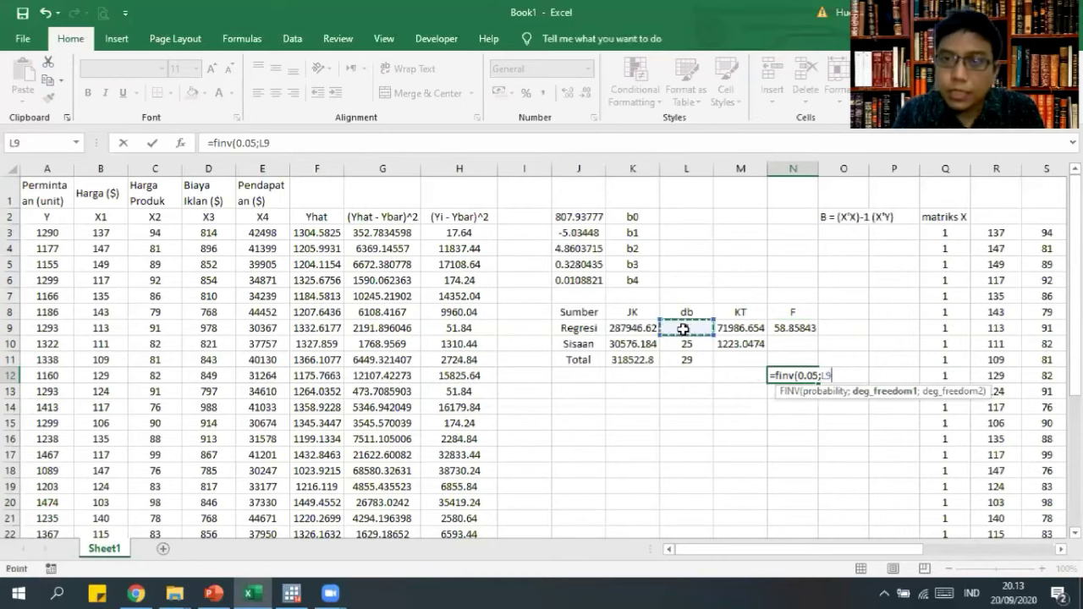
{"action": "type", "text": ";"}
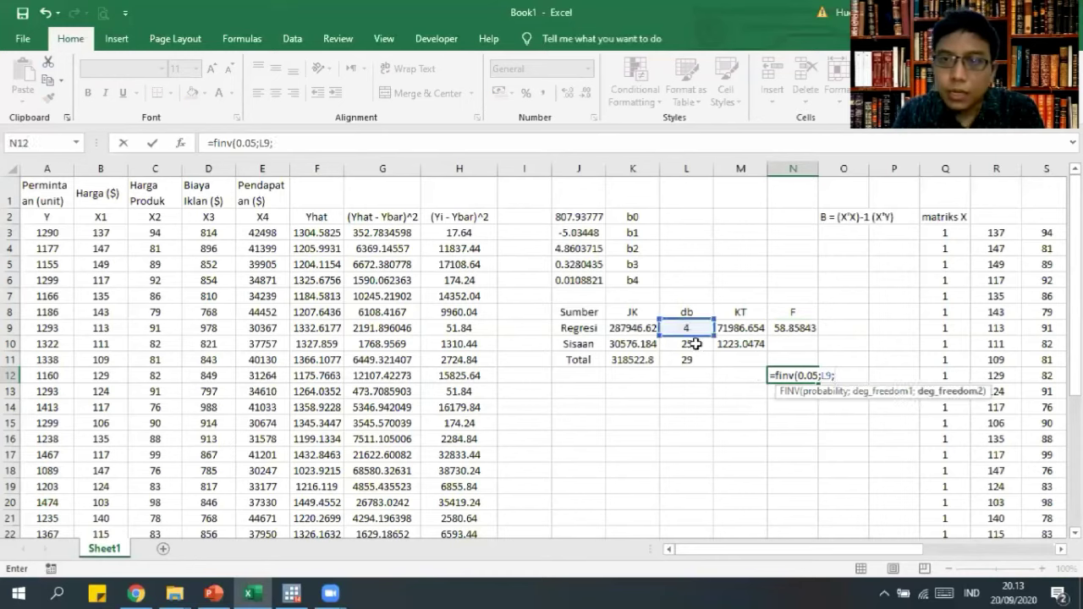
{"action": "left_click", "coordinate": [689, 344]}
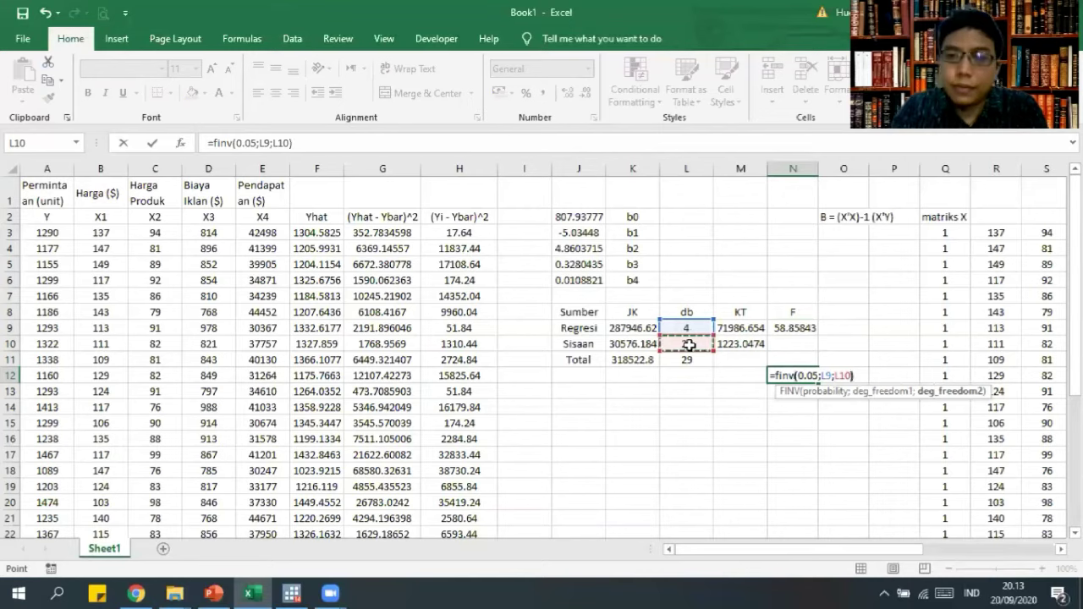
{"action": "type", "text": ")"}
{"action": "key", "text": "Return"}
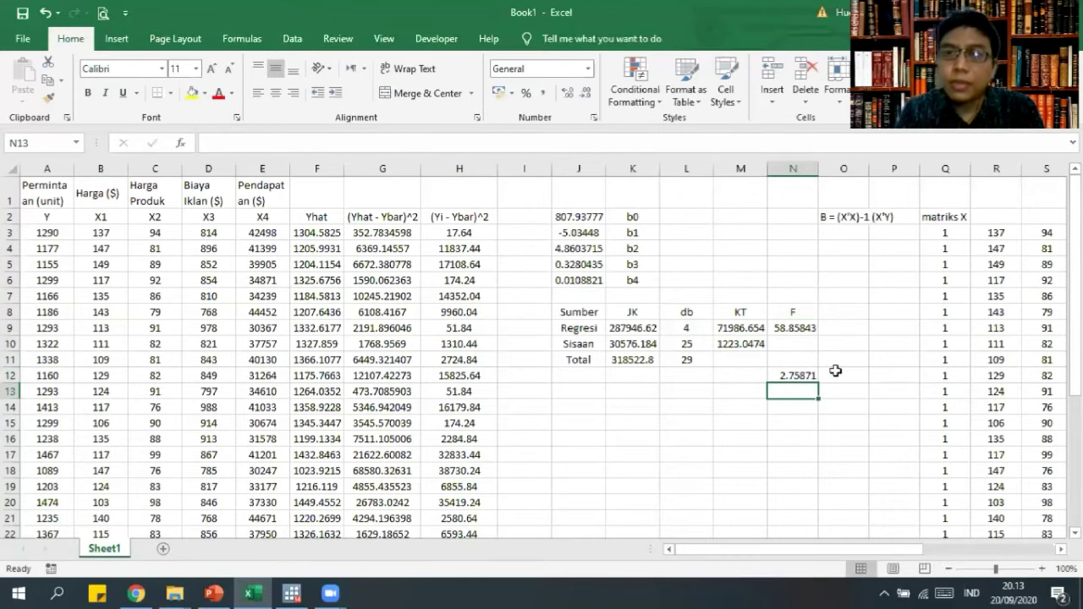
{"action": "left_click", "coordinate": [804, 374]}
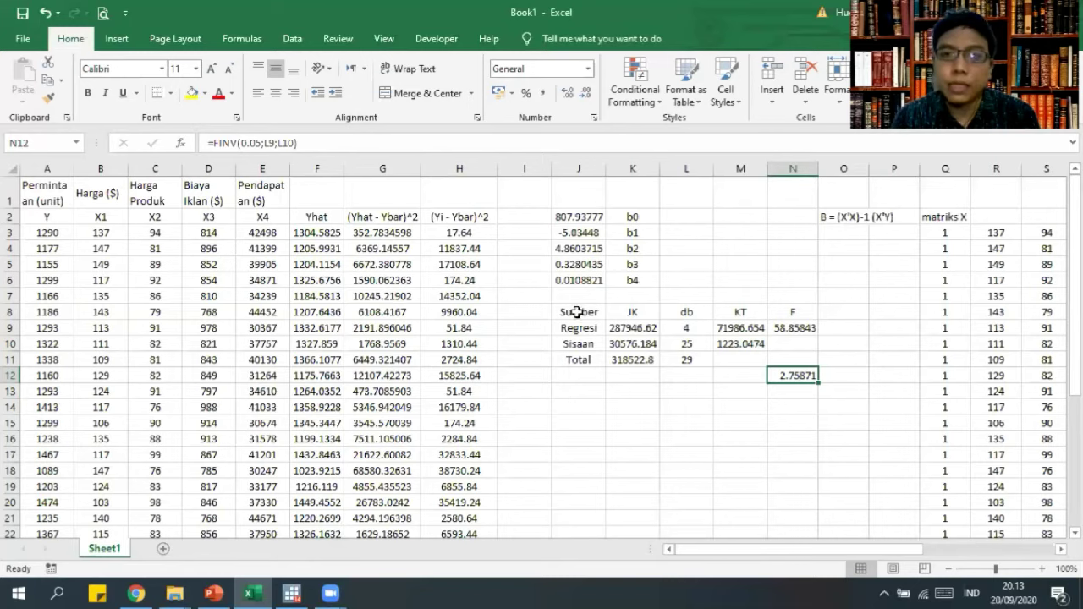
{"action": "left_click_drag", "start_coordinate": [576, 312], "coordinate": [791, 360]}
{"action": "left_click", "coordinate": [690, 360]}
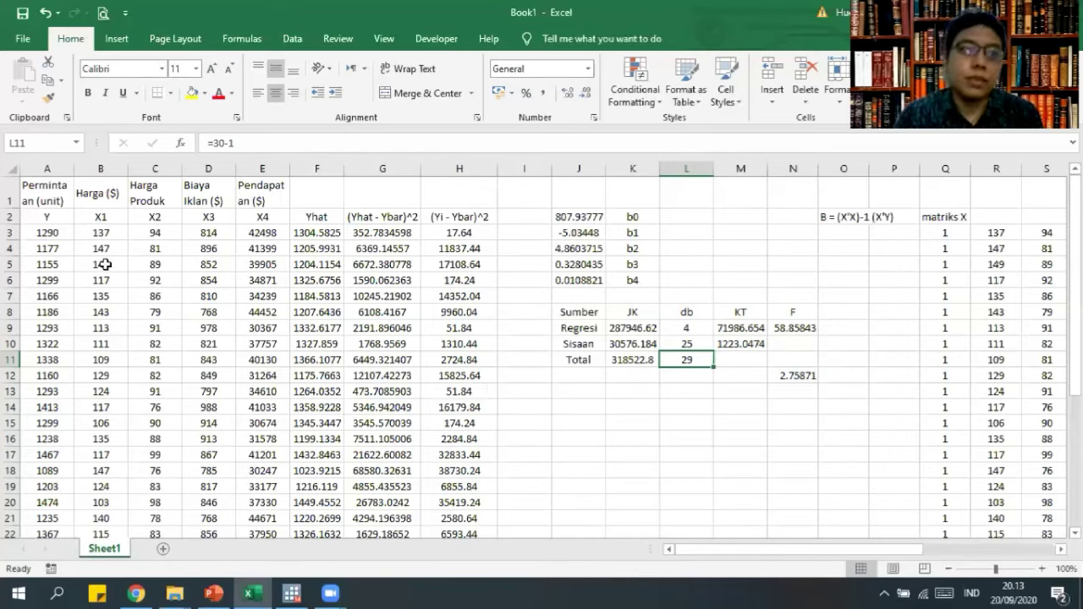
Copy the Y and X1 to X4 data with its header row, from A2 down to E32.
{"action": "left_click", "coordinate": [50, 218]}
{"action": "type", "text": "Y"}
{"action": "left_click_drag", "start_coordinate": [50, 217], "coordinate": [251, 218]}
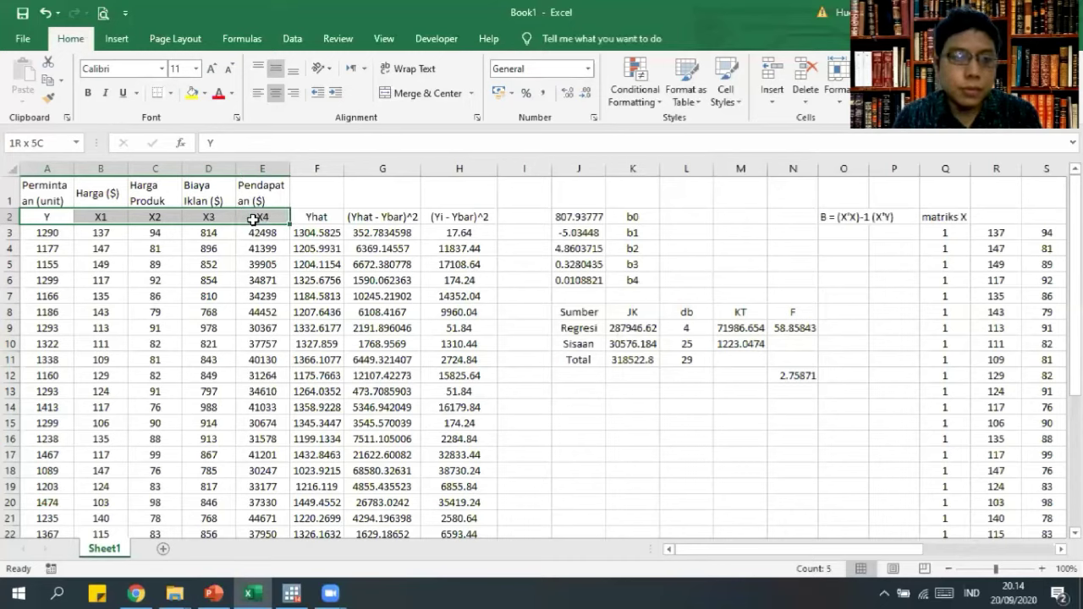
{"action": "left_click_drag", "start_coordinate": [252, 219], "coordinate": [243, 265]}
{"action": "key", "text": "ctrl+shift+Down"}
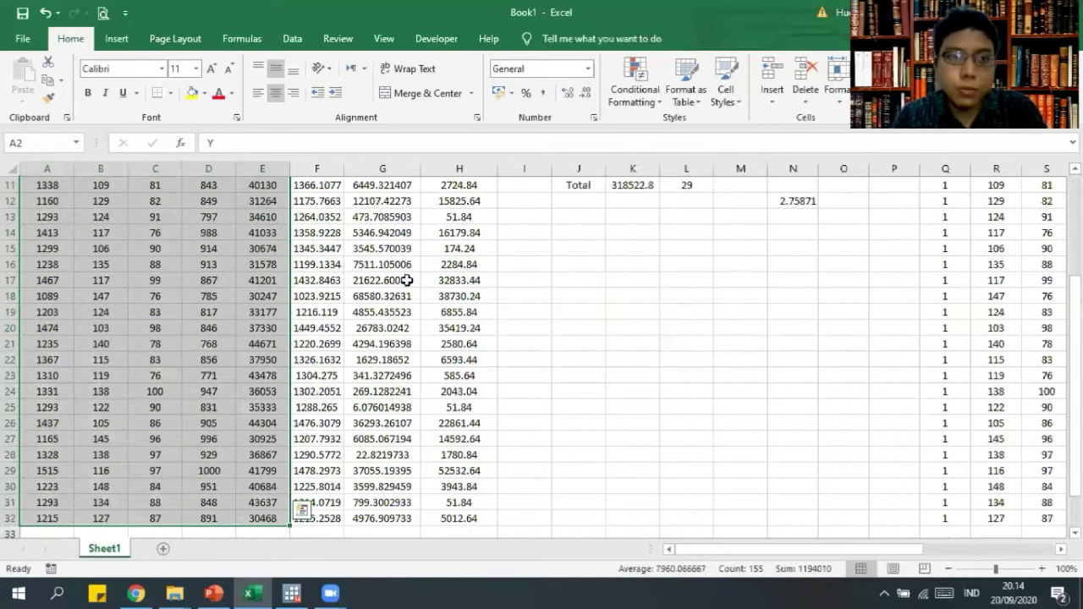
{"action": "scroll", "coordinate": [574, 243], "scroll_direction": "up", "scroll_amount": 4}
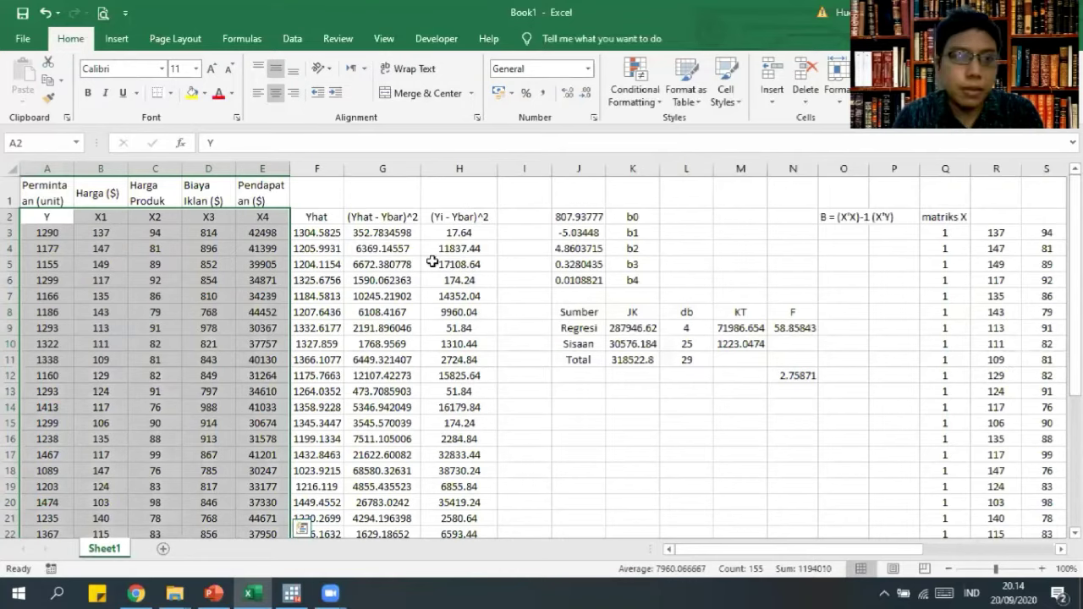
{"action": "right_click", "coordinate": [150, 261]}
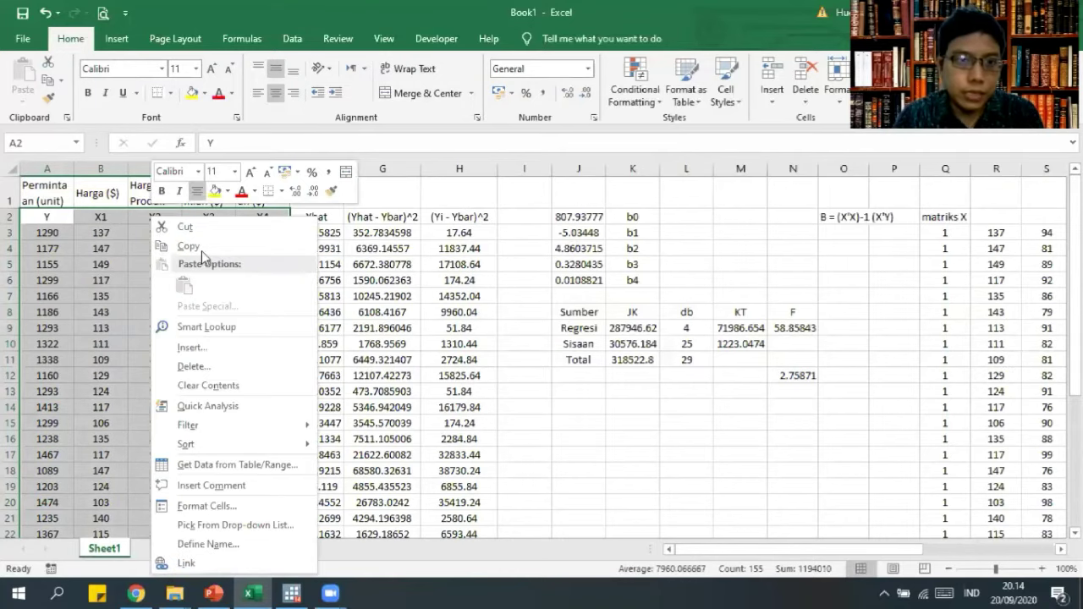
{"action": "left_click", "coordinate": [201, 248]}
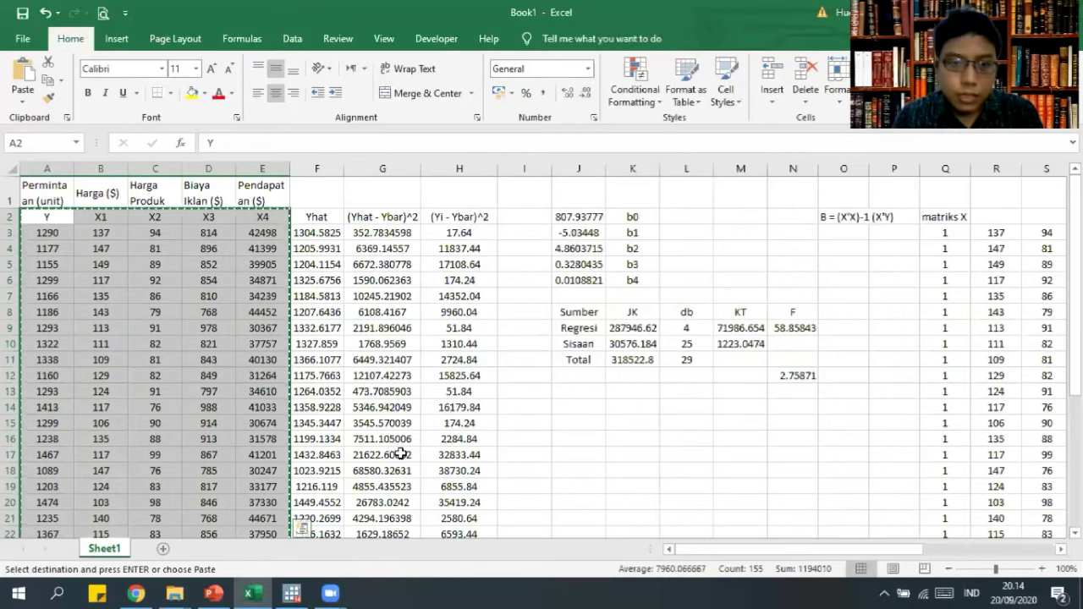
Switch to Stata and open the Data Editor in edit mode.
{"action": "mouse_move", "coordinate": [295, 595]}
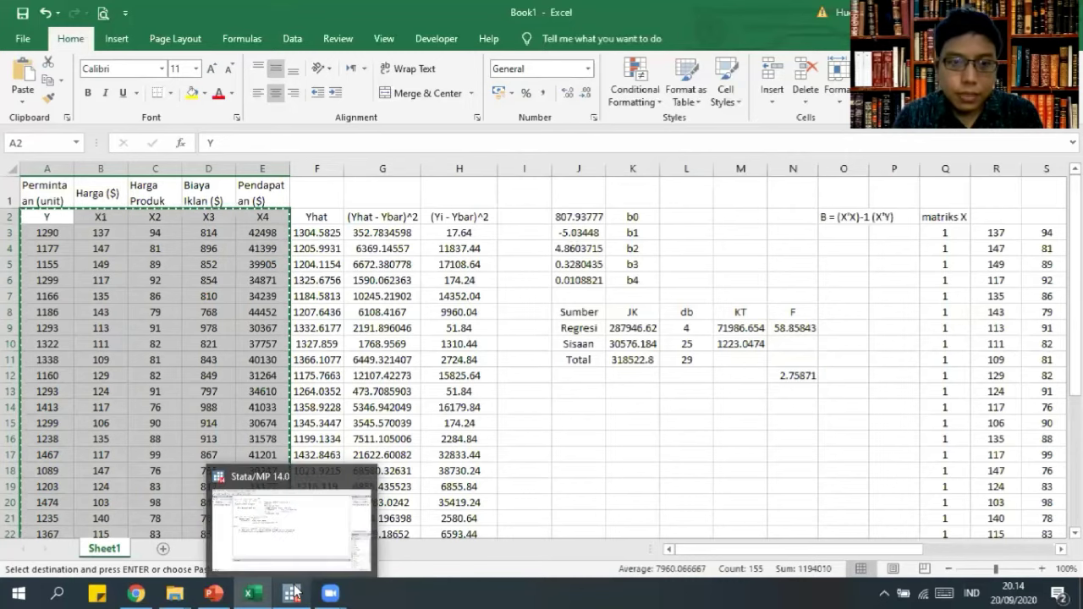
{"action": "left_click", "coordinate": [288, 533]}
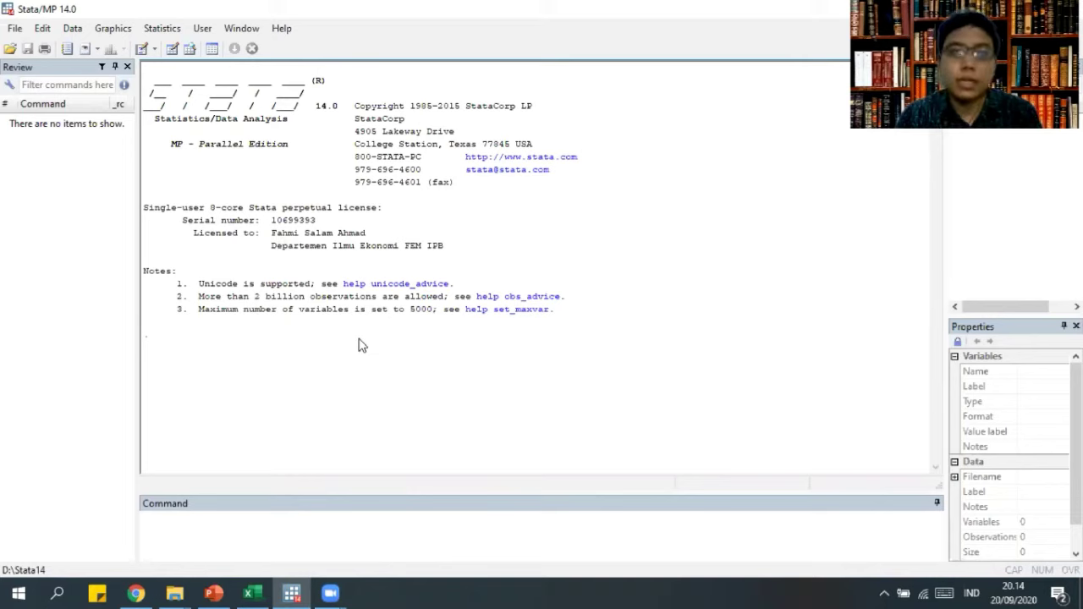
{"action": "left_click", "coordinate": [72, 29]}
{"action": "mouse_move", "coordinate": [142, 70]}
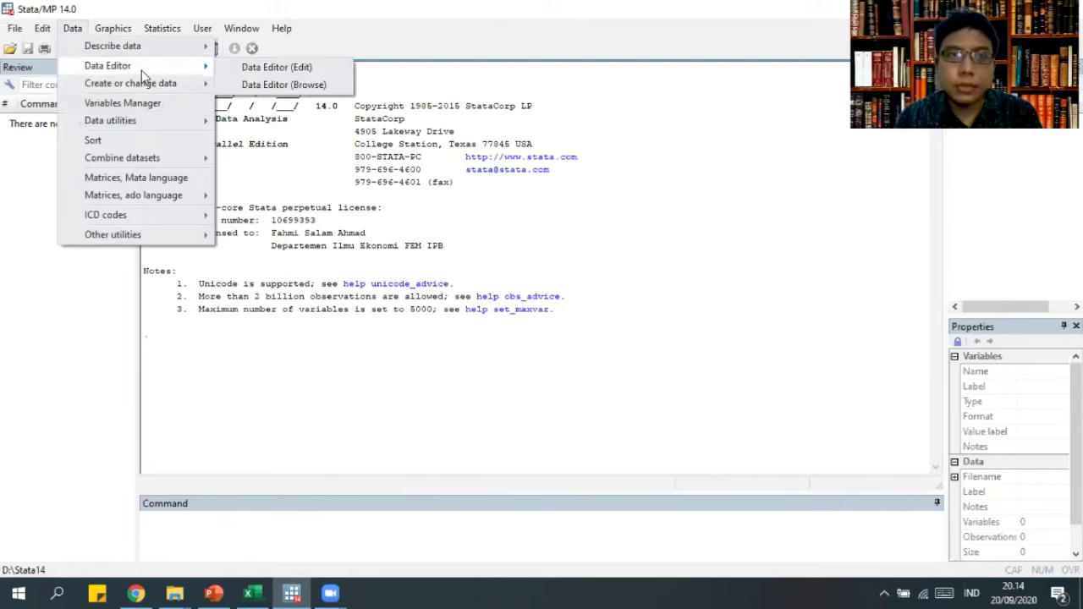
{"action": "left_click", "coordinate": [337, 72]}
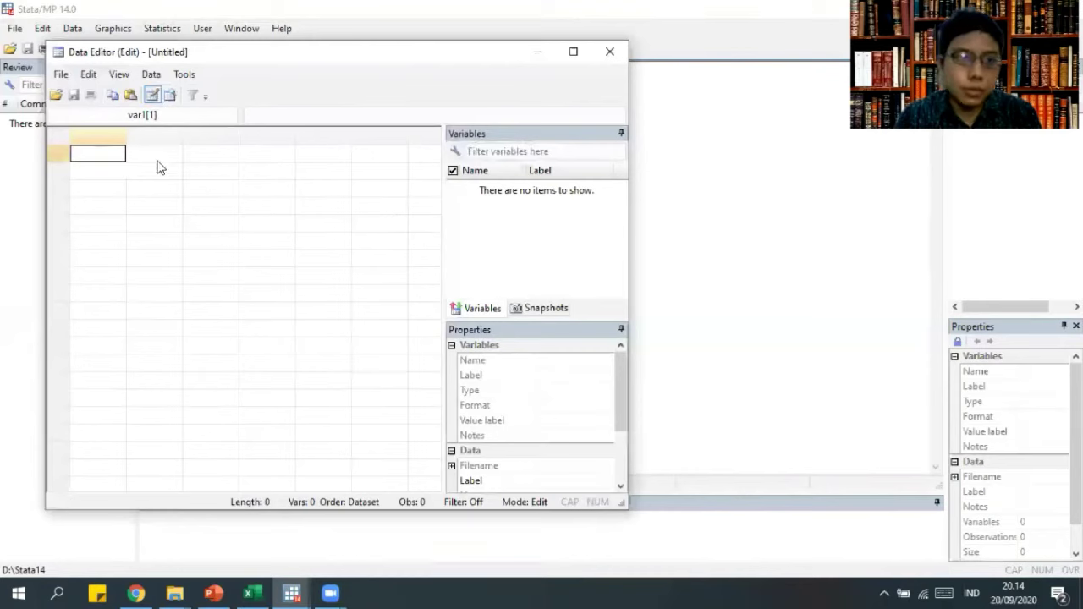
Paste the copied data into the first cell, treating the first row as variable names, and minimize the Data Editor.
{"action": "right_click", "coordinate": [104, 159]}
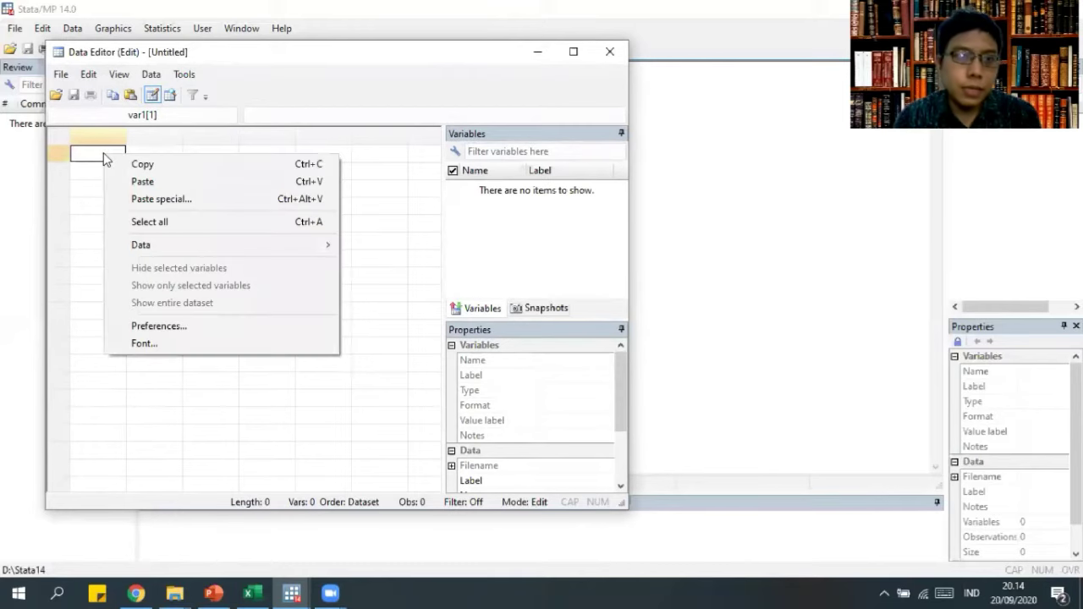
{"action": "left_click", "coordinate": [161, 184]}
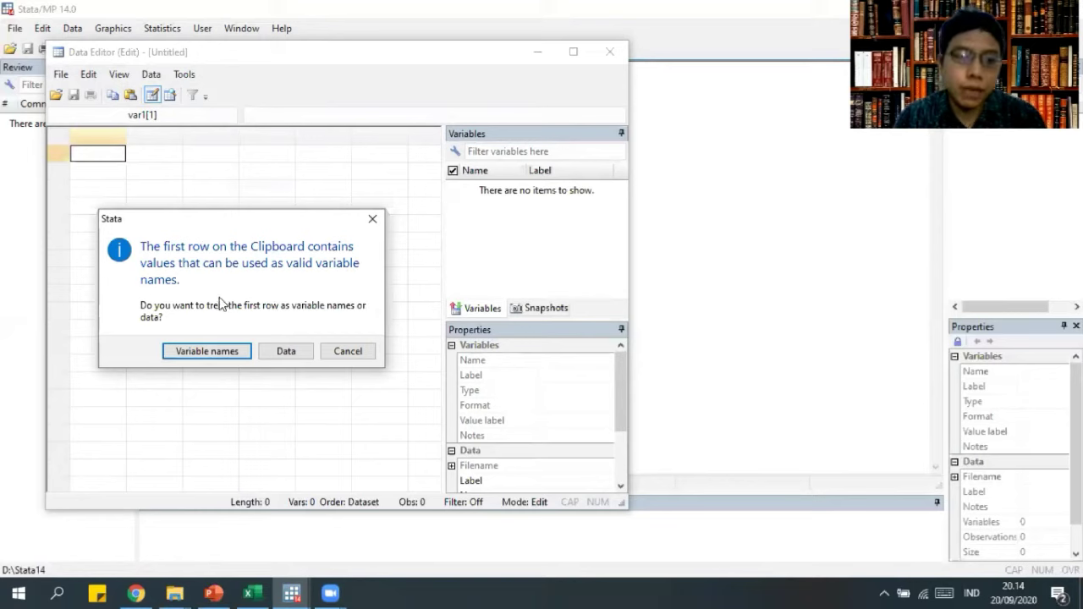
{"action": "left_click", "coordinate": [207, 351]}
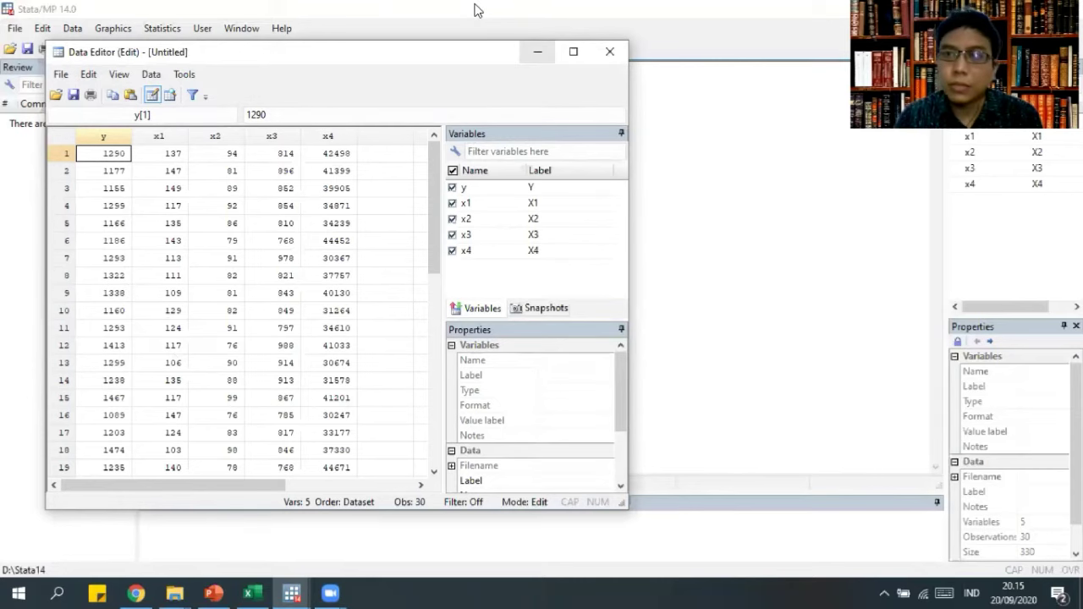
{"action": "left_click", "coordinate": [537, 52]}
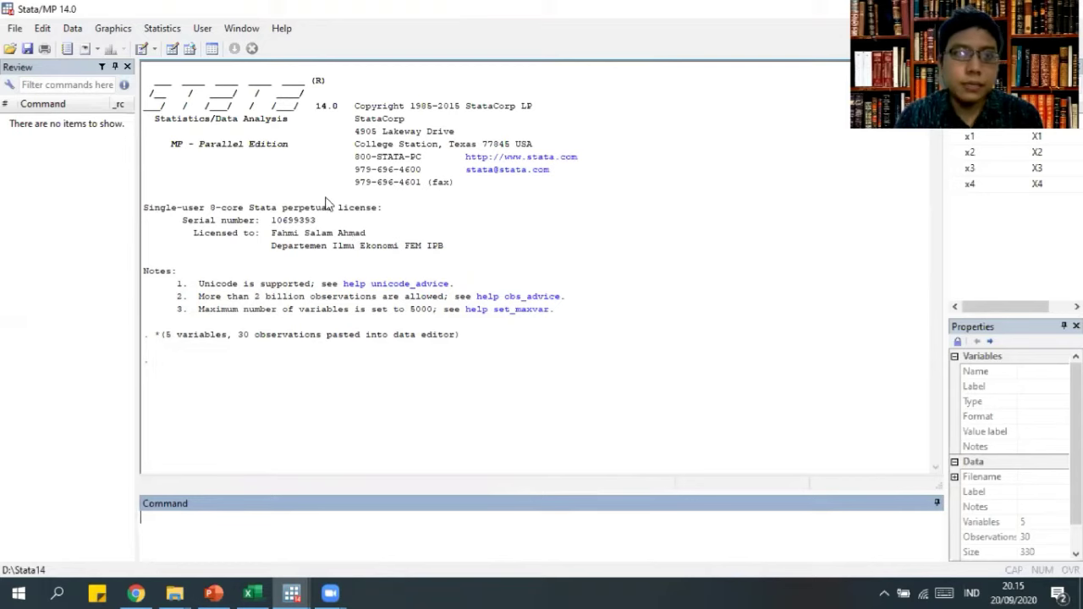
Start a linear regression and set y as the dependent variable.
{"action": "left_click", "coordinate": [169, 30]}
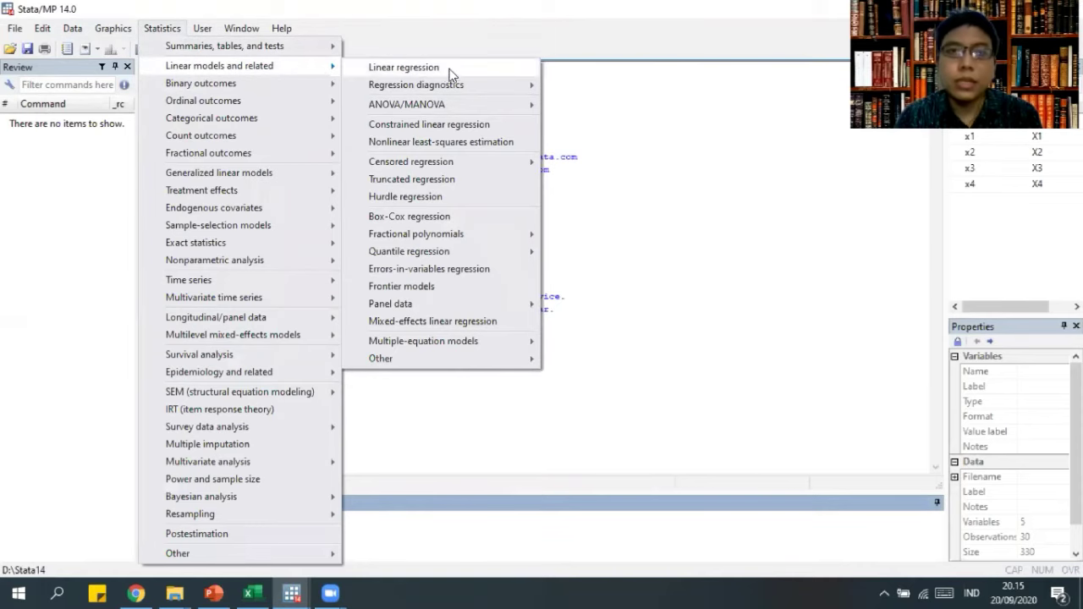
{"action": "left_click", "coordinate": [482, 66]}
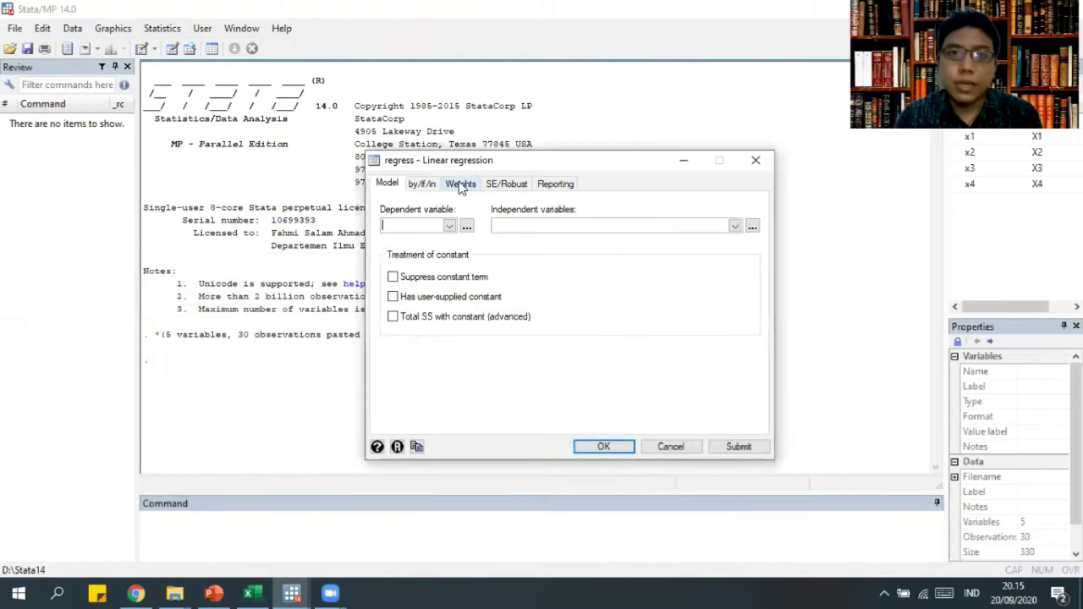
{"action": "left_click", "coordinate": [449, 226]}
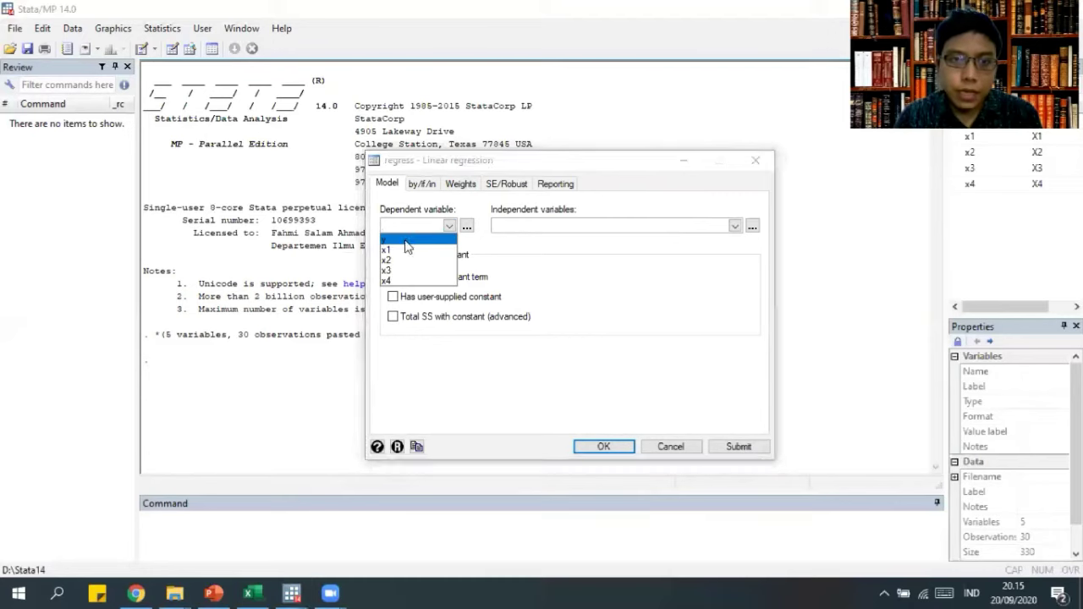
{"action": "left_click", "coordinate": [406, 240]}
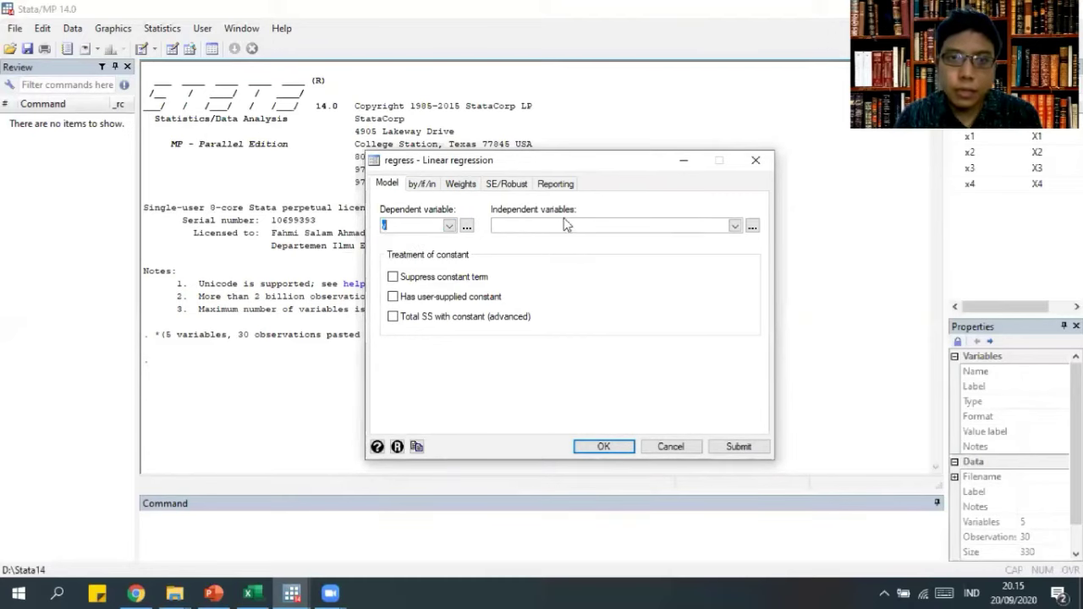
Run the regression with x1, x2, x3 and x4 as independent variables and highlight the ANOVA block of its output.
{"action": "left_click", "coordinate": [734, 226]}
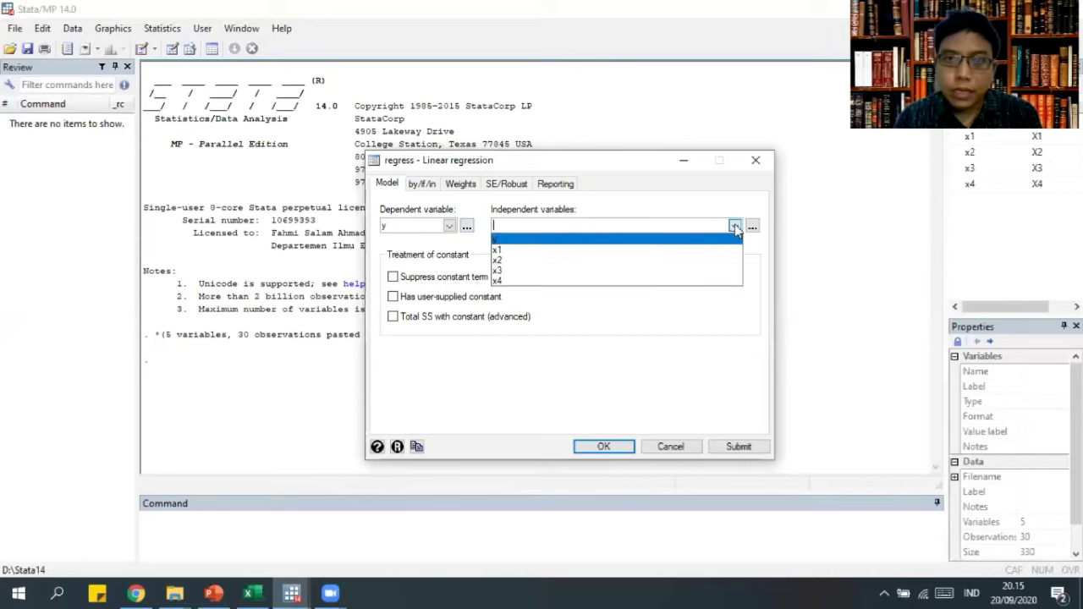
{"action": "left_click", "coordinate": [626, 253]}
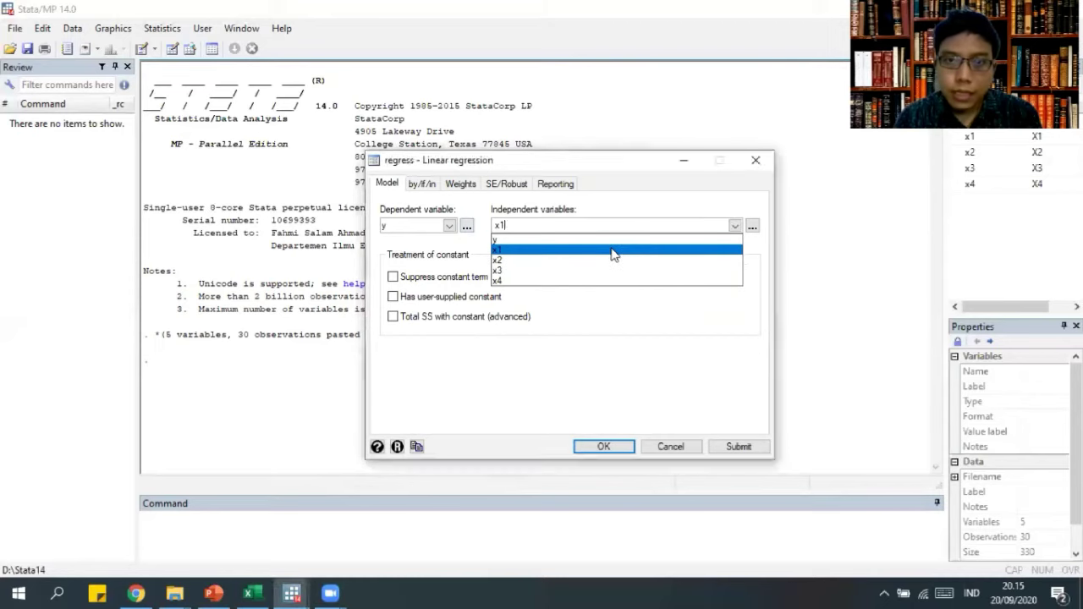
{"action": "left_click", "coordinate": [584, 261]}
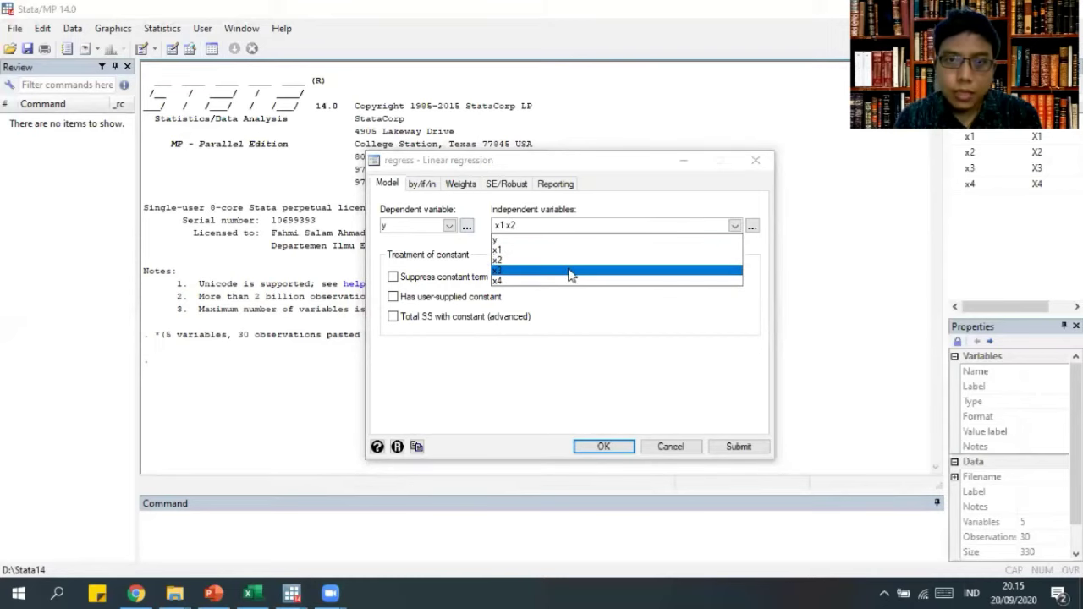
{"action": "left_click", "coordinate": [571, 271]}
{"action": "left_click", "coordinate": [554, 282]}
{"action": "left_click", "coordinate": [557, 366]}
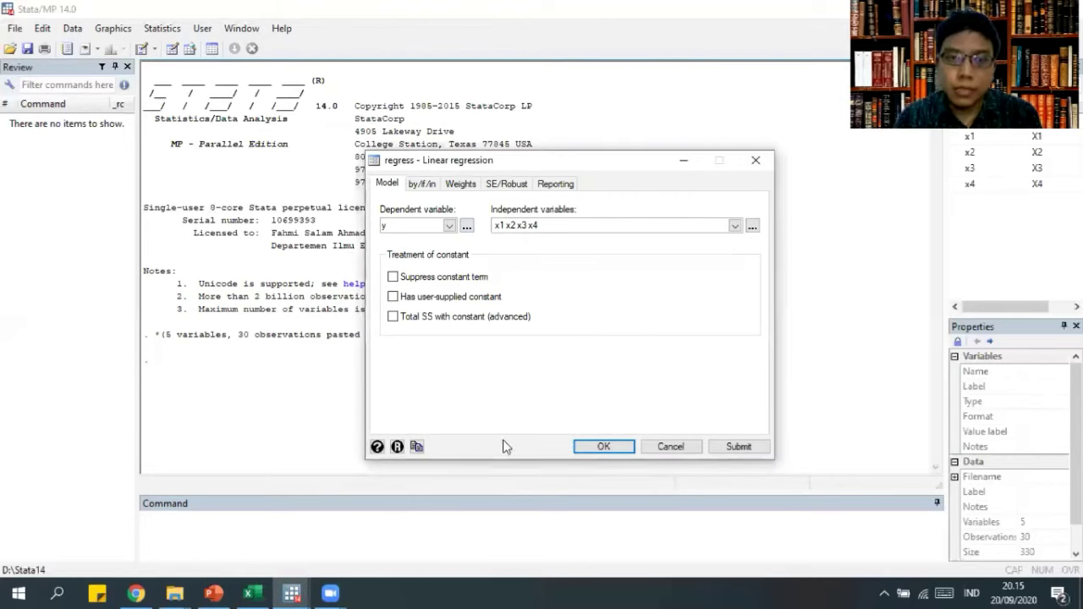
{"action": "left_click", "coordinate": [604, 447]}
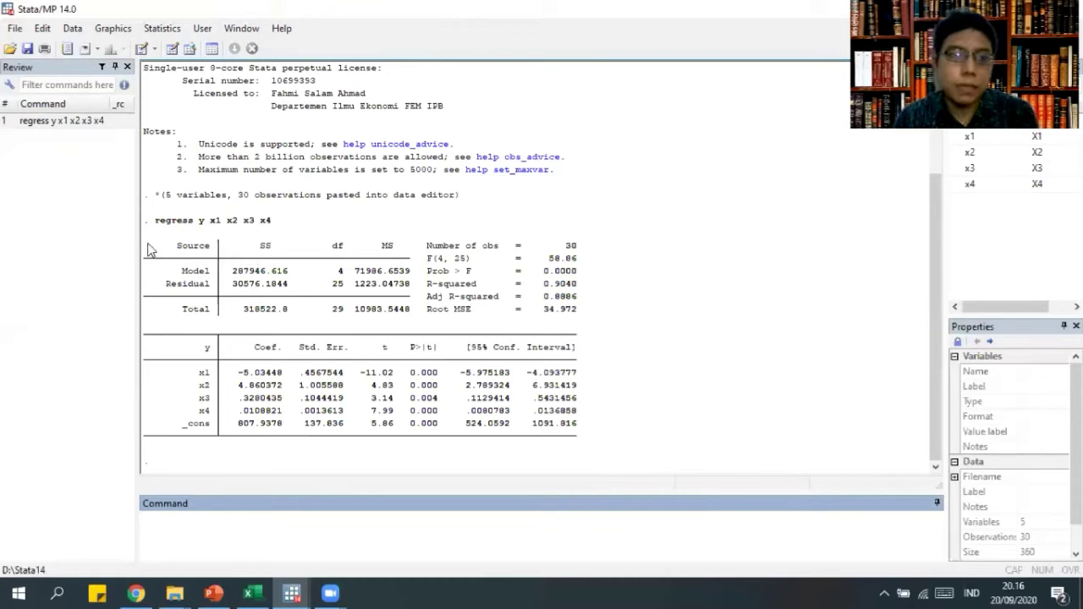
{"action": "left_click_drag", "start_coordinate": [150, 244], "coordinate": [589, 316]}
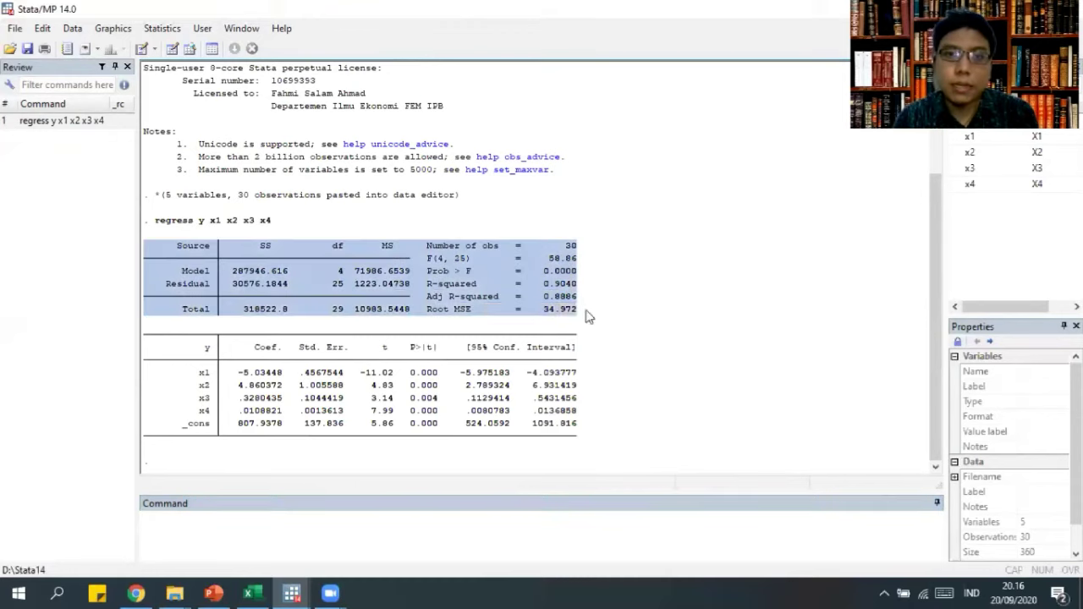
{"action": "left_click", "coordinate": [589, 316]}
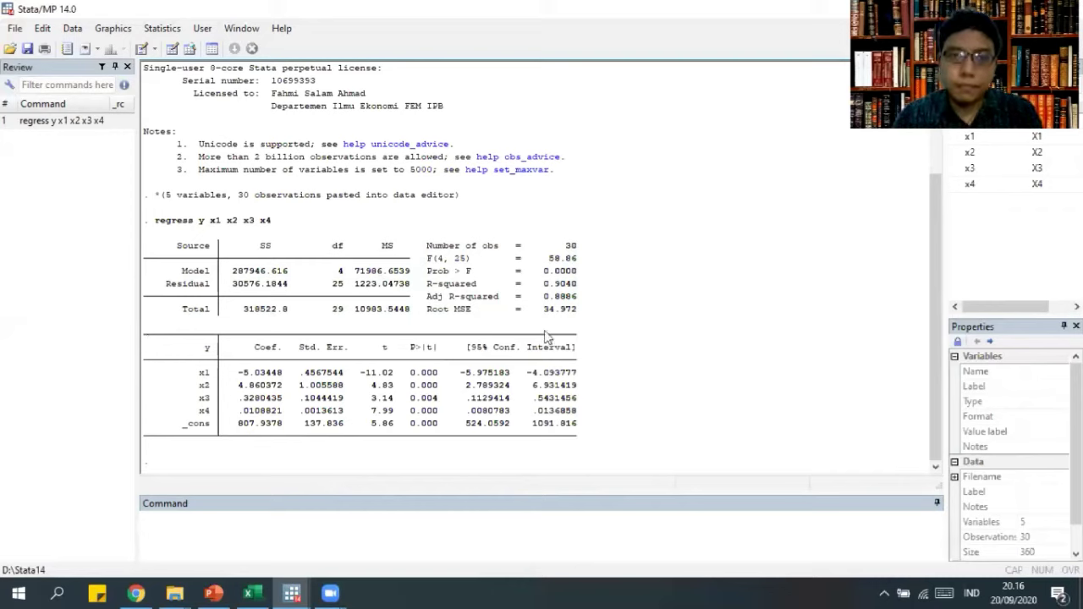
Arrange the Excel and Stata windows side by side and widen Stata's results area to fit the full regression output.
{"action": "key", "text": "super+Right"}
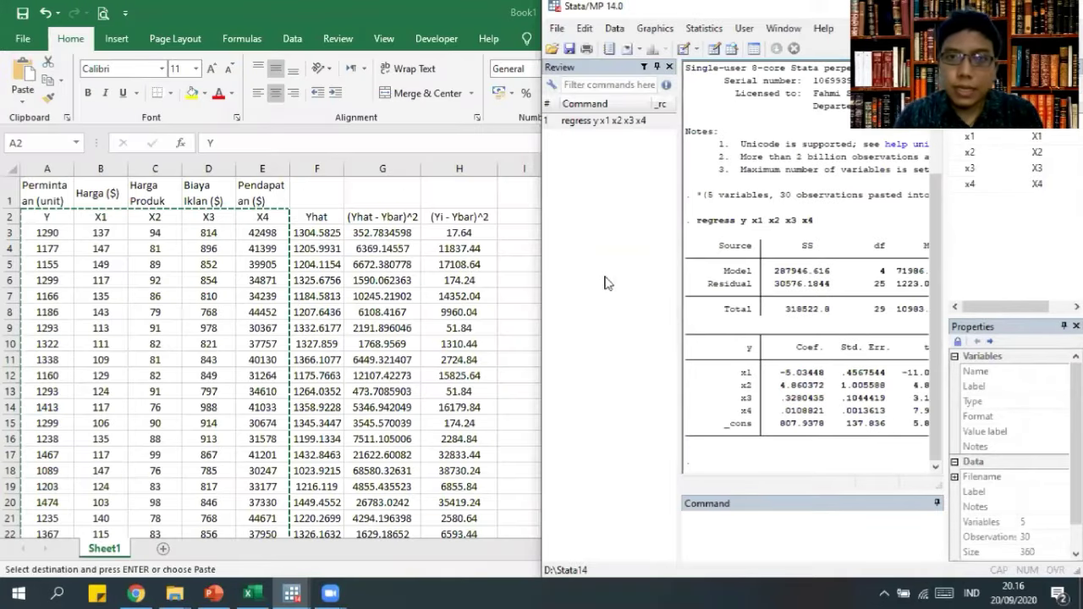
{"action": "left_click_drag", "start_coordinate": [679, 277], "coordinate": [581, 276]}
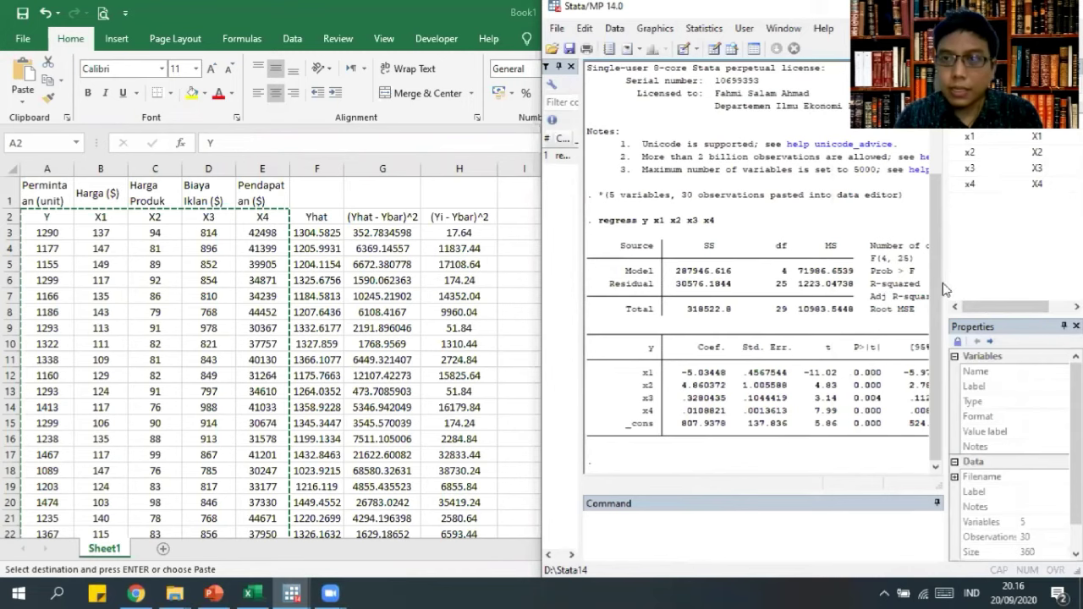
{"action": "left_click_drag", "start_coordinate": [945, 281], "coordinate": [1047, 280]}
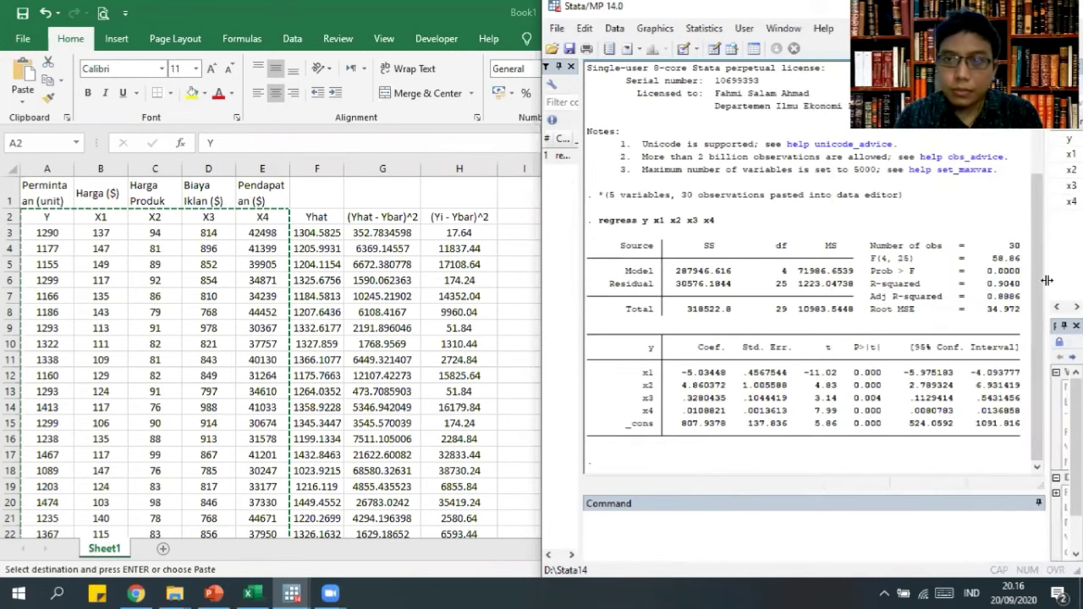
{"action": "key", "text": "alt+Tab"}
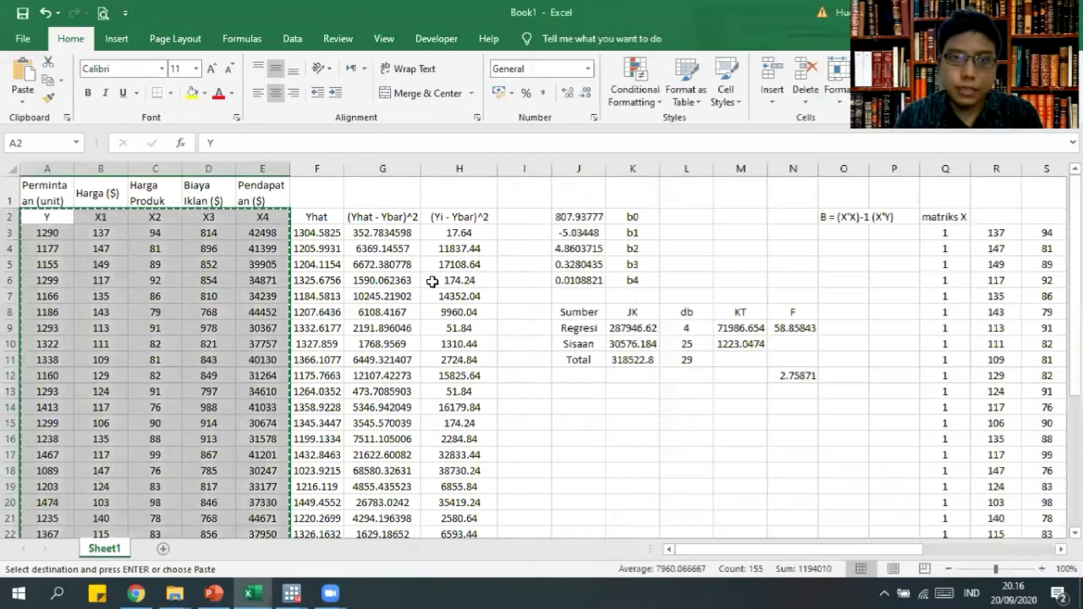
{"action": "left_click", "coordinate": [431, 282]}
{"action": "key", "text": "super+Left"}
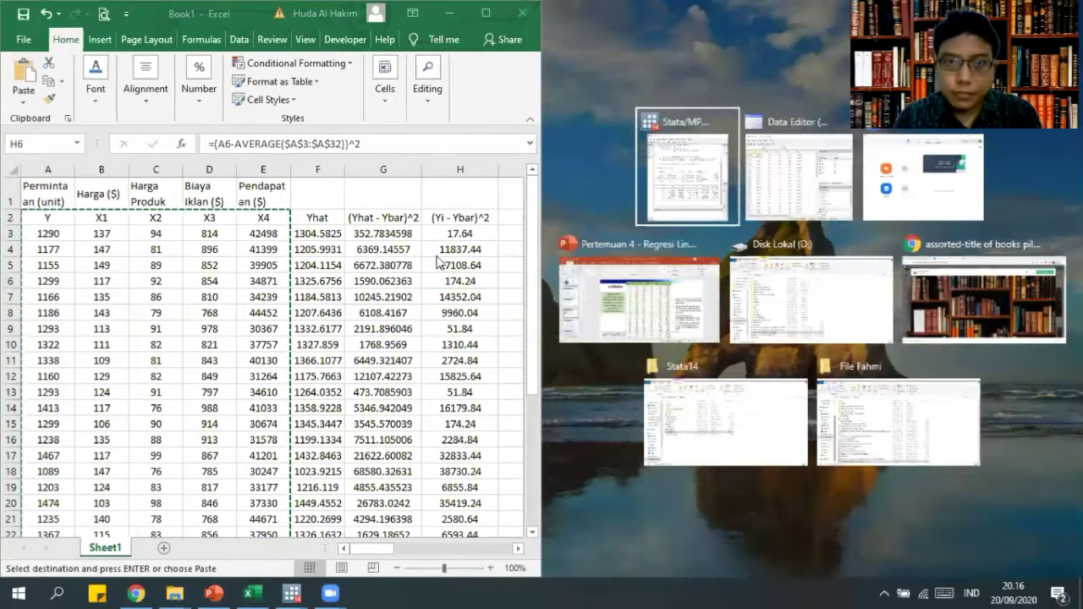
{"action": "left_click", "coordinate": [711, 178]}
Compare the Excel ANOVA table in J8:N11, including the F value in N9, with the ANOVA block in the Stata output.
{"action": "left_click", "coordinate": [380, 327]}
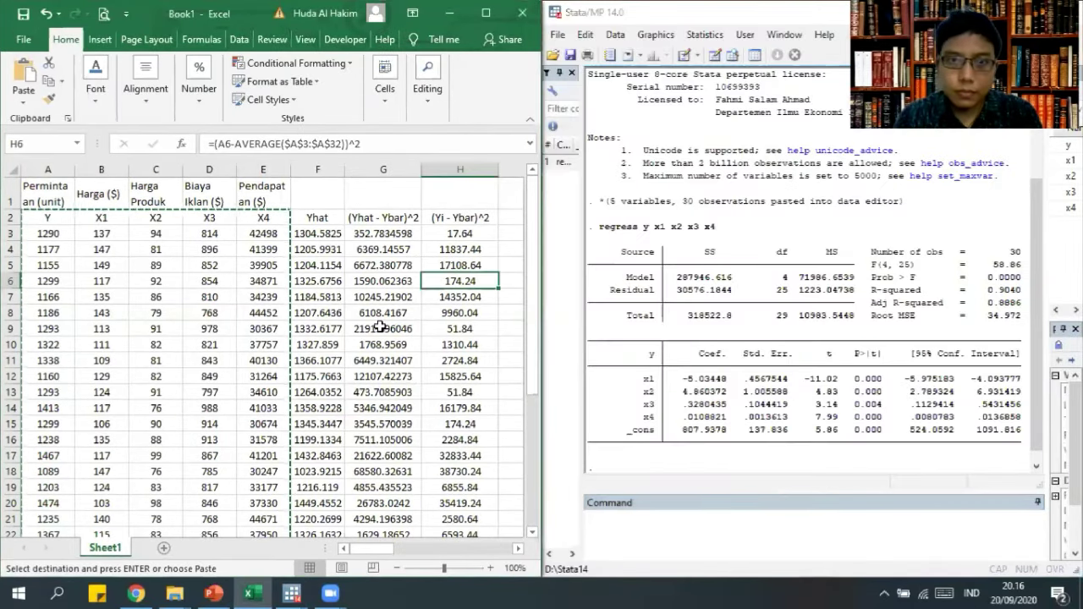
{"action": "key", "text": "Right"}
{"action": "key", "text": "Right"}
{"action": "key", "text": "Right"}
{"action": "key", "text": "Right"}
{"action": "key", "text": "Right"}
{"action": "key", "text": "Right"}
{"action": "key", "text": "Right"}
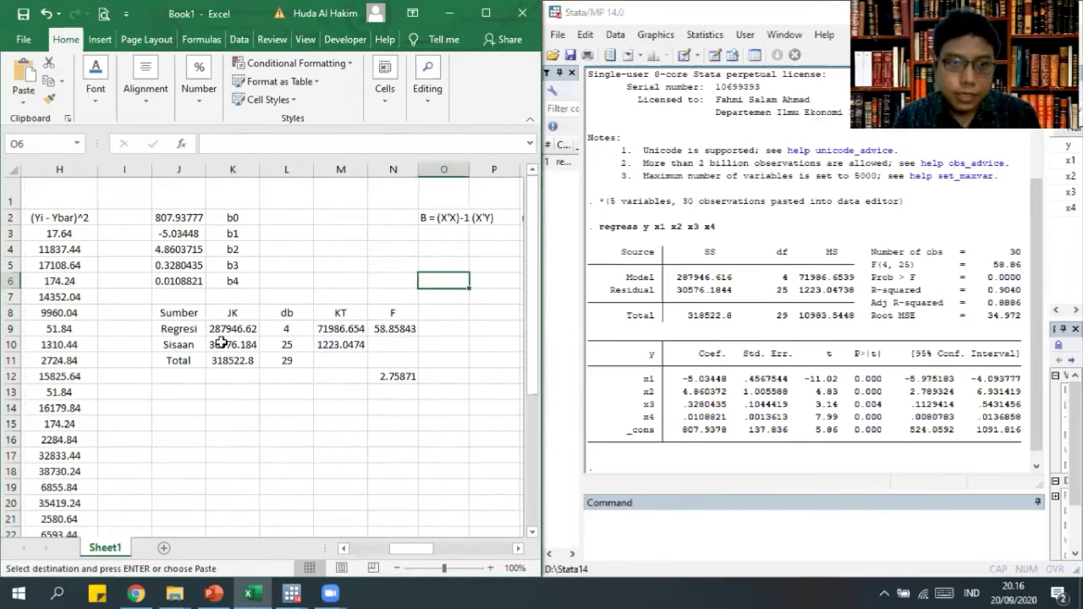
{"action": "left_click_drag", "start_coordinate": [170, 314], "coordinate": [396, 361]}
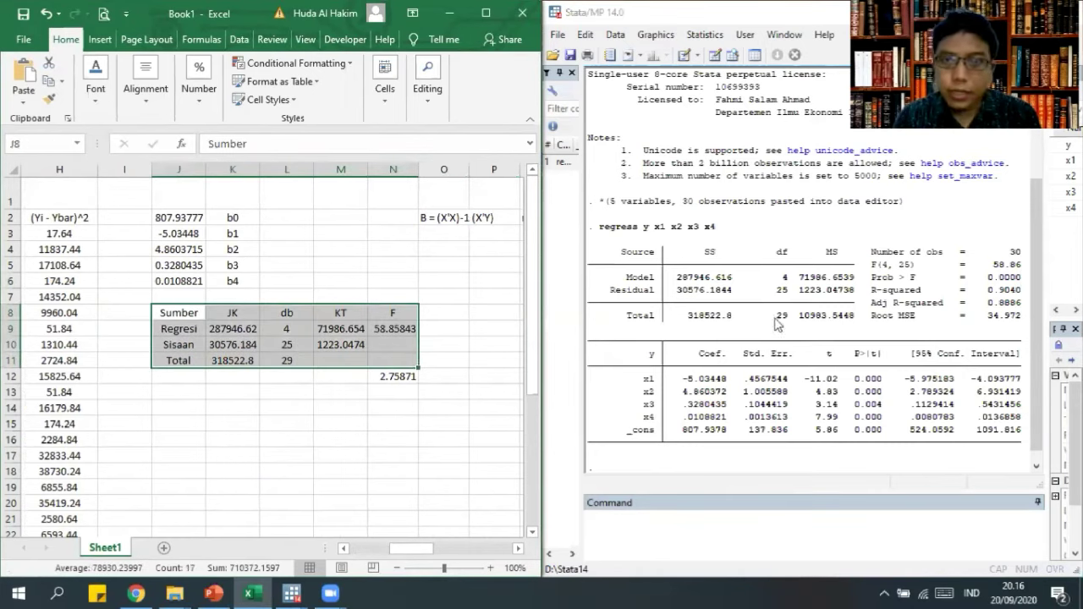
{"action": "left_click_drag", "start_coordinate": [595, 248], "coordinate": [854, 316]}
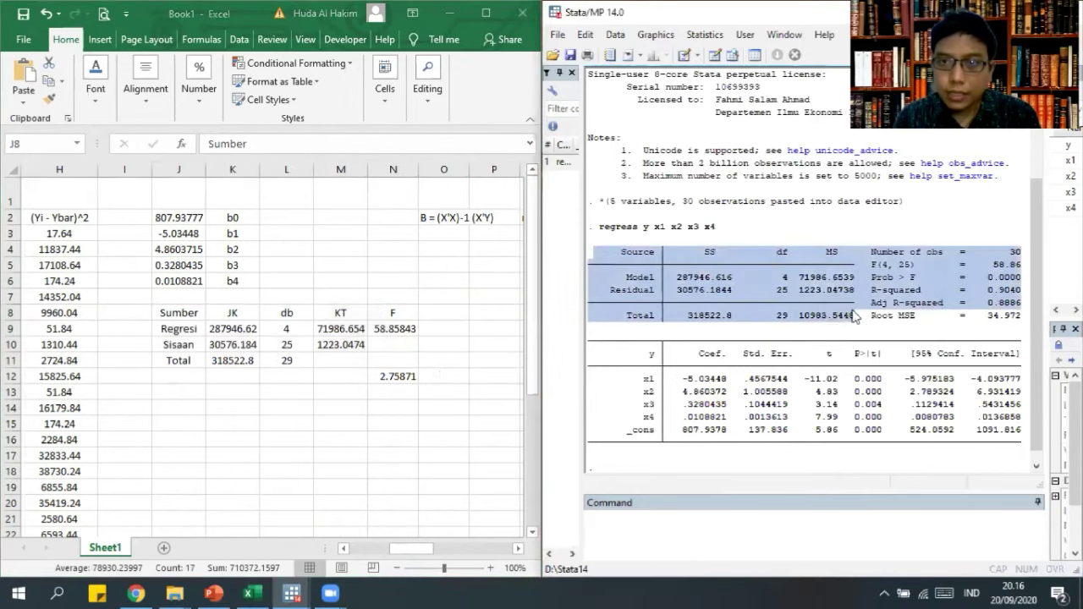
{"action": "left_click", "coordinate": [394, 329]}
{"action": "key", "text": "ctrl+c"}
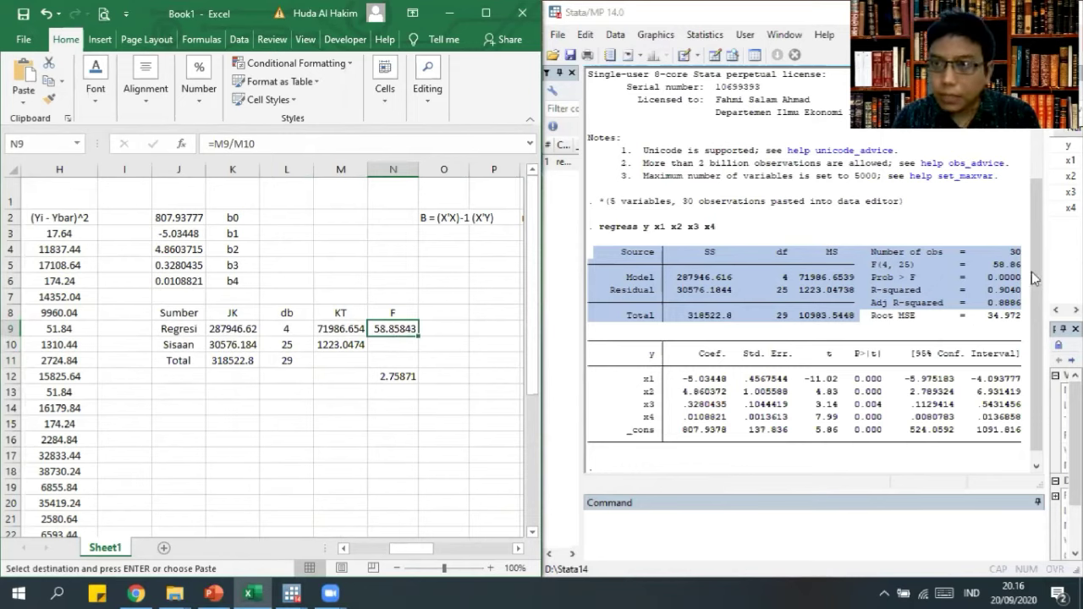
{"action": "left_click", "coordinate": [1021, 267]}
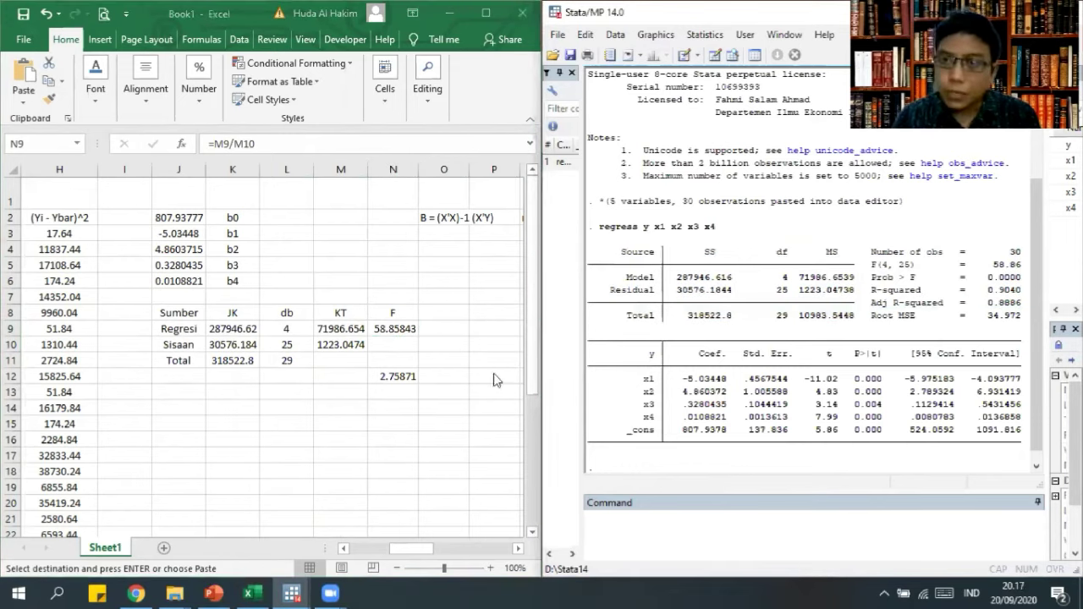
Label J13 in Excel as R^2 and calculate it in K13 with the formula =K9/K11.
{"action": "left_click", "coordinate": [175, 391]}
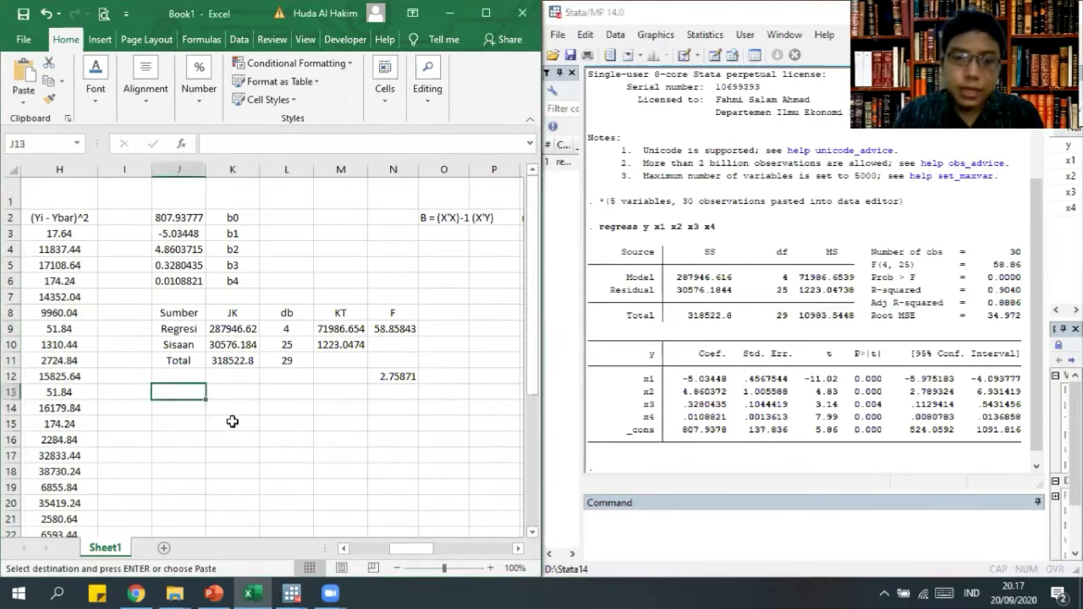
{"action": "type", "text": "R"}
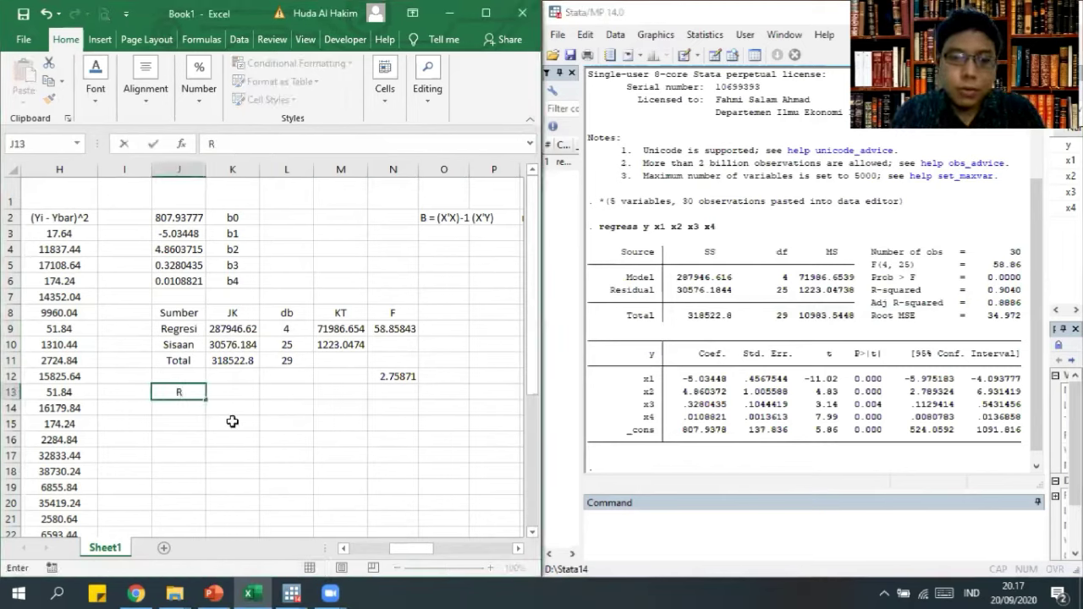
{"action": "type", "text": "^2"}
{"action": "key", "text": "Return"}
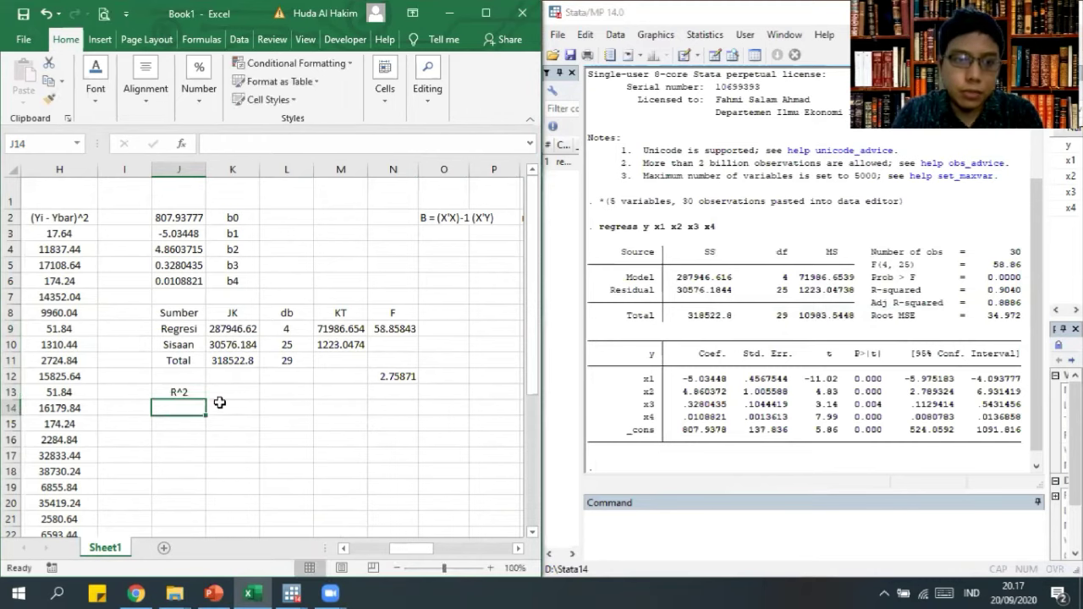
{"action": "left_click", "coordinate": [221, 393]}
{"action": "type", "text": "="}
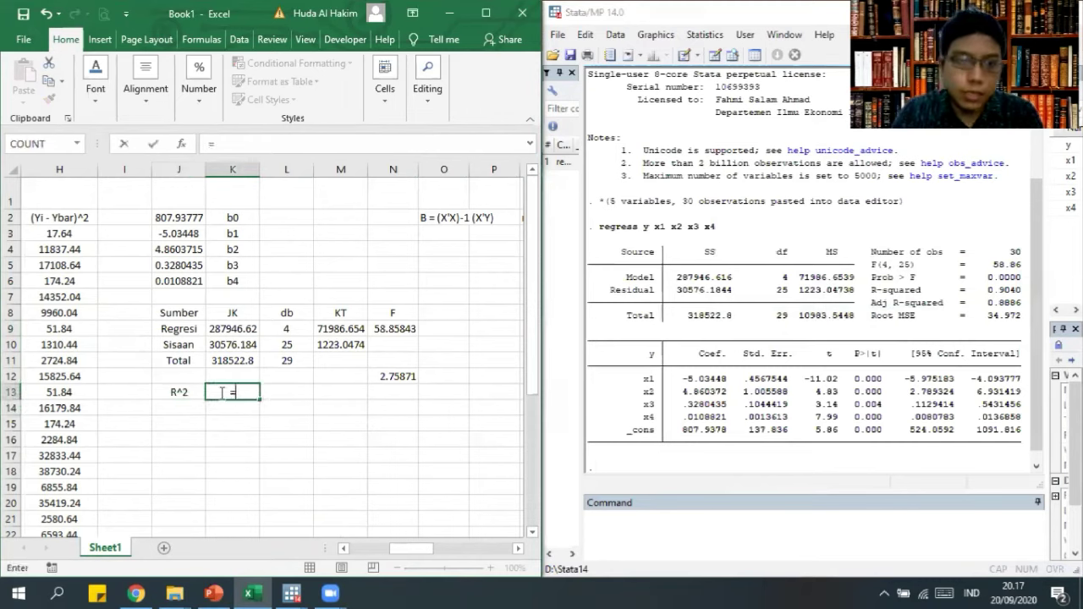
{"action": "left_click", "coordinate": [224, 329]}
{"action": "type", "text": "/"}
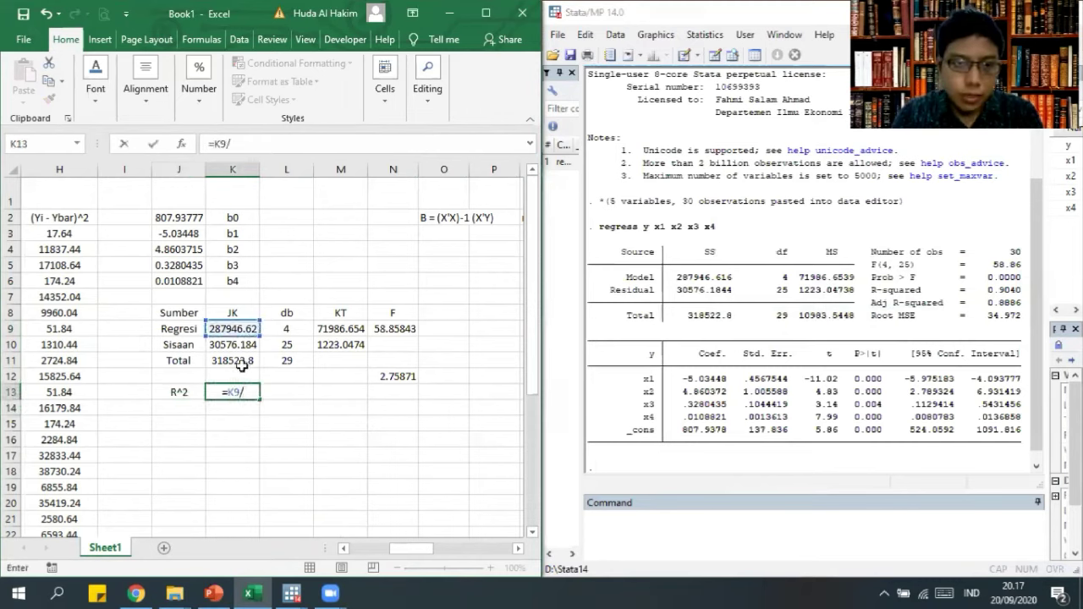
{"action": "left_click", "coordinate": [236, 362]}
{"action": "key", "text": "Return"}
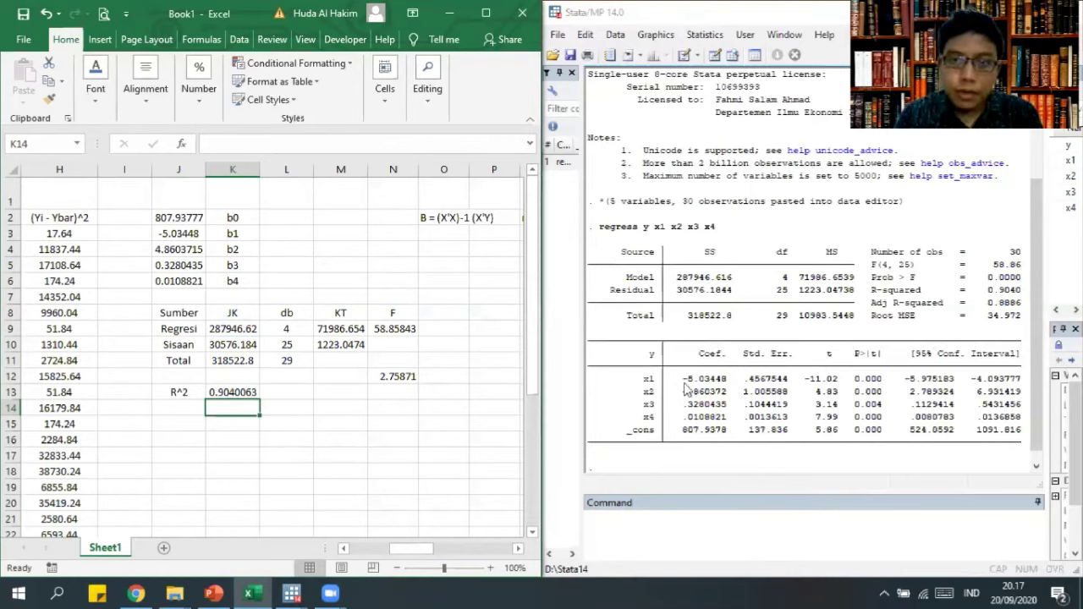
Compare the b0 to b4 coefficients in J2:J6 with the constant and x1 to x4 coefficients in the Stata output.
{"action": "left_click", "coordinate": [339, 282]}
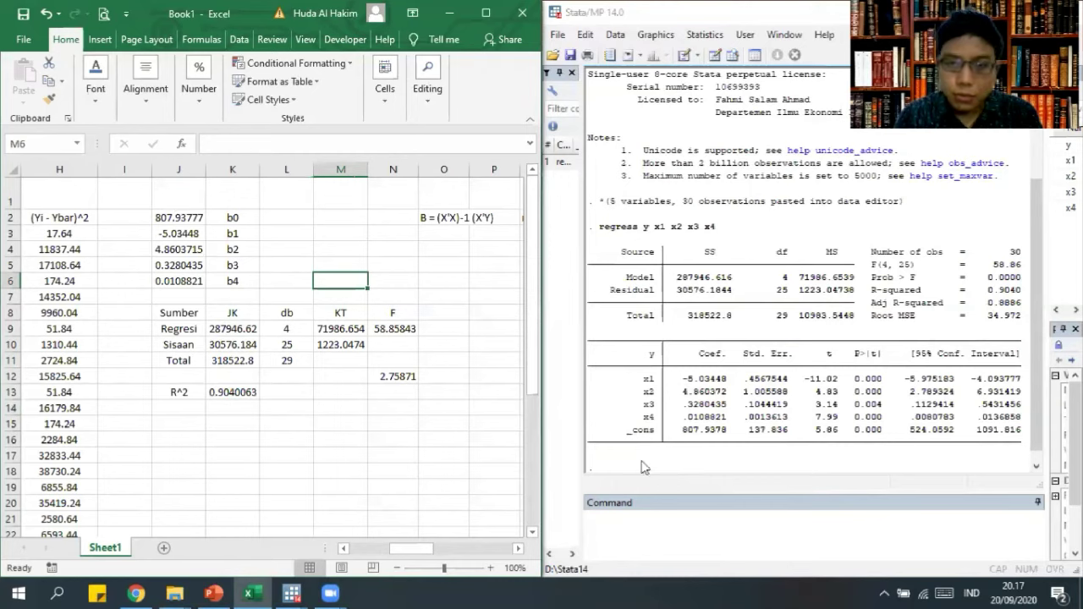
{"action": "double_click", "coordinate": [706, 430]}
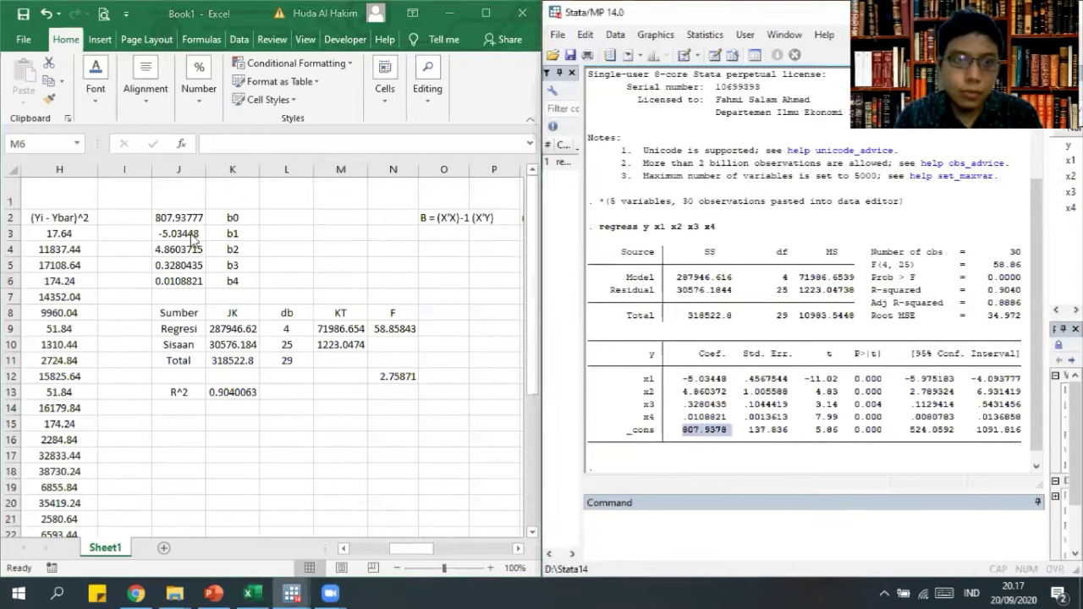
{"action": "left_click", "coordinate": [161, 217]}
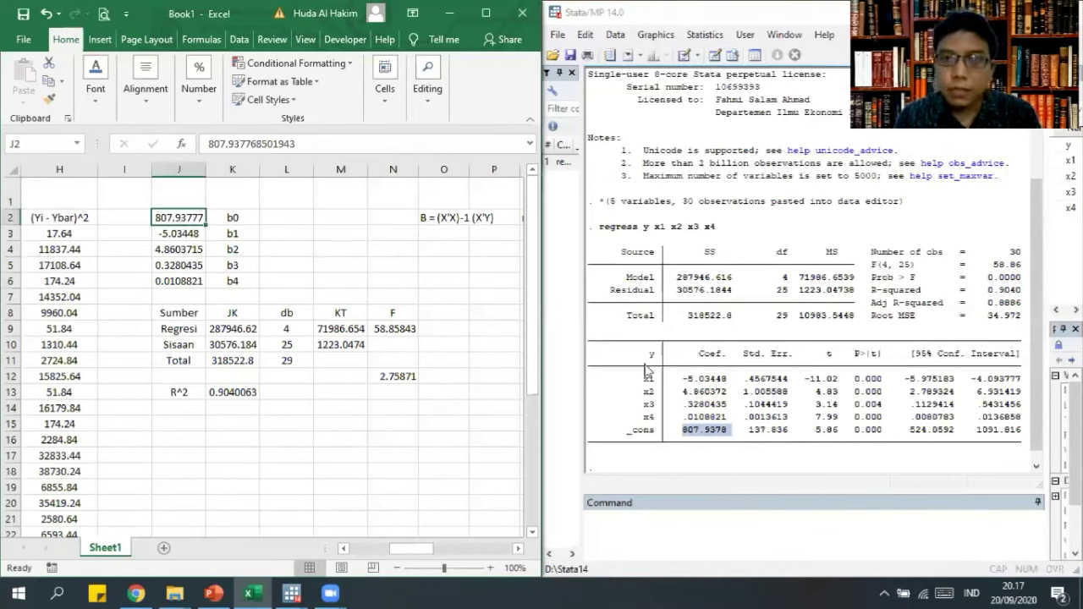
{"action": "left_click", "coordinate": [677, 389]}
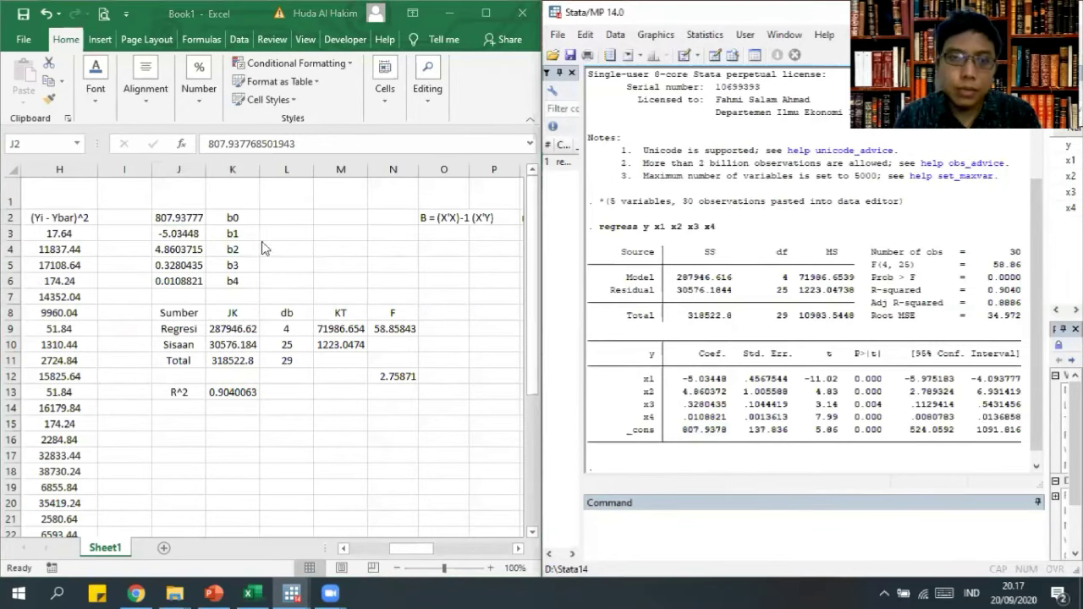
{"action": "left_click", "coordinate": [176, 224]}
{"action": "left_click", "coordinate": [178, 234]}
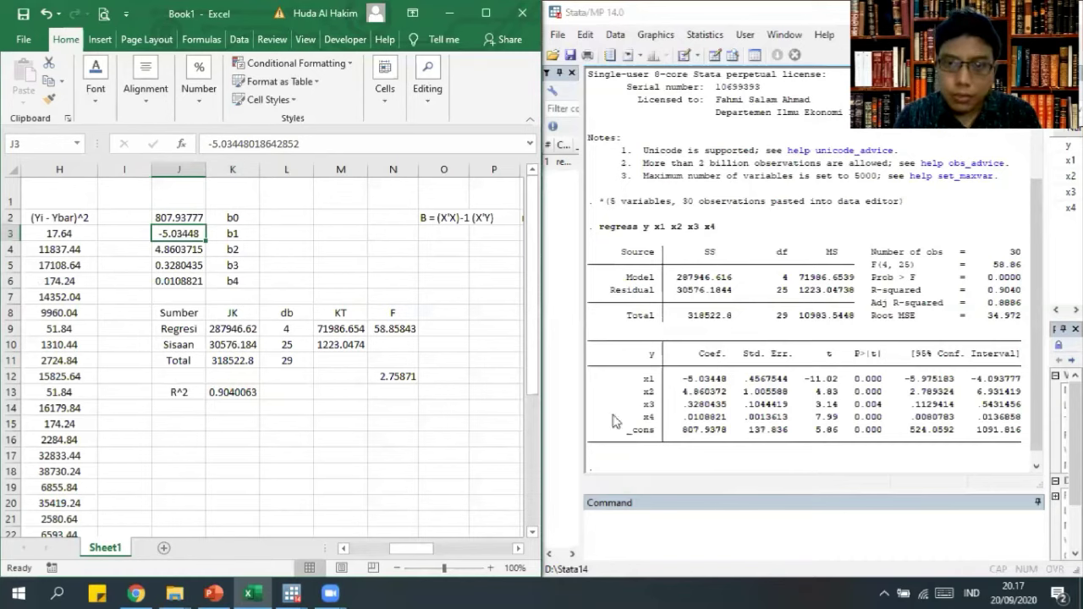
{"action": "left_click", "coordinate": [174, 284]}
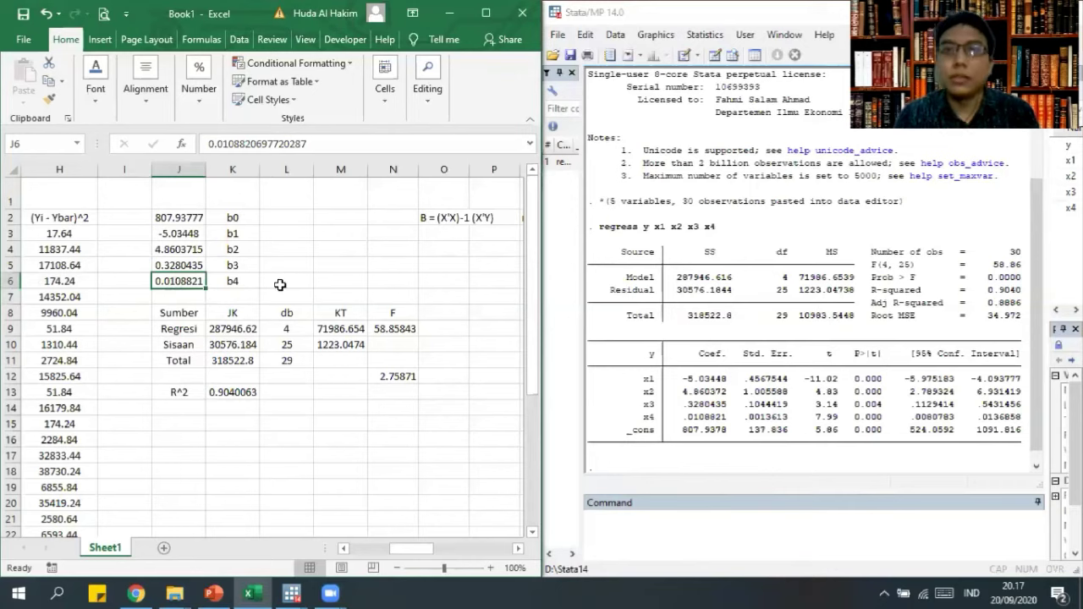